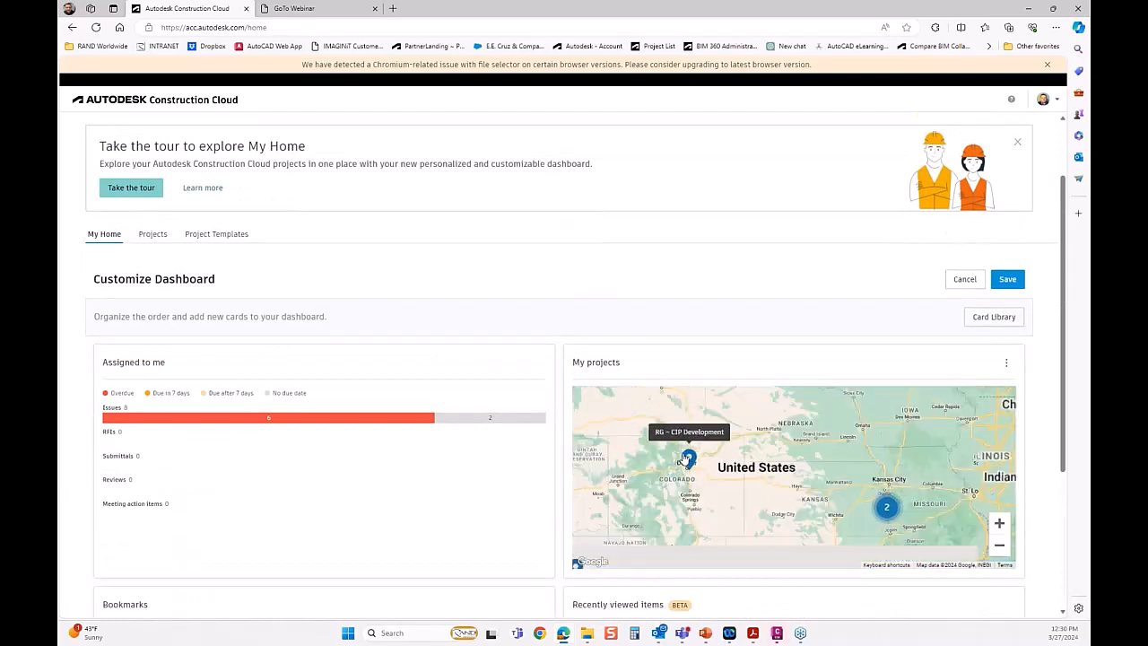
scroll(700, 498, "up", 3)
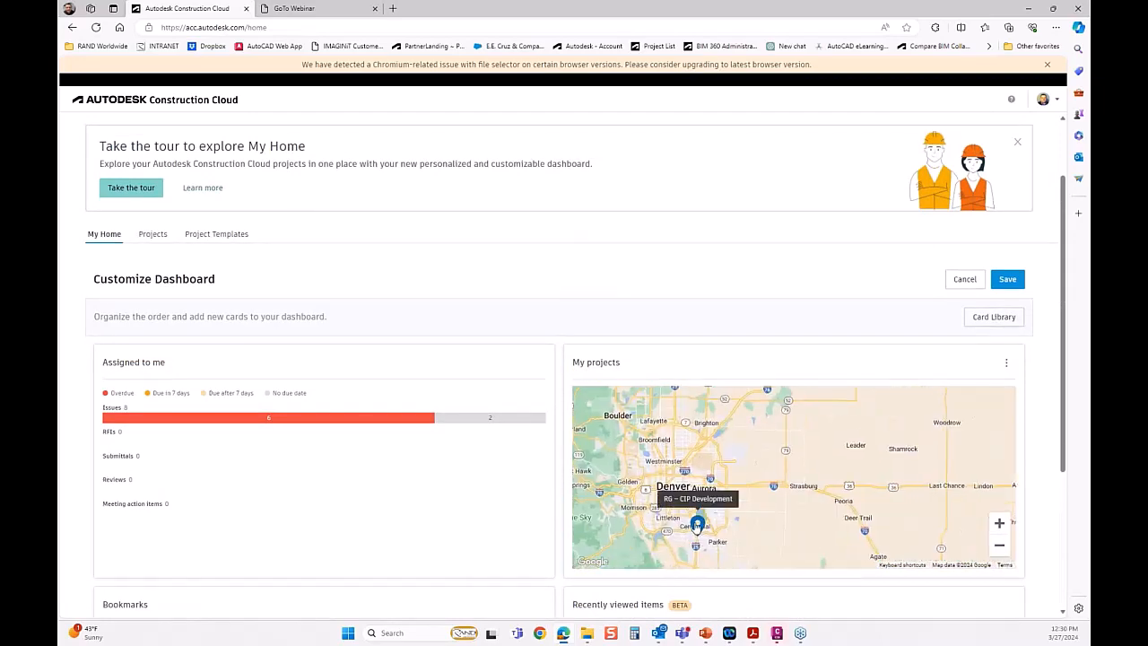
Open the Docs module of the RG – CIP Development project from its marker on the projects map.
left_click(697, 524)
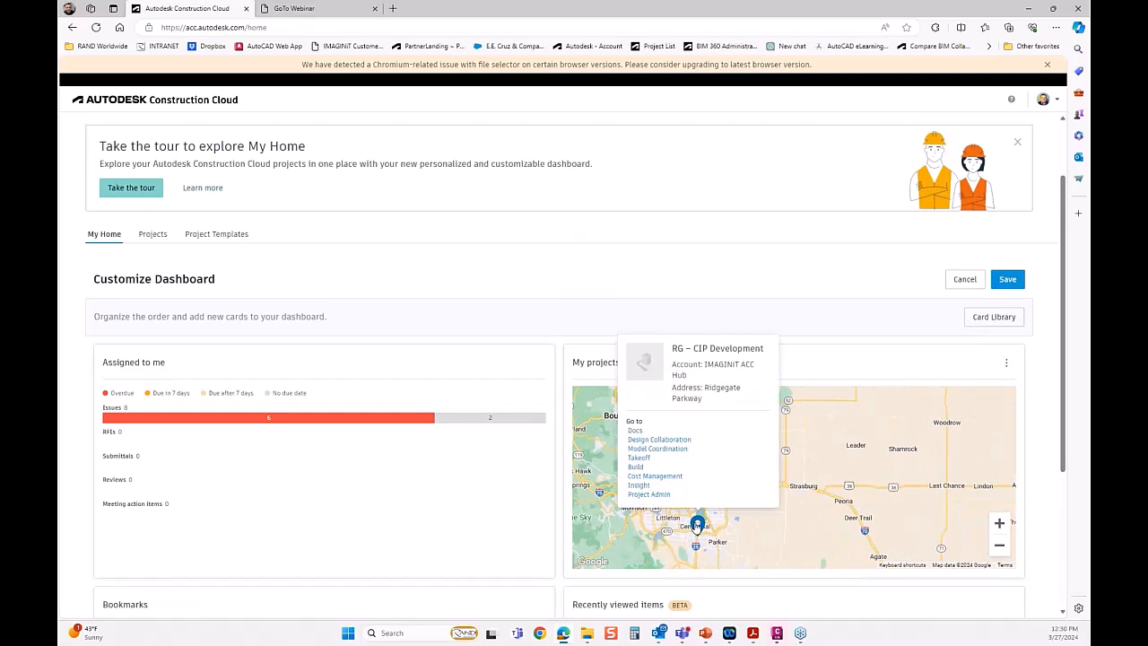
left_click(635, 432)
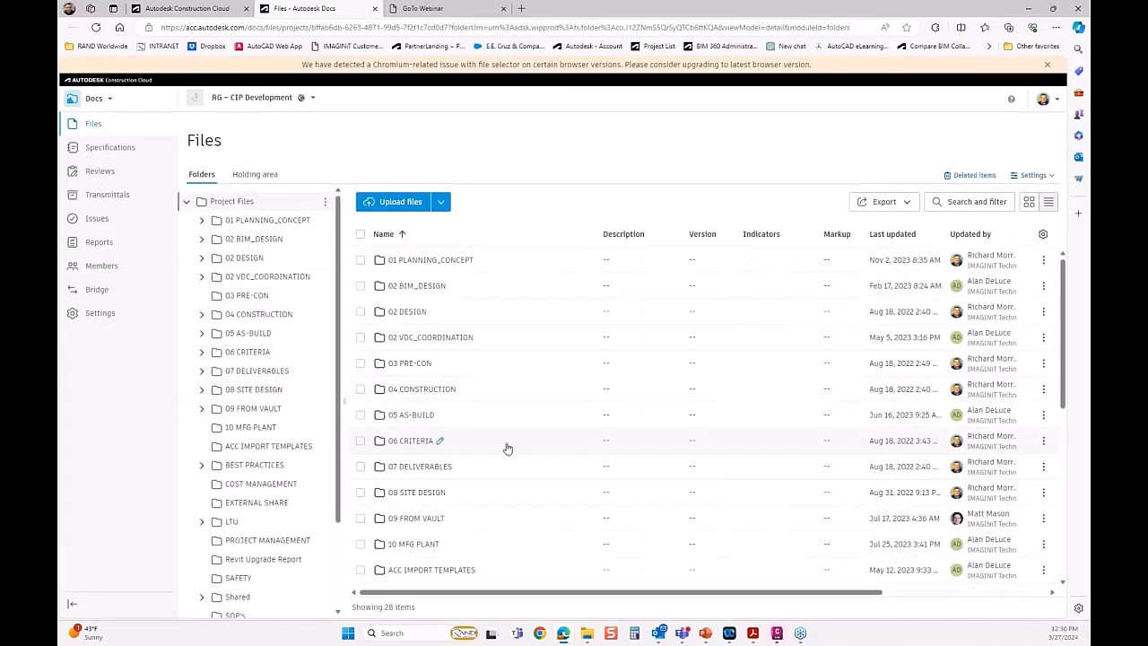
Open the RG_Bridge4.rvt model from the STRUCTURES folder inside 02 DESIGN.
left_click(246, 259)
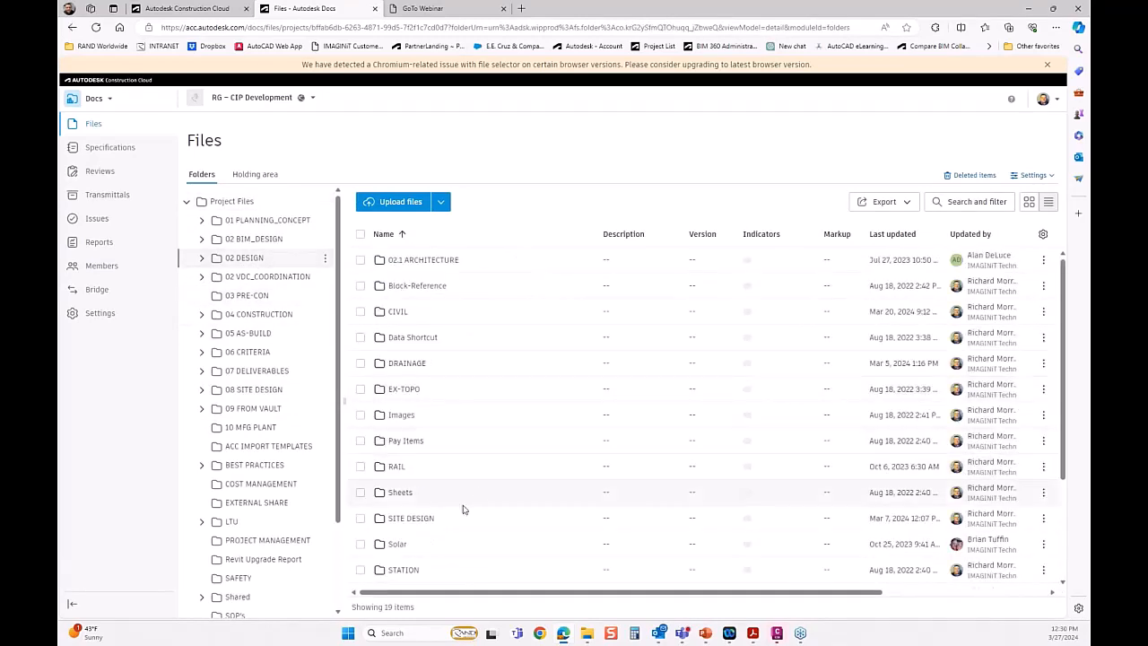
scroll(463, 538, "down", 1)
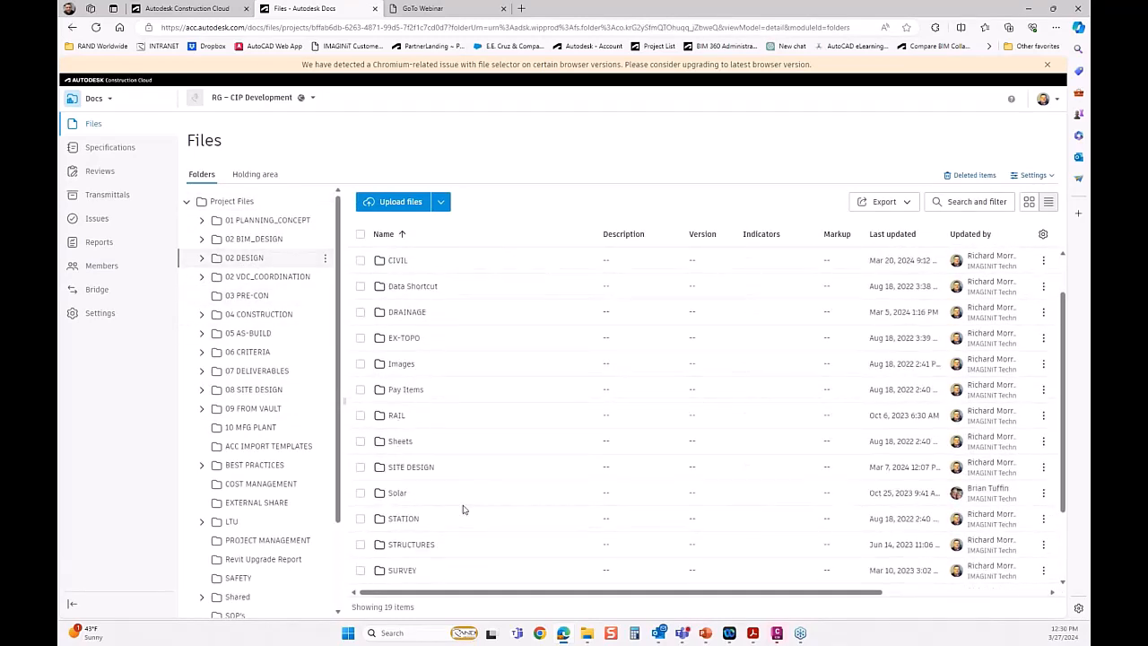
left_click(414, 546)
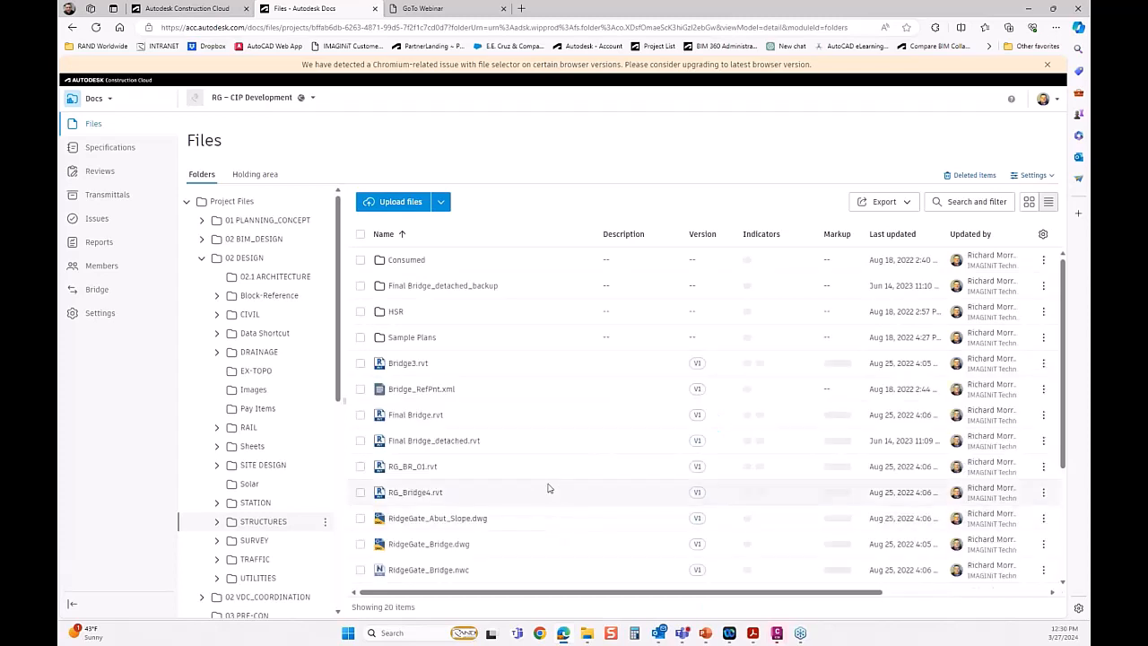
left_click(415, 492)
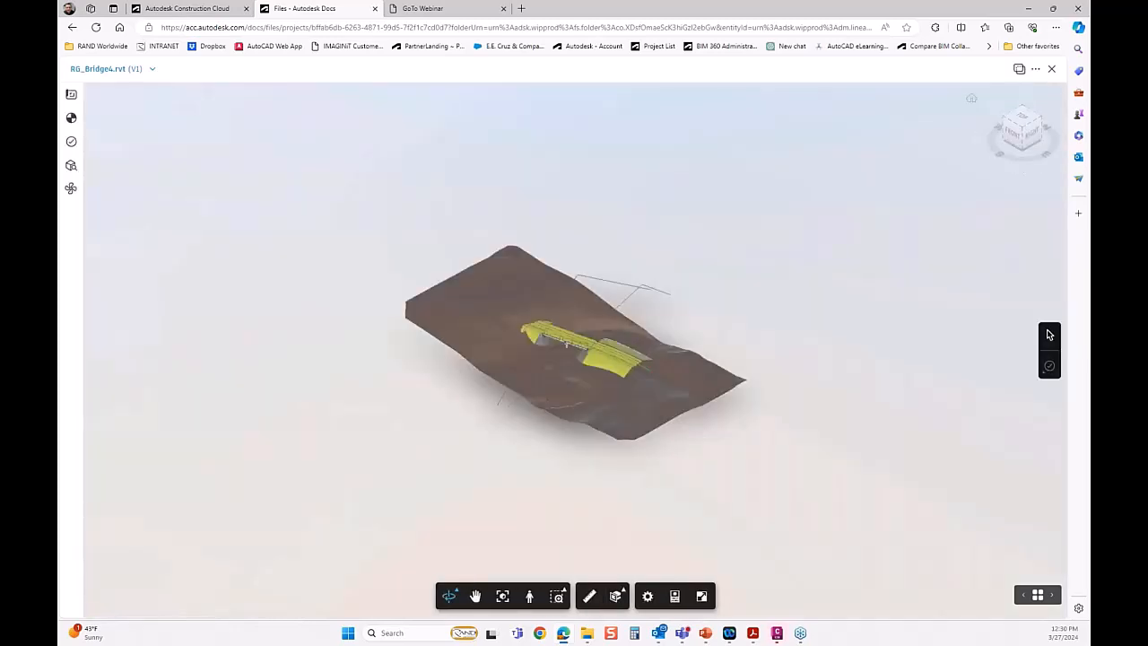
Overlay the 2D sheet BR-03 - PIER DETAILS on the 3D bridge model.
left_click_drag(593, 411, 319, 344)
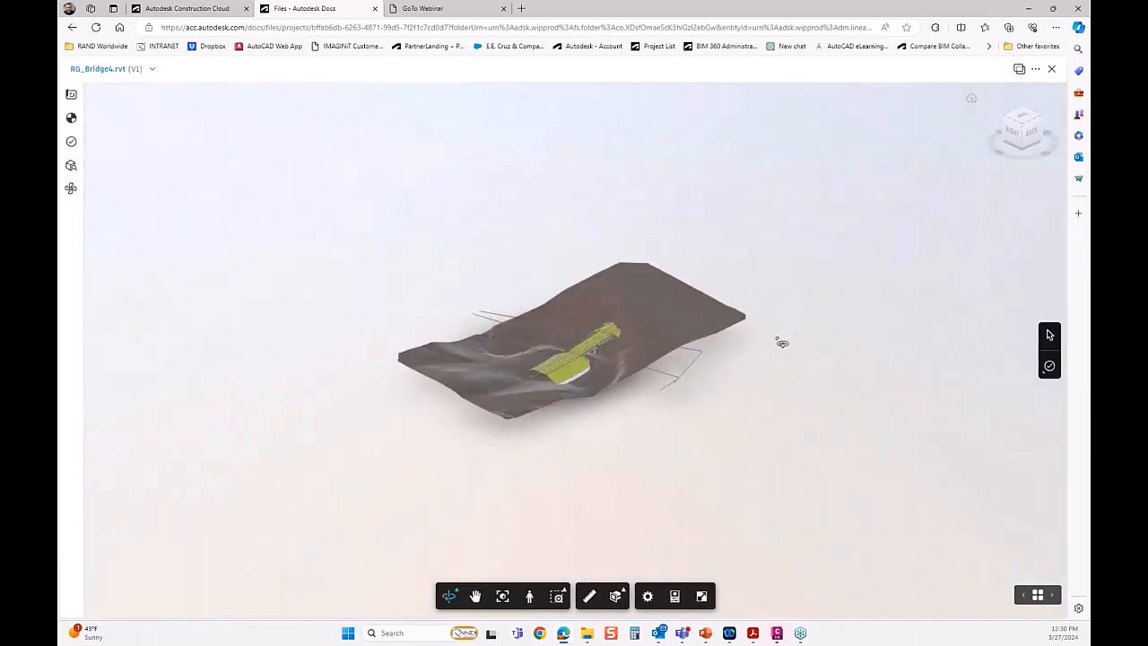
left_click_drag(782, 341, 542, 316)
scroll(574, 365, "up", 7)
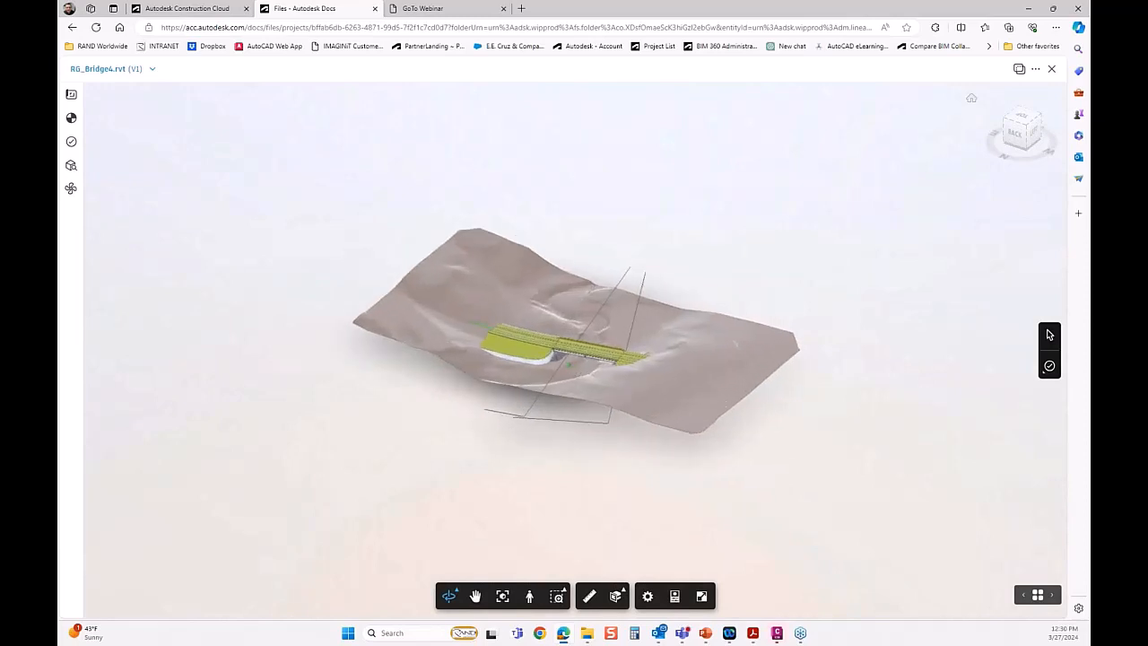
scroll(650, 372, "up", 8)
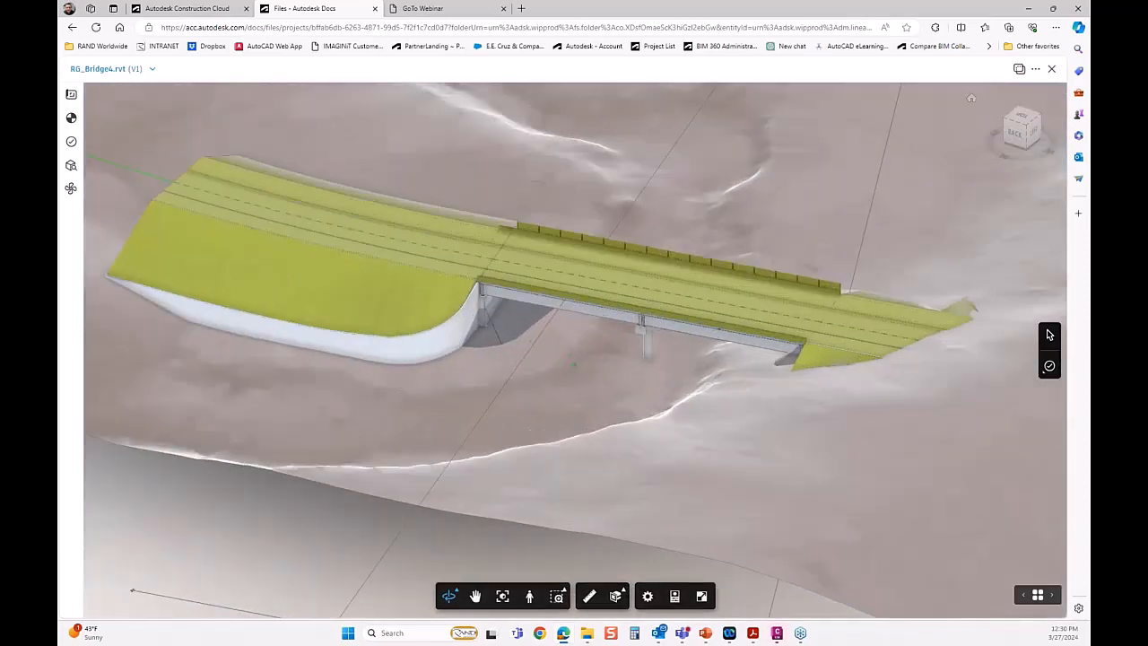
scroll(650, 372, "up", 6)
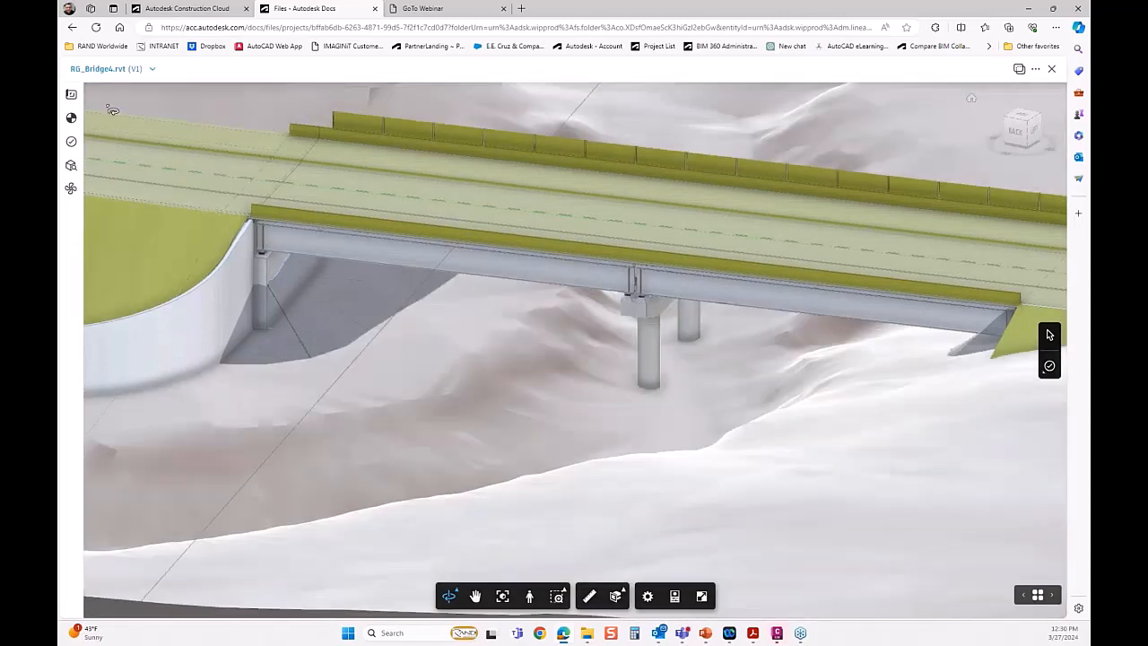
left_click(71, 93)
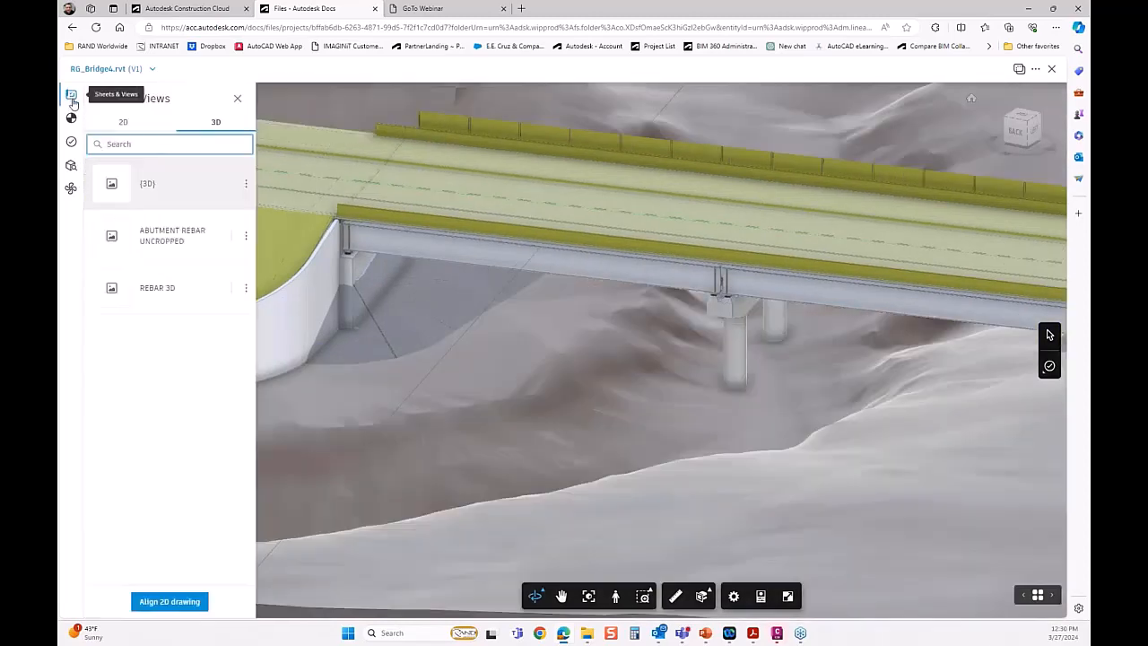
left_click(125, 123)
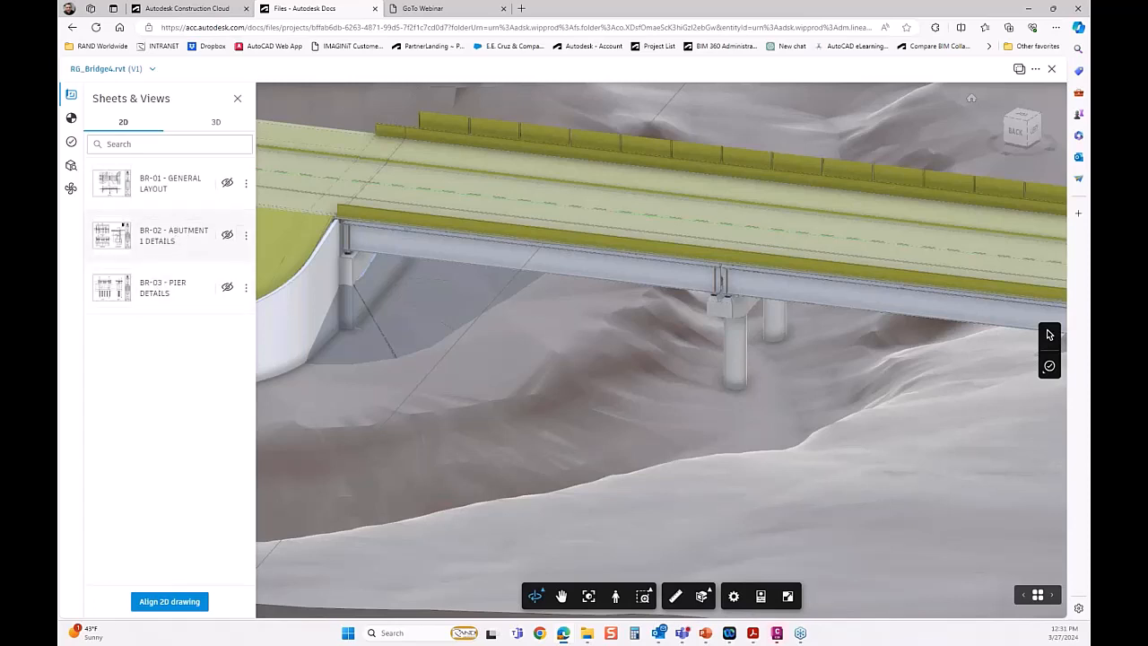
left_click(170, 290)
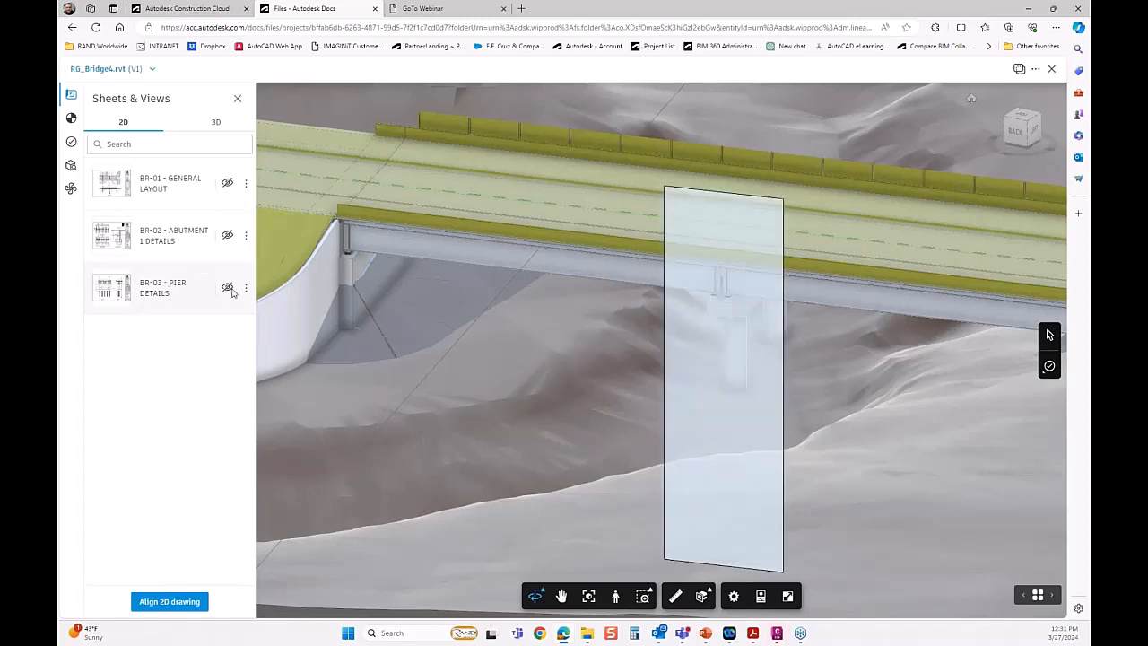
left_click(227, 288)
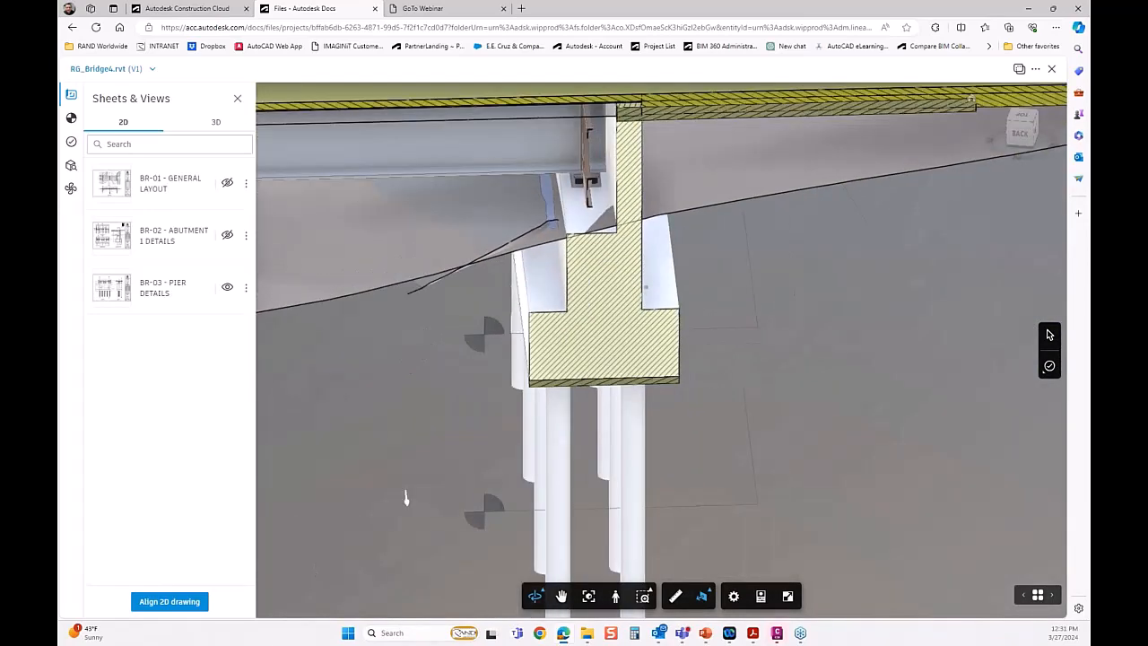
View the BR-03 - PIER DETAILS sheet on its own, inspect the pier sections and return to the STRUCTURES folder.
left_click(175, 290)
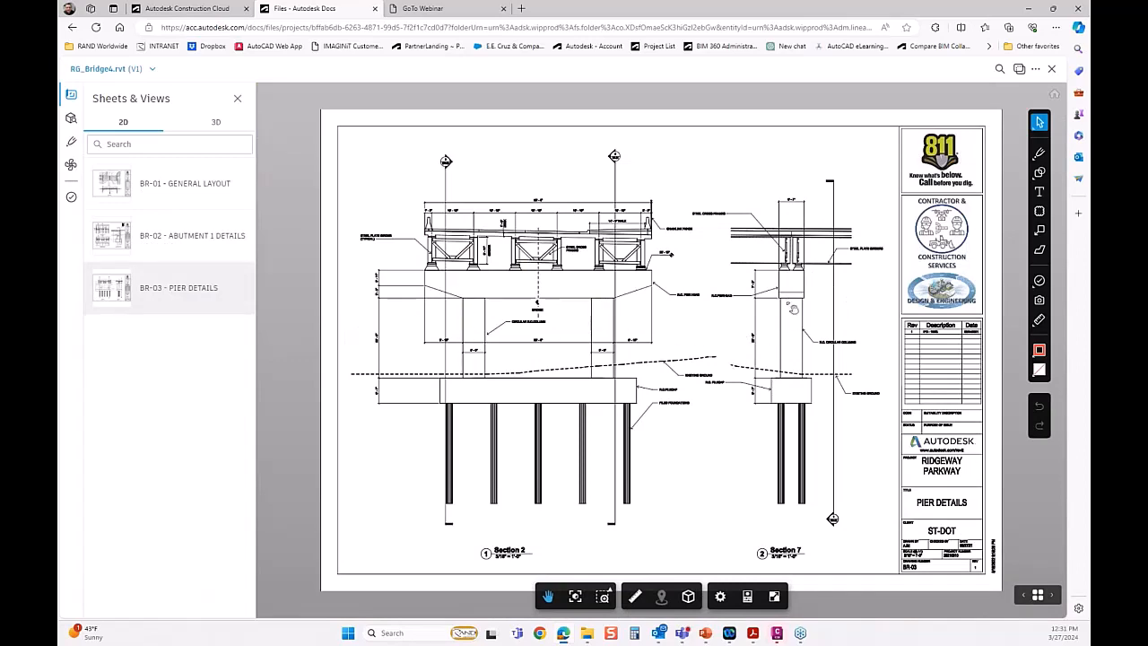
scroll(791, 339, "up", 3)
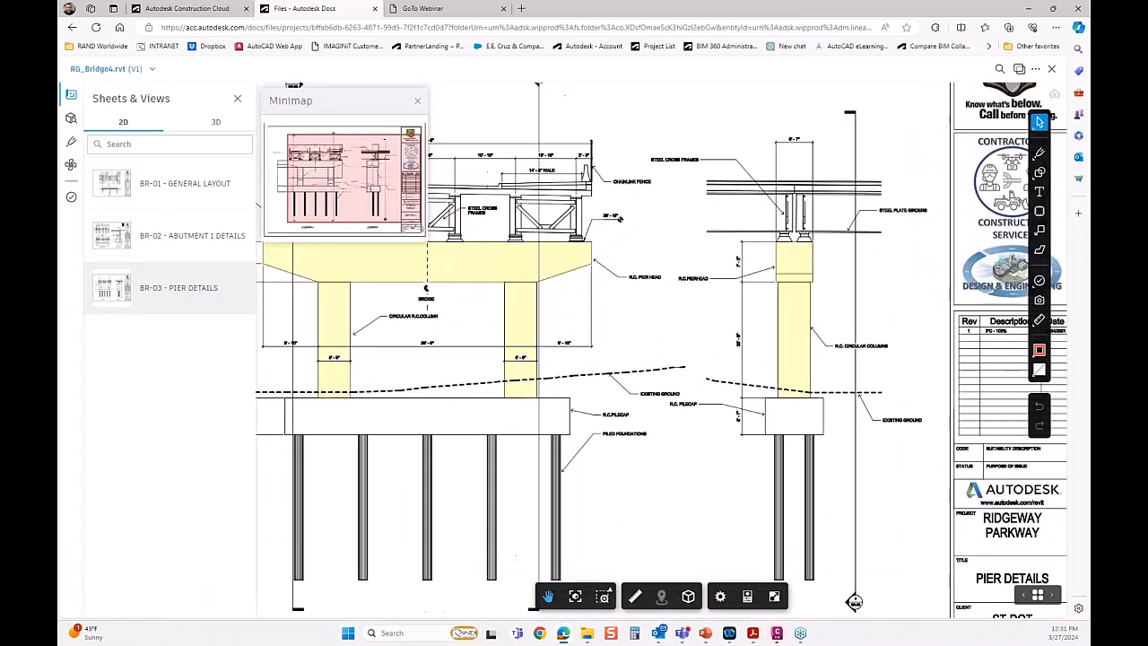
scroll(785, 337, "down", 2)
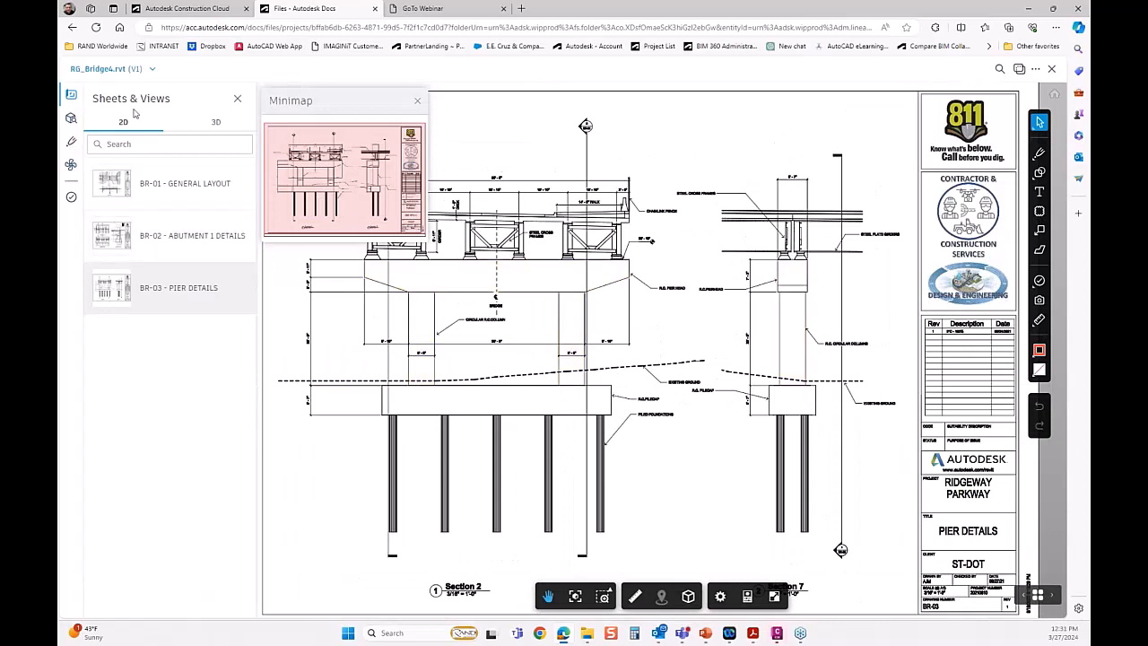
left_click(73, 28)
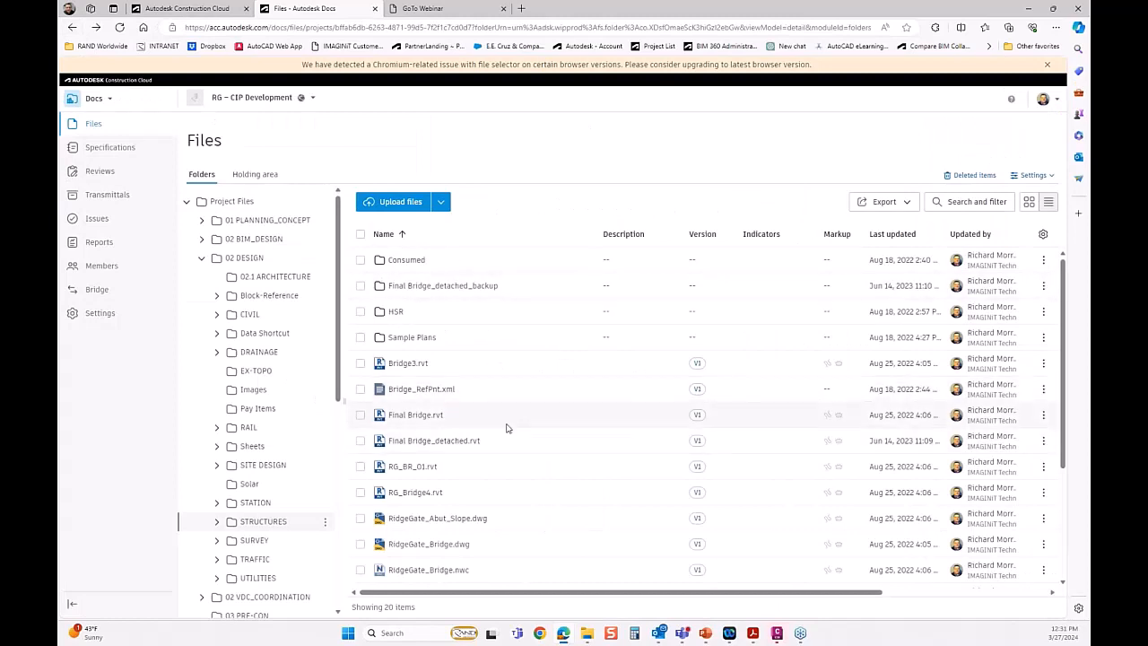
Show the version history of RidgeGate_01_MASTER.dwg in the CIVIL folder and display the available actions for version V35.
left_click(250, 315)
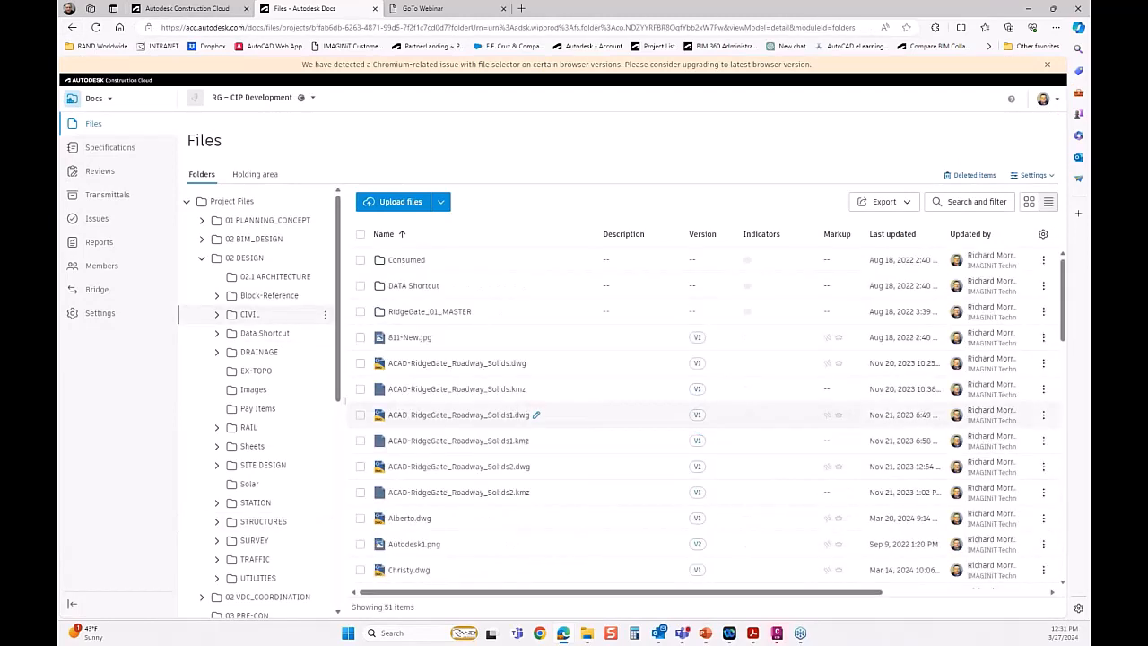
scroll(628, 414, "down", 1)
scroll(628, 415, "down", 3)
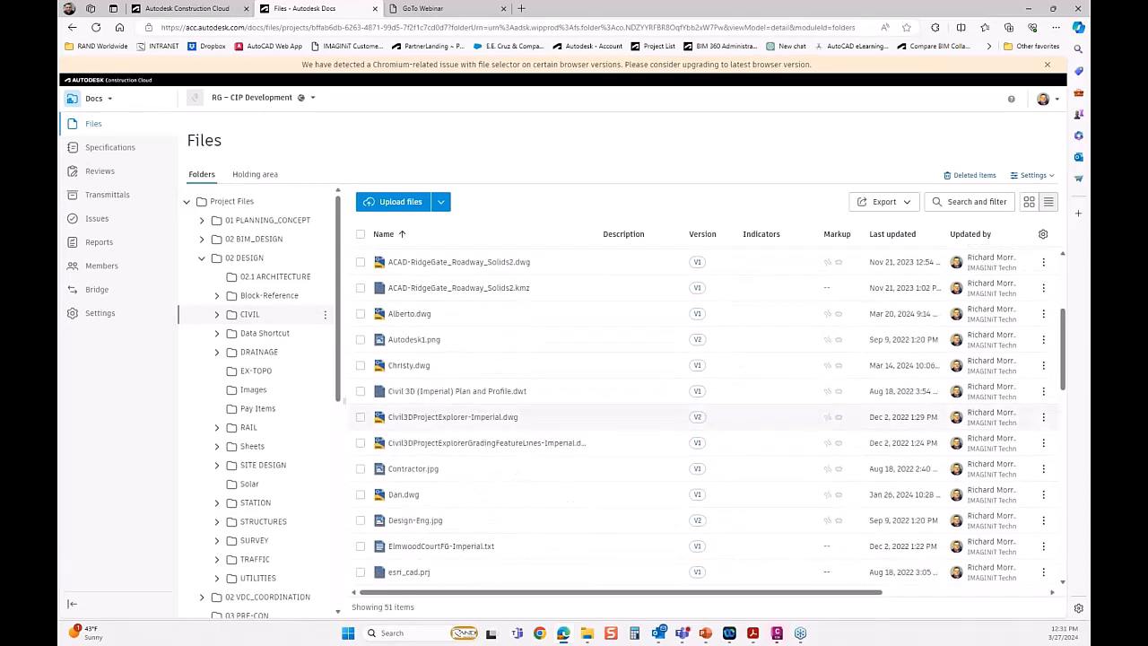
scroll(628, 416, "down", 5)
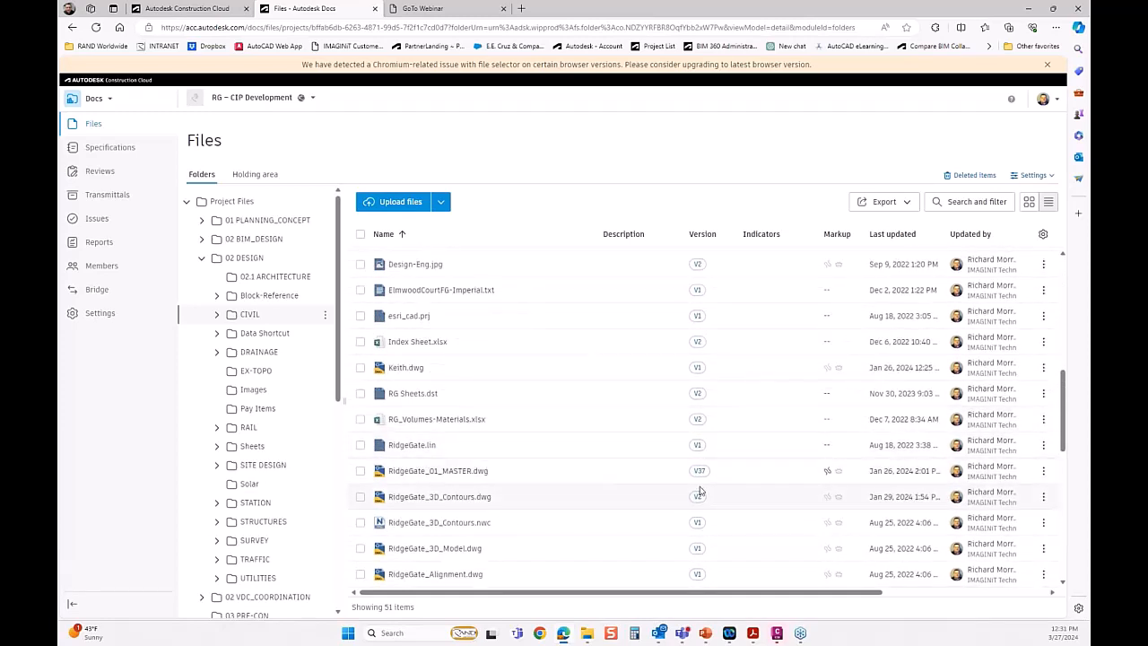
left_click(699, 472)
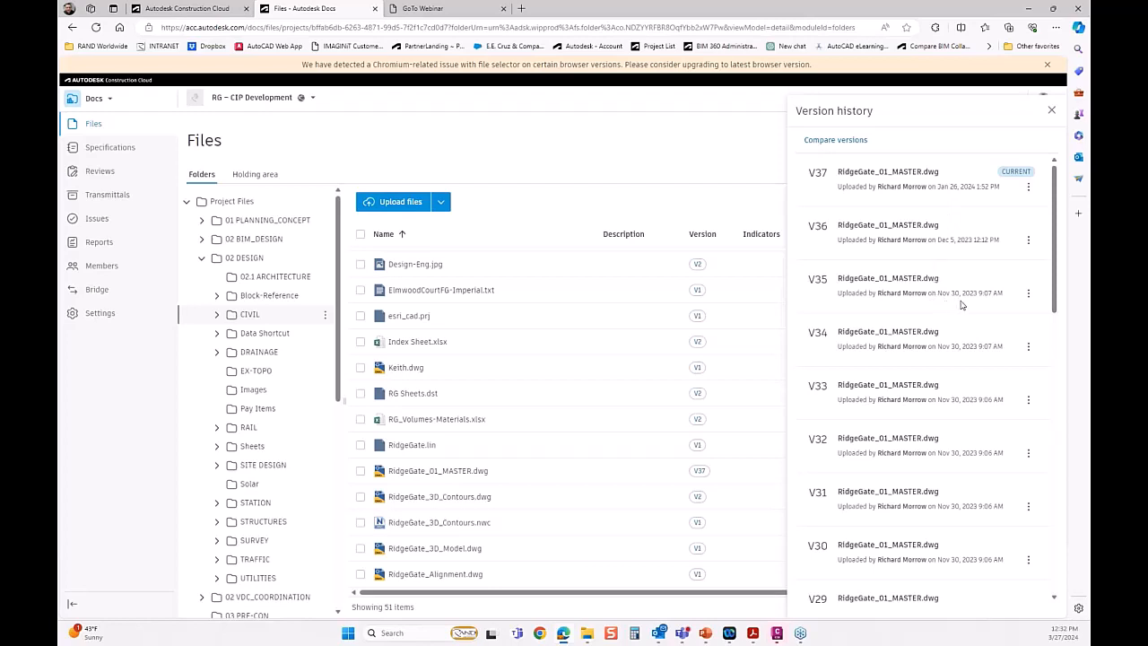
left_click(1029, 295)
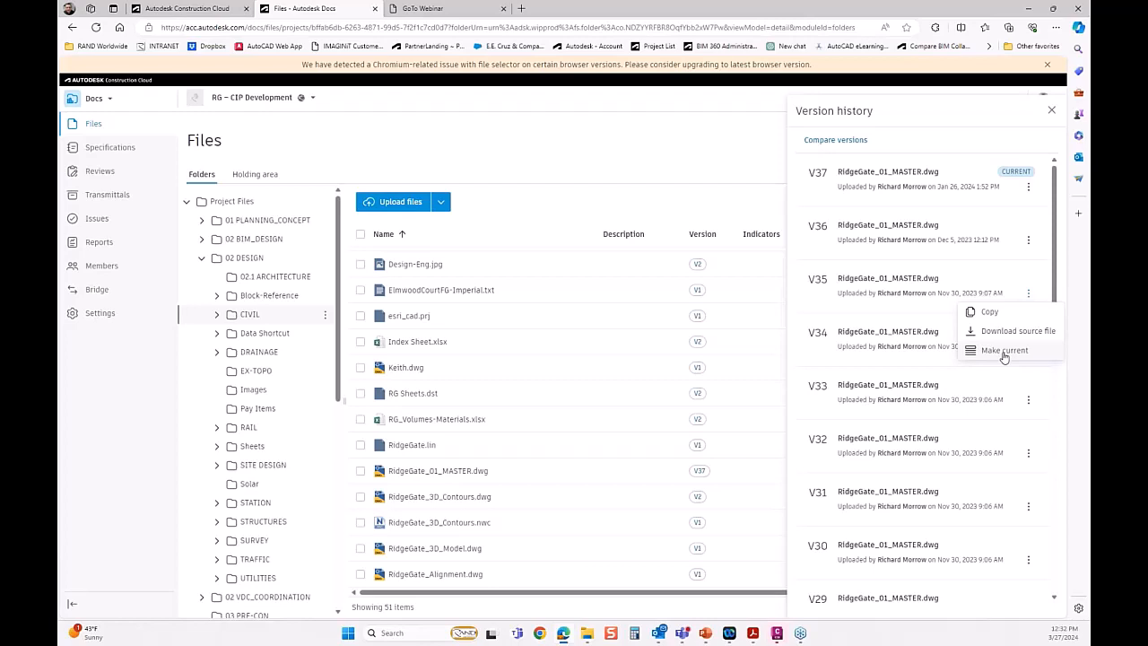
Open RG_Volumes-Materials.xlsx, review the volume reports on Sheet2 and Sheet1, and return to the CIVIL folder.
left_click(434, 425)
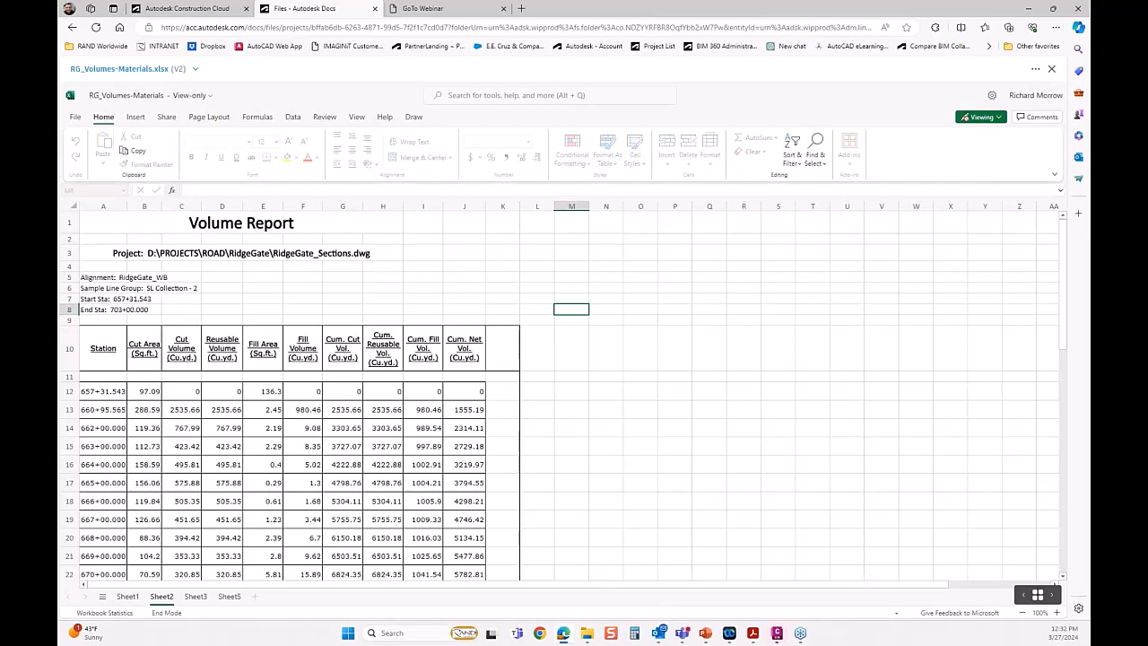
scroll(322, 411, "down", 4)
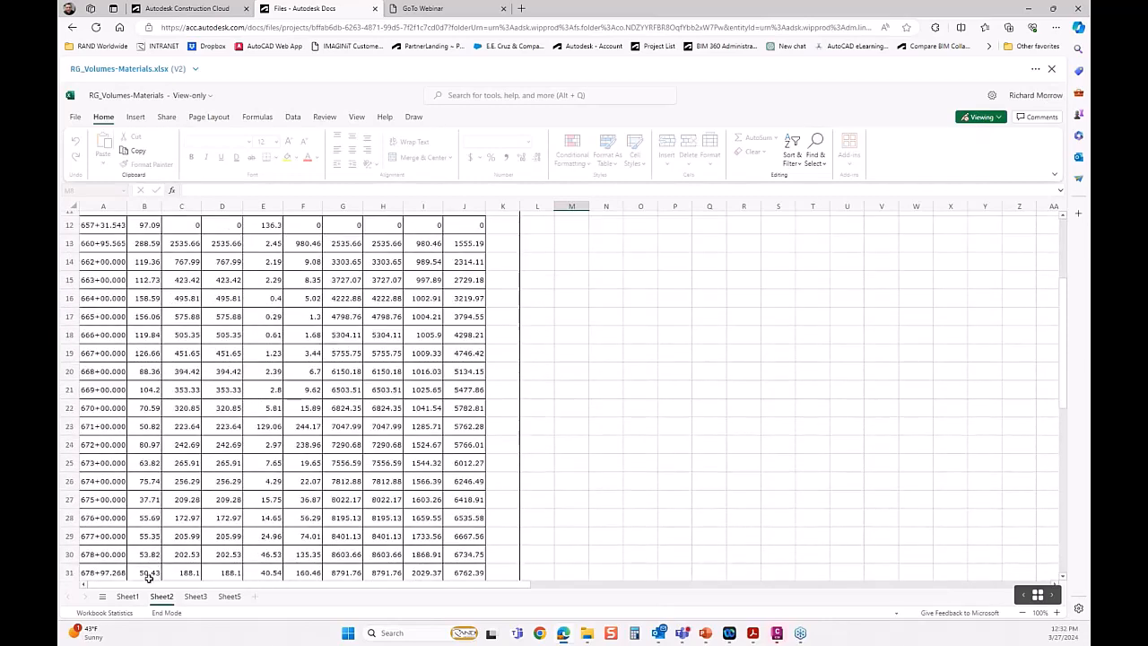
left_click(131, 599)
scroll(221, 493, "down", 2)
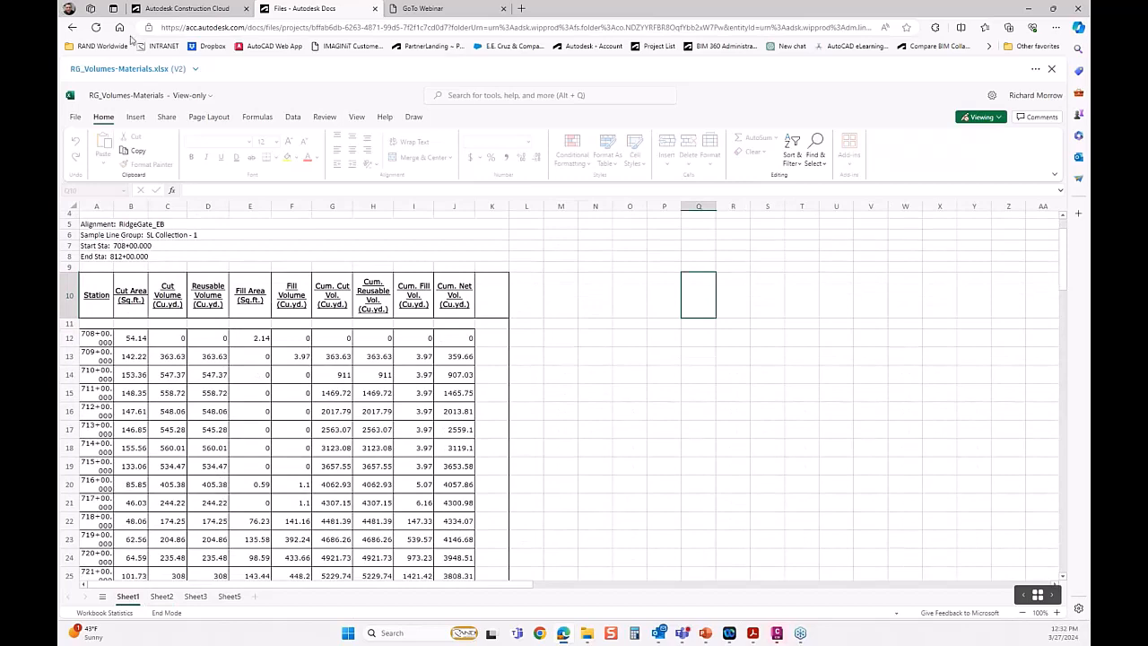
left_click(71, 27)
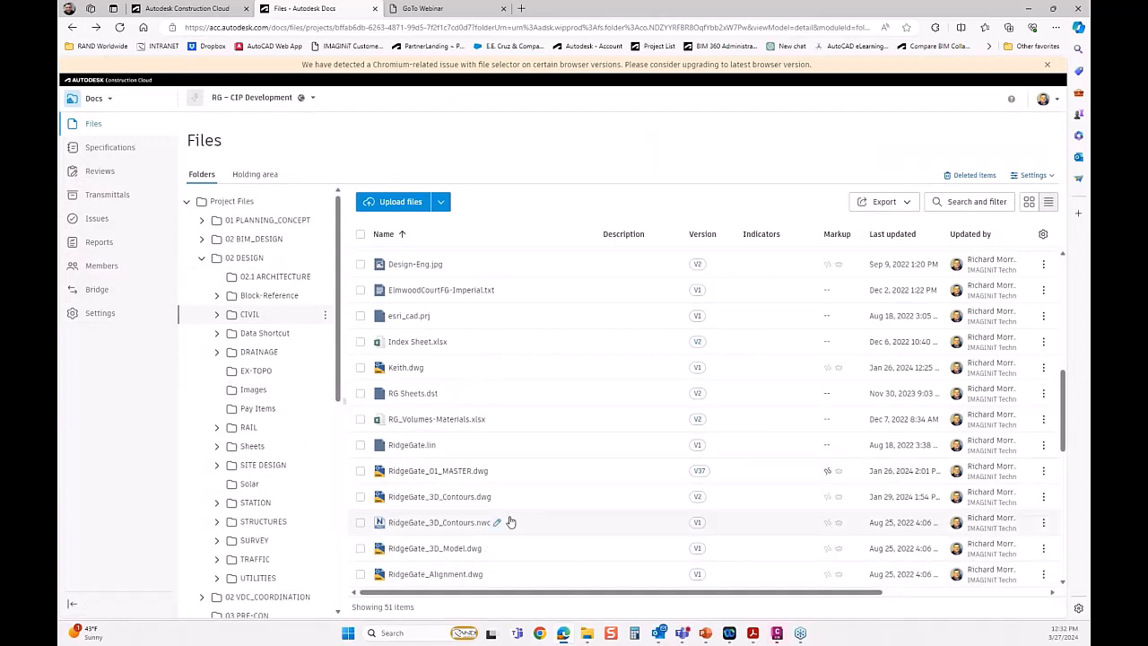
Open the Terry.dwg drawing from the end of the CIVIL folder's file list.
scroll(509, 522, "down", 5)
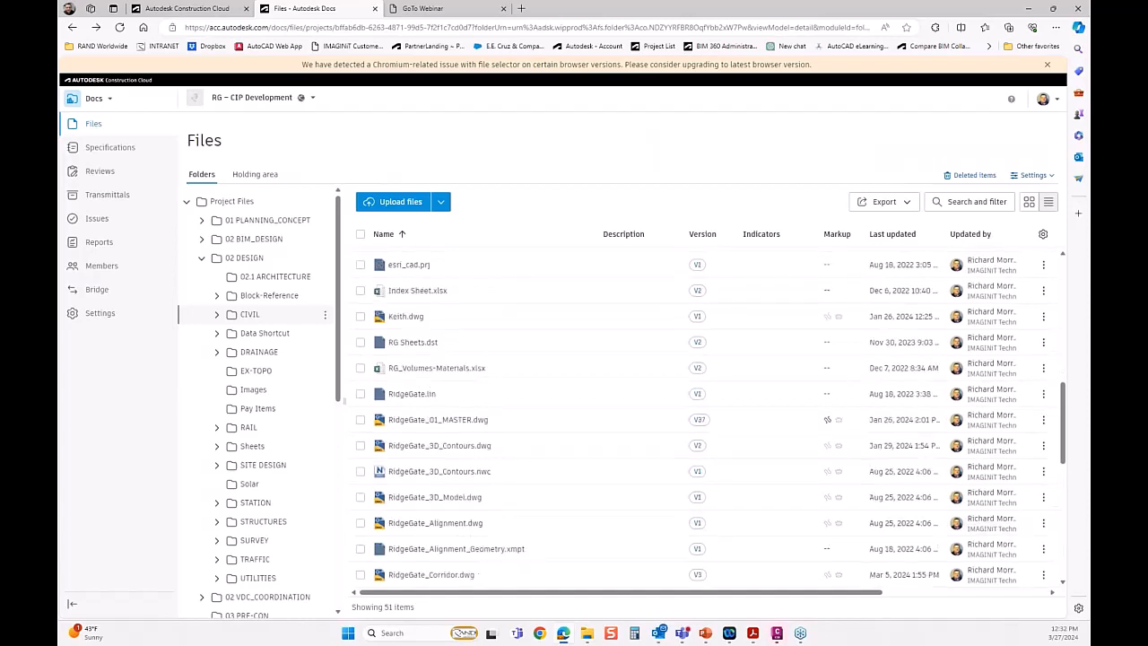
scroll(509, 523, "down", 5)
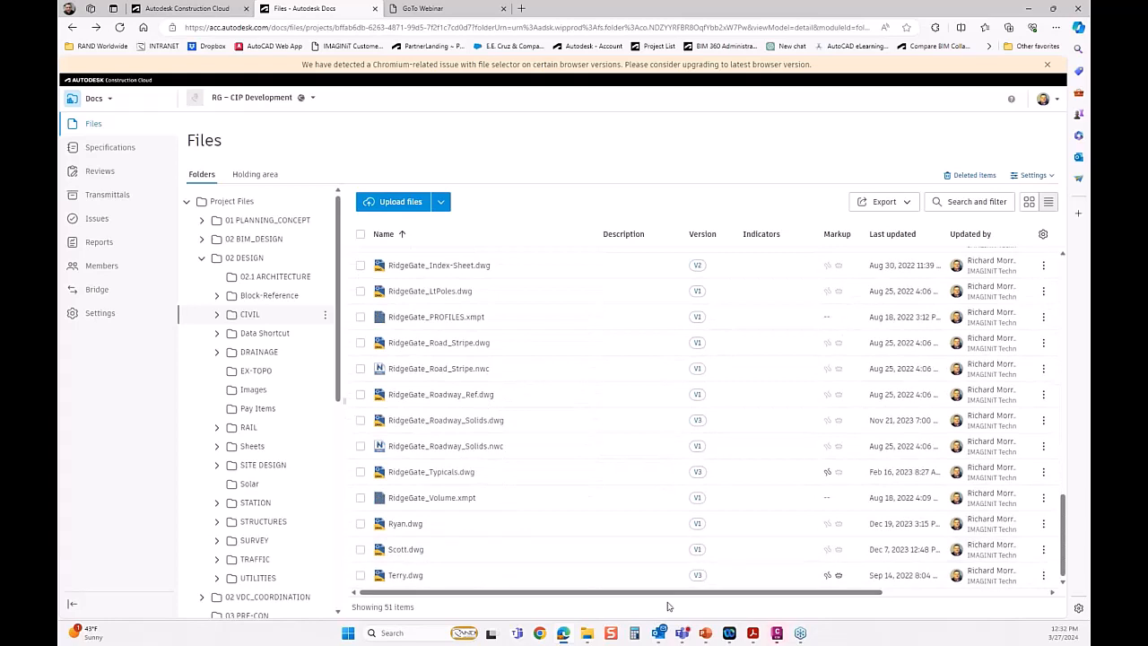
left_click(406, 575)
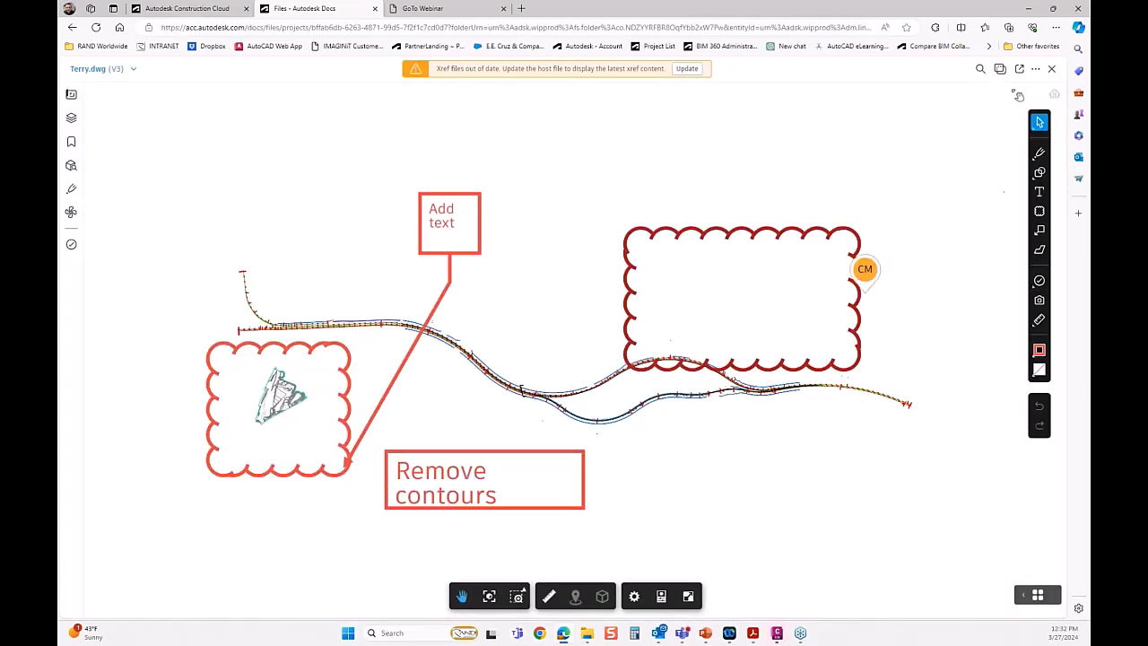
Compare the 2D Views of Terry.dwg version v3 with the 2D Views of version v2.
left_click(1000, 69)
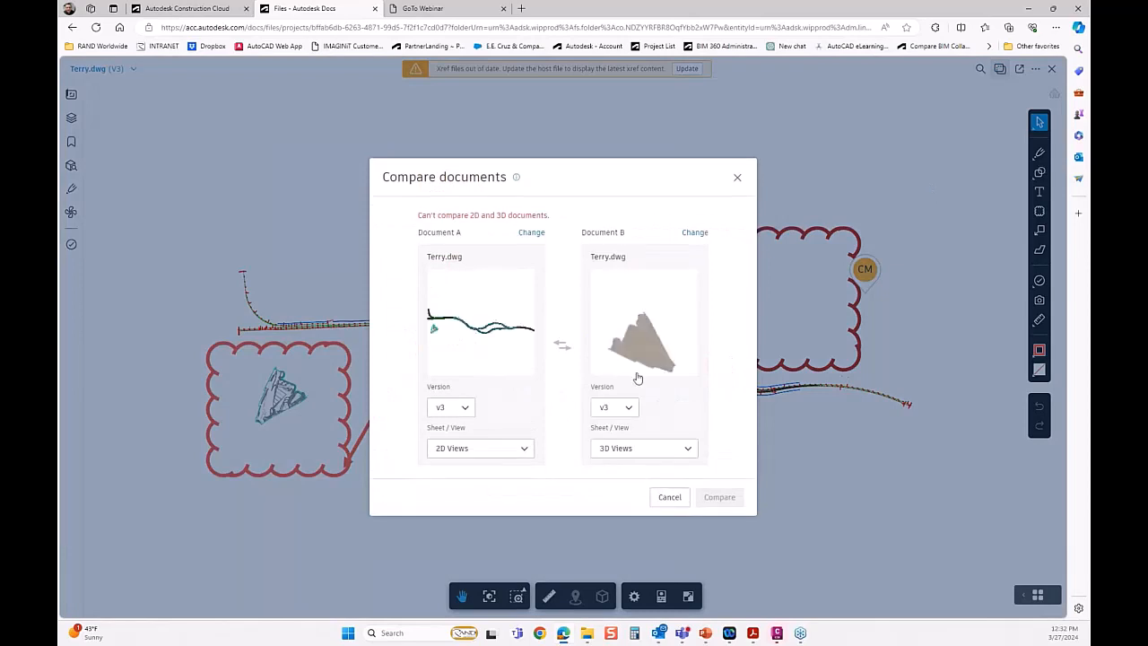
left_click(625, 408)
left_click(611, 454)
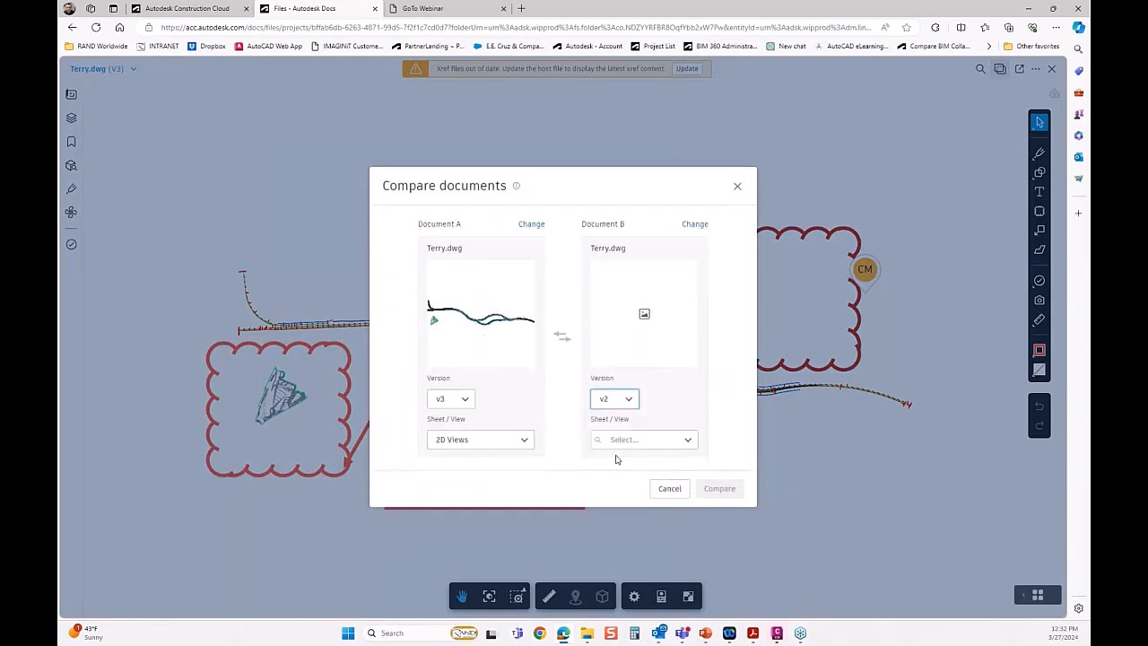
left_click(680, 451)
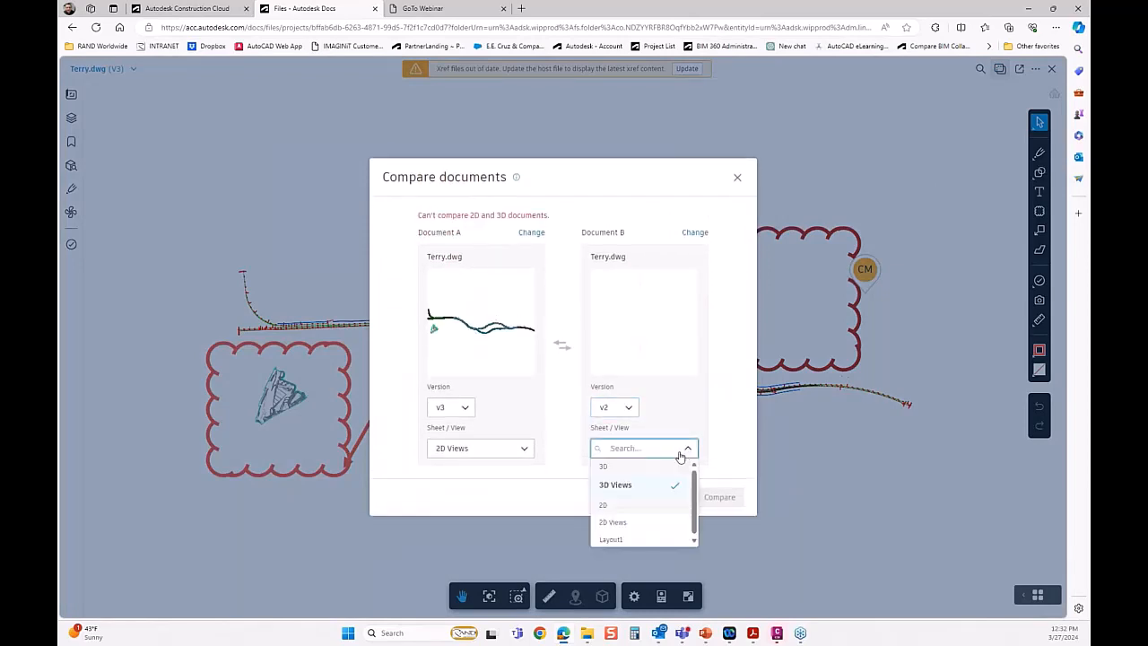
left_click(610, 522)
left_click(735, 495)
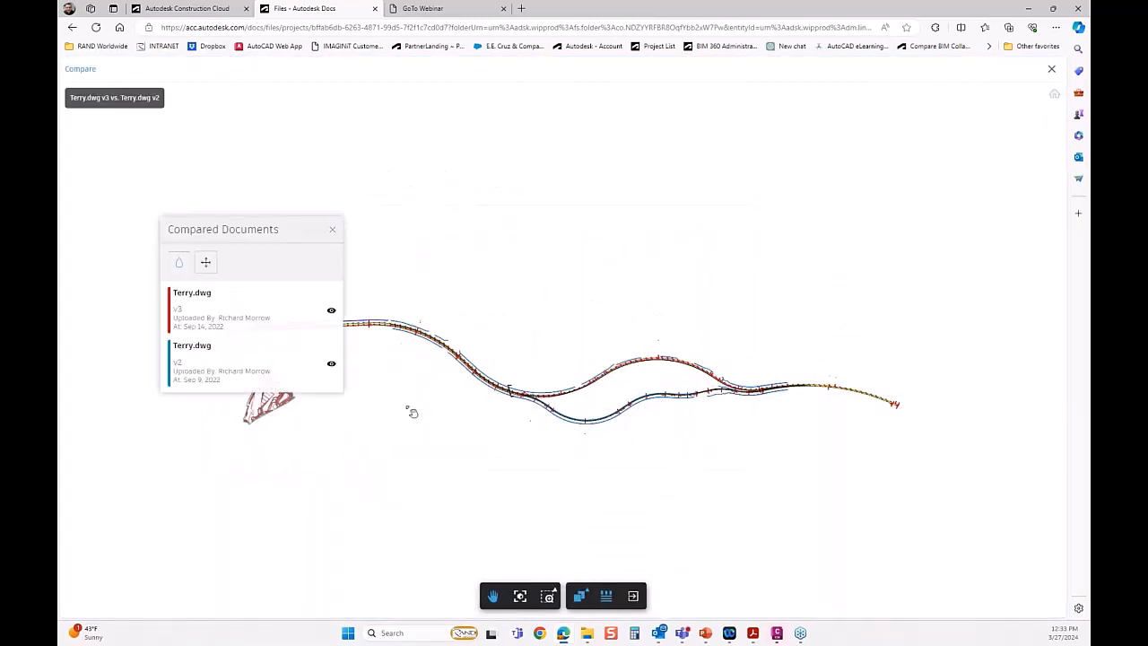
Examine the Terry.dwg v3 and v2 differences in overlay and Side By Side display, and return to the CIVIL folder.
scroll(415, 412, "up", 3)
scroll(715, 431, "down", 3)
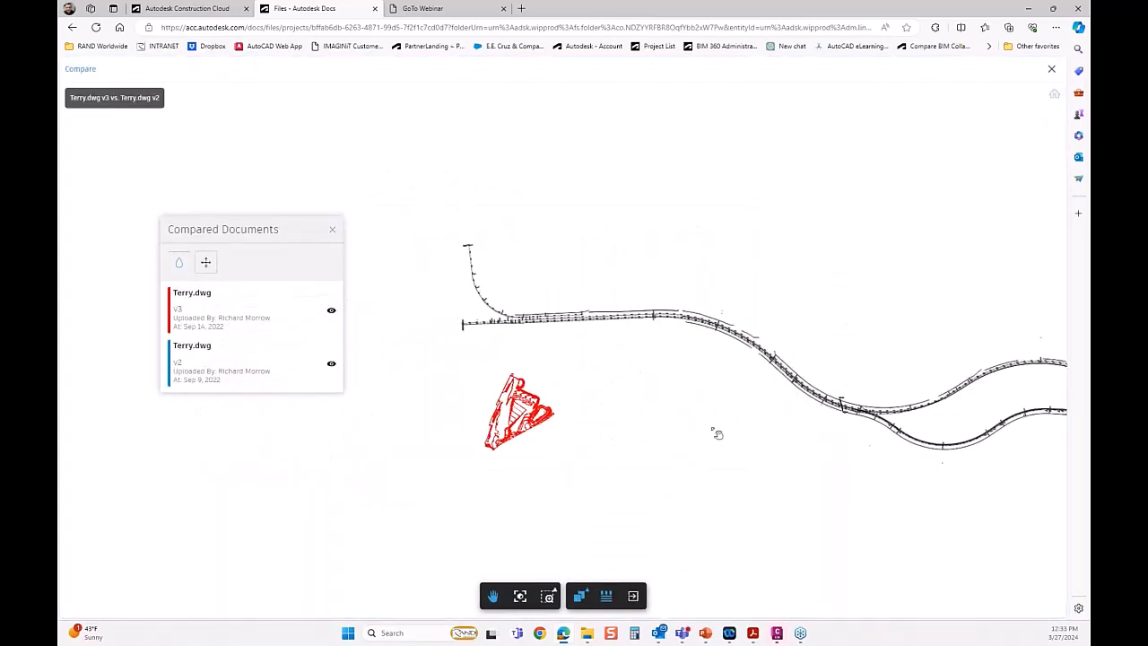
scroll(516, 411, "up", 2)
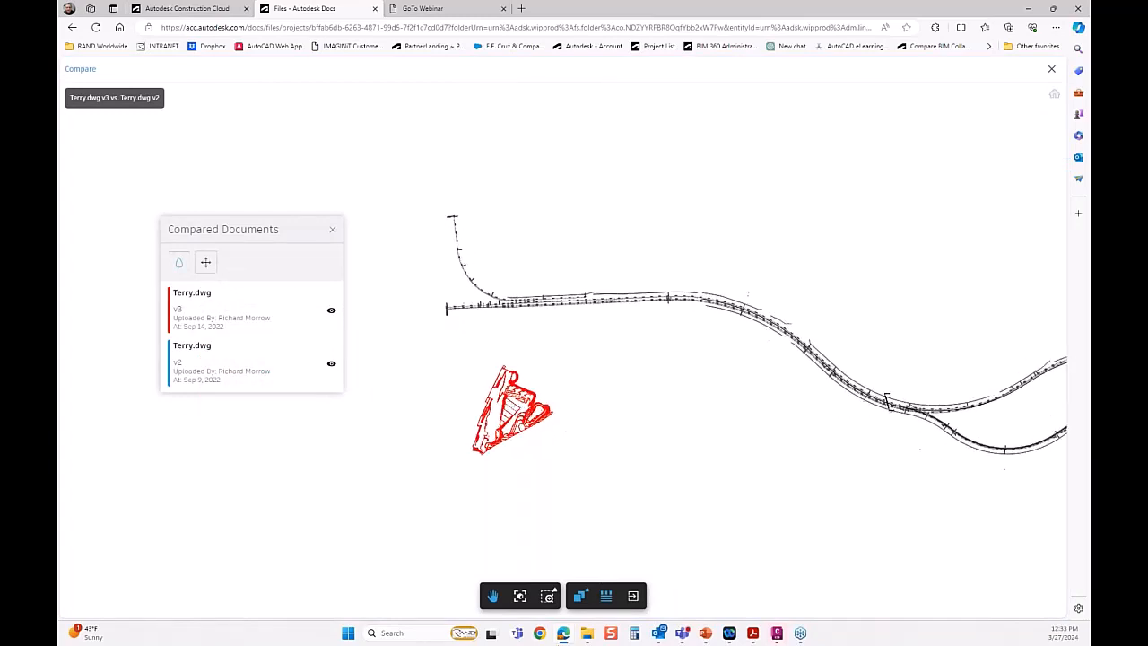
left_click(580, 595)
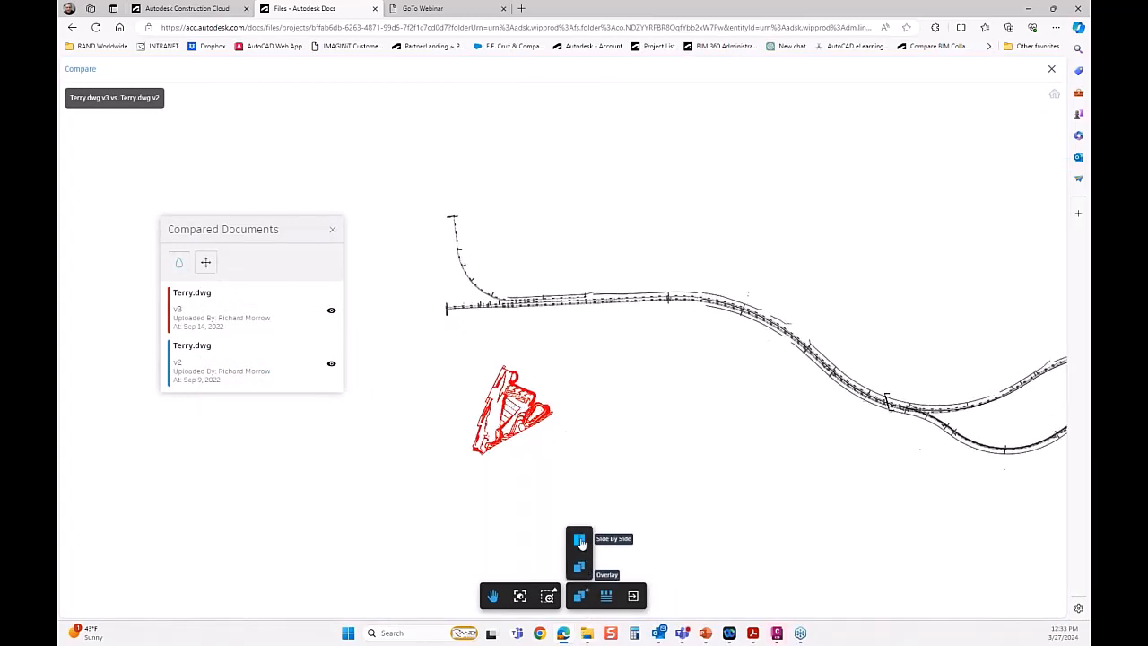
left_click(581, 538)
mouse_move(595, 475)
left_mouse_down()
mouse_move(561, 464)
mouse_move(653, 474)
mouse_move(628, 472)
left_mouse_up()
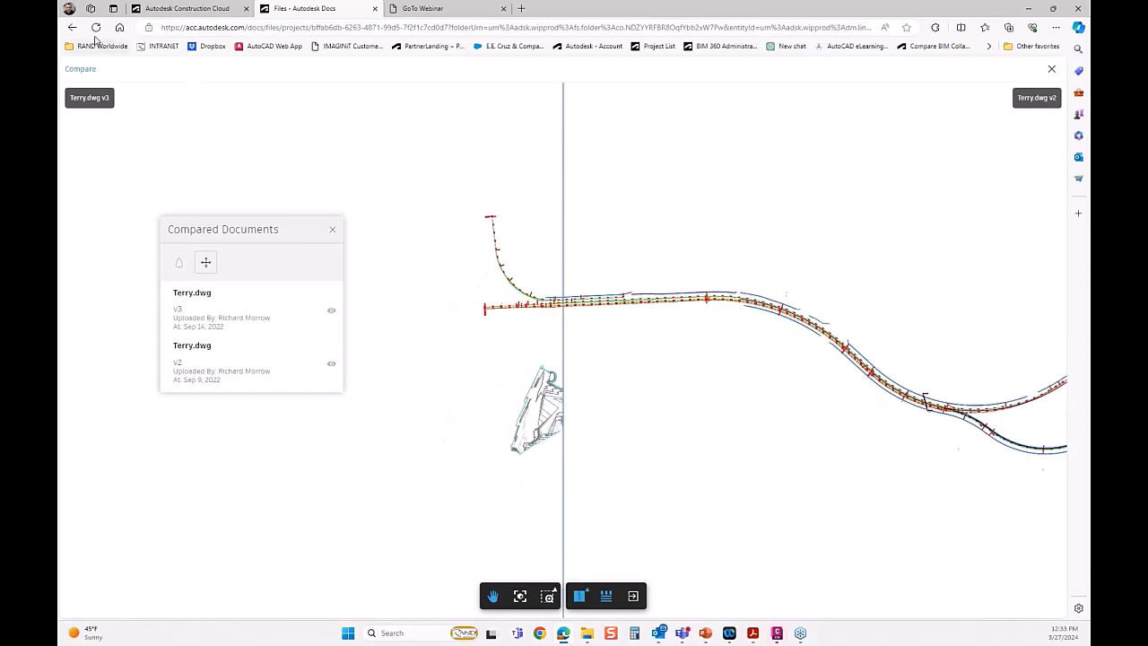
left_click(71, 28)
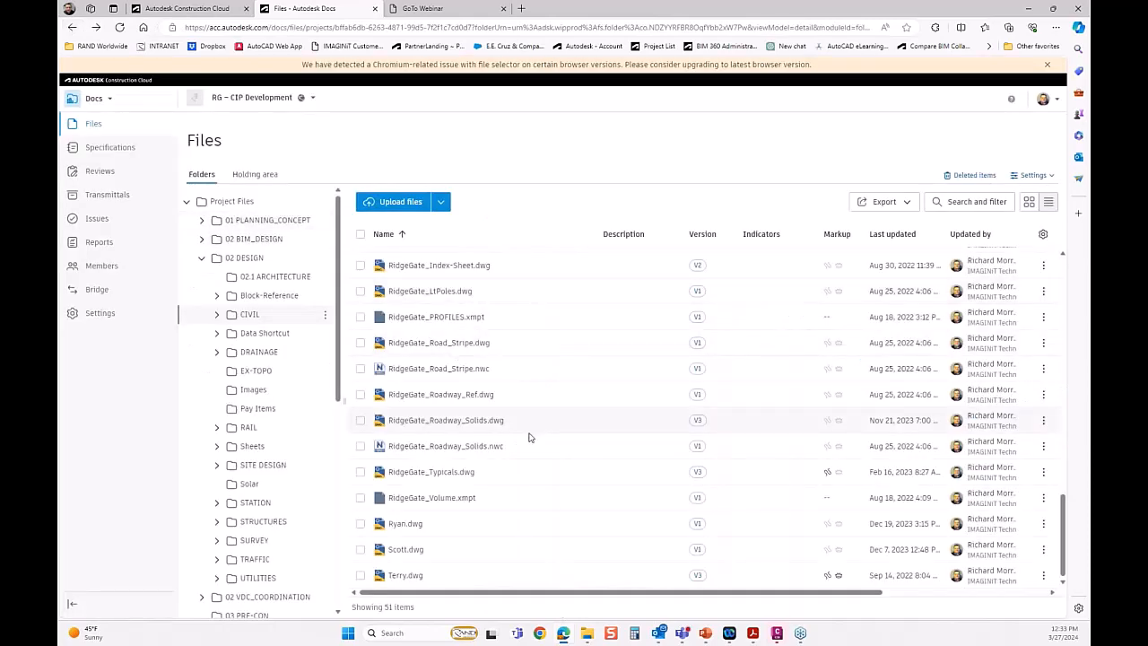
Switch to Civil 3D and examine the RG_Alignments drawing's road alignments over the aerial imagery.
mouse_move(765, 637)
left_click(776, 635)
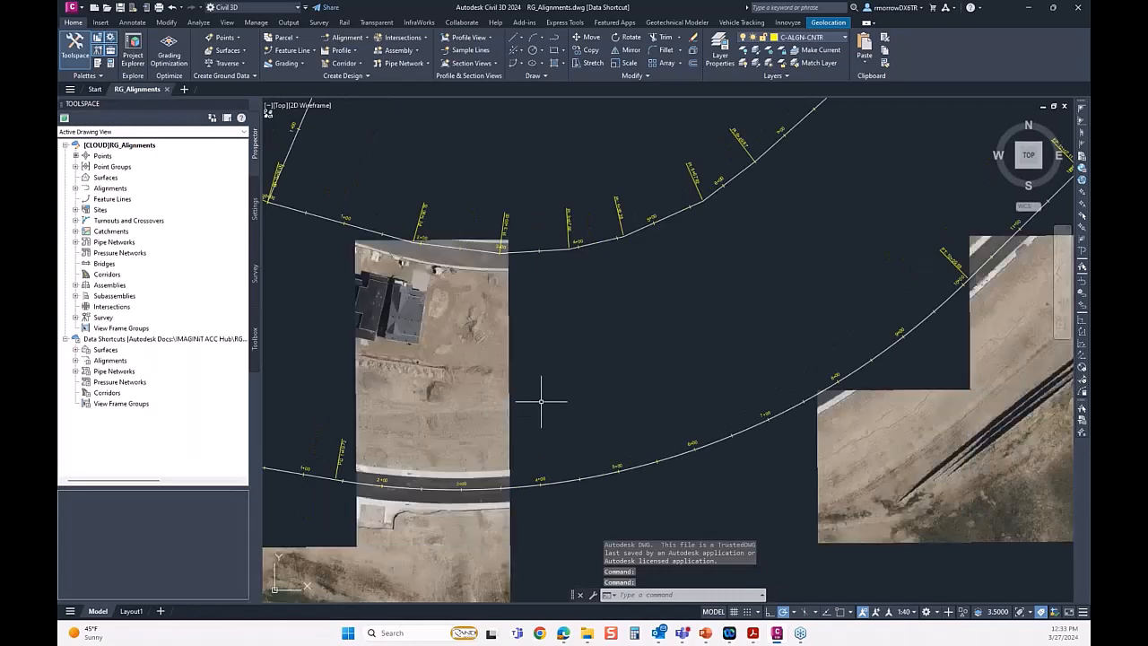
scroll(833, 358, "down", 6)
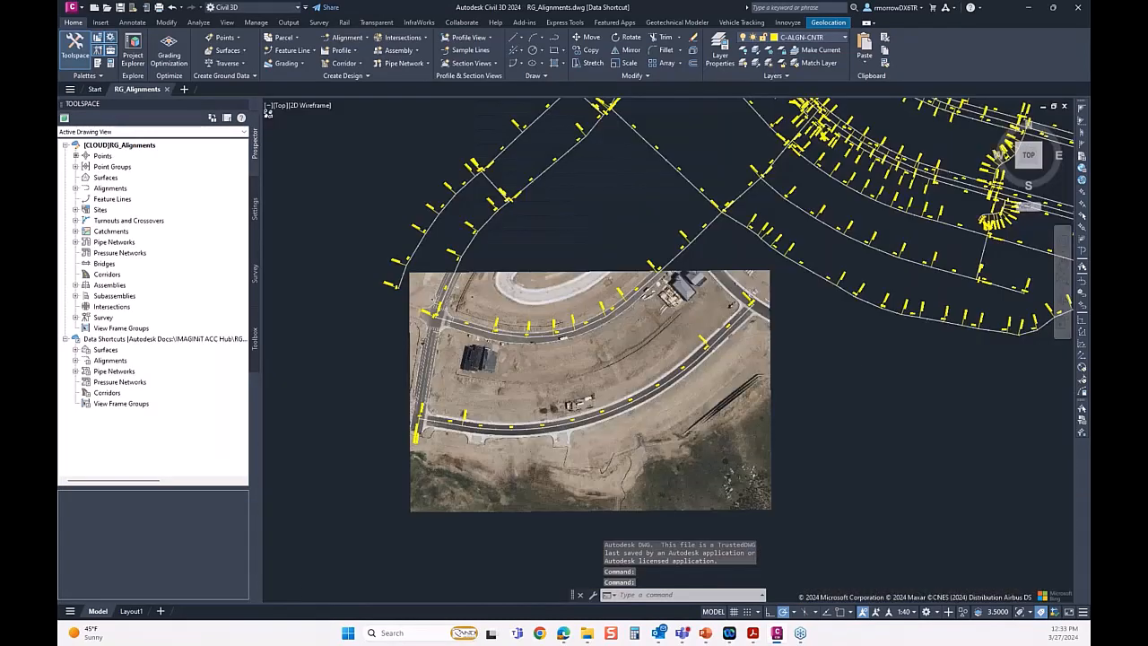
scroll(762, 355, "down", 4)
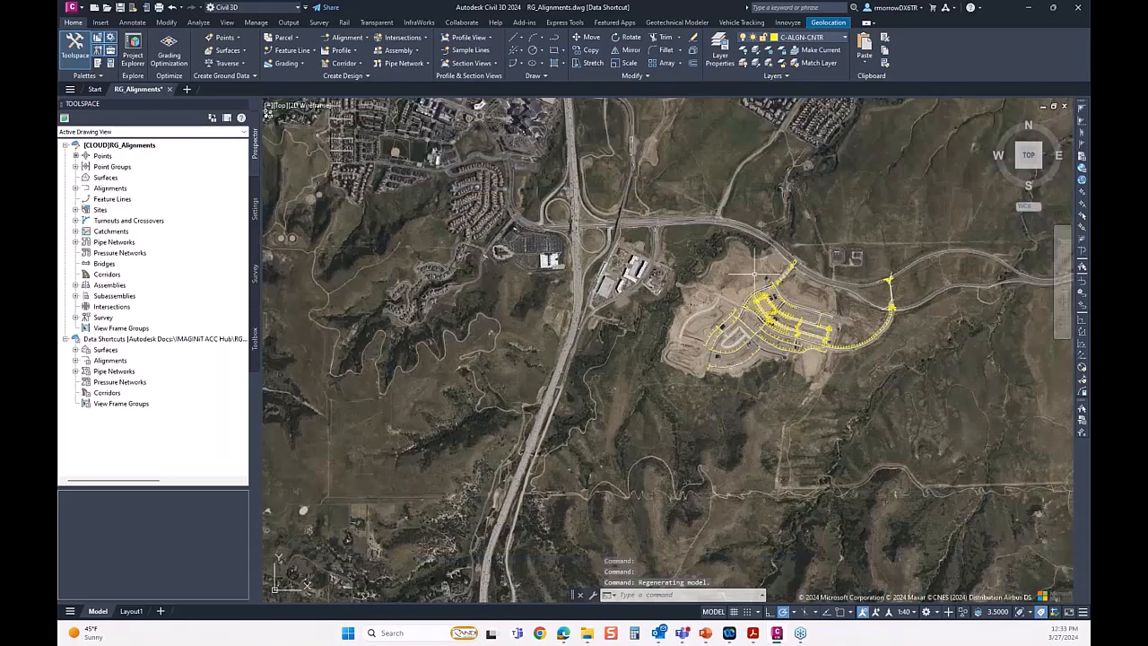
left_click_drag(754, 275, 602, 348)
scroll(673, 379, "up", 4)
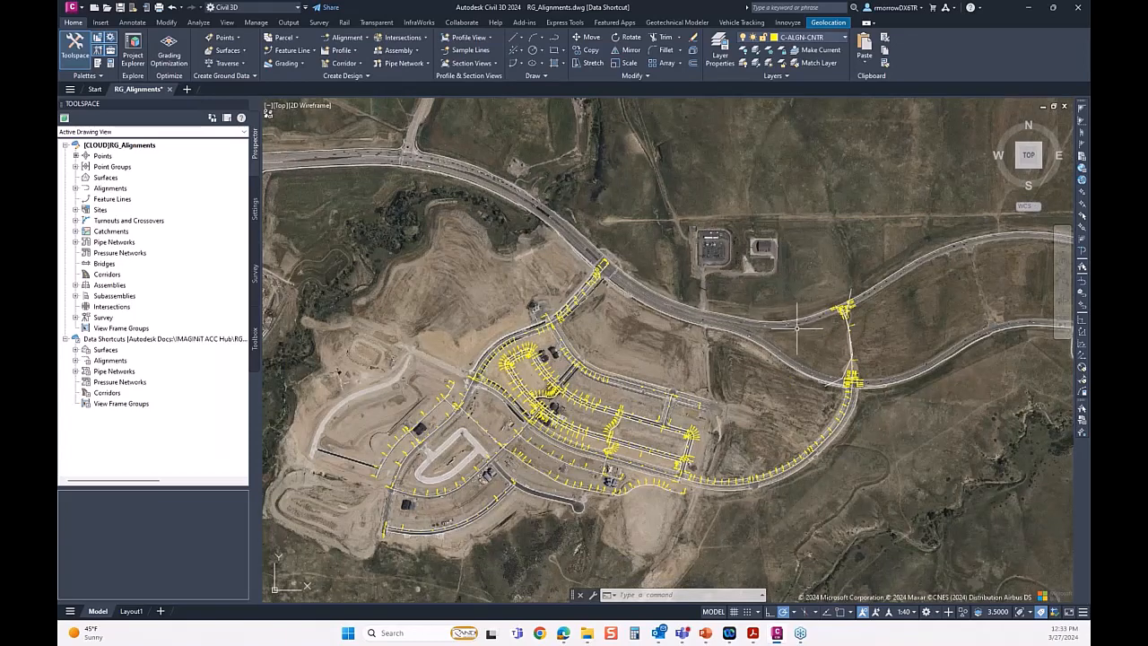
Return to Autodesk Docs in the browser, search the projects for "rg" and open the RG_SubDivison project.
left_click(560, 635)
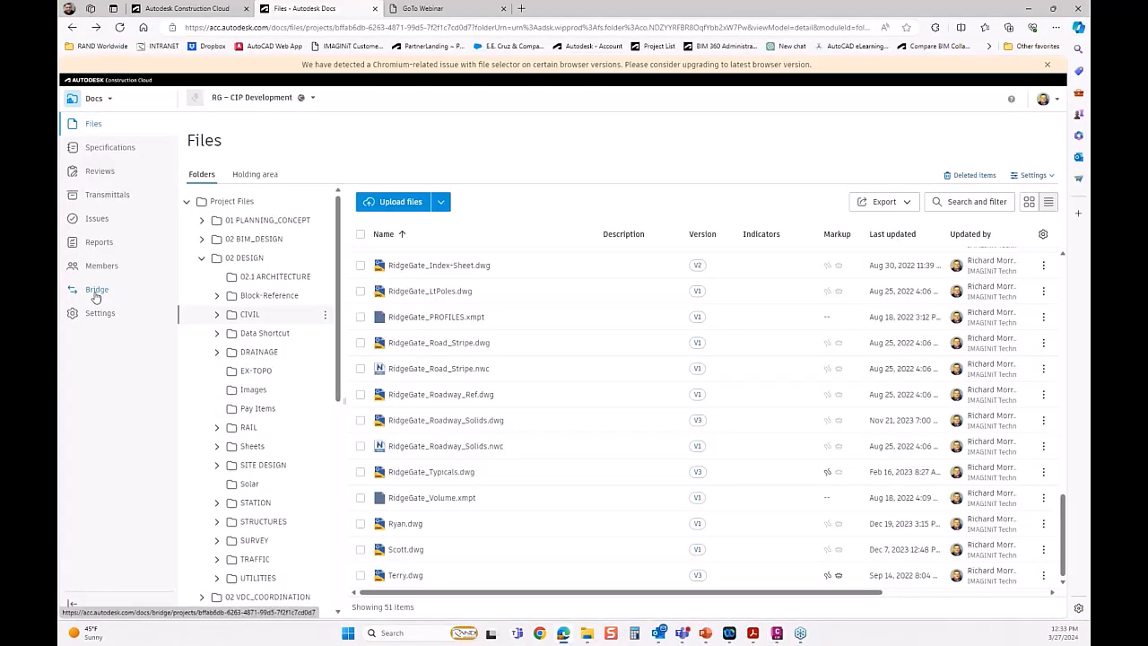
left_click(313, 98)
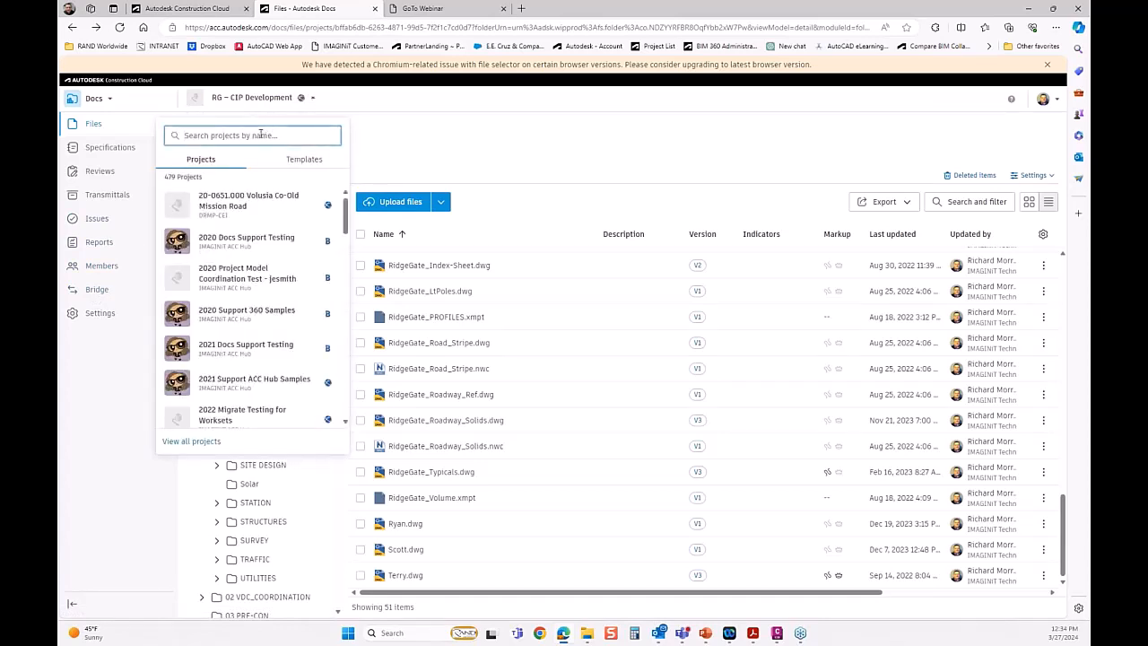
left_click(260, 135)
type("rg")
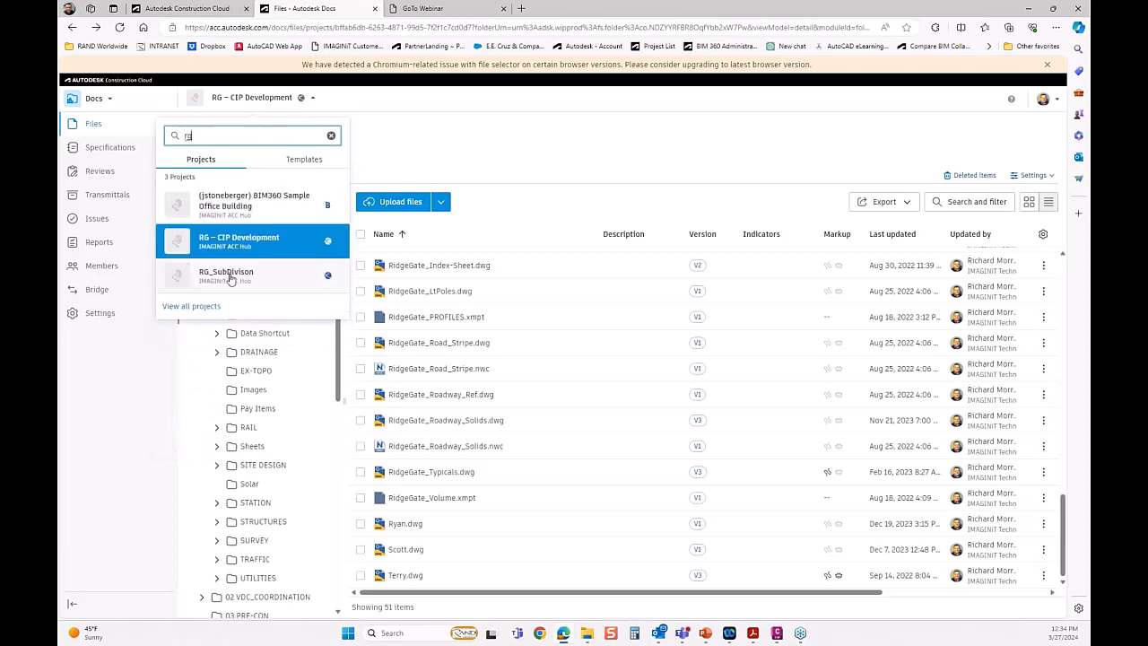
left_click(230, 277)
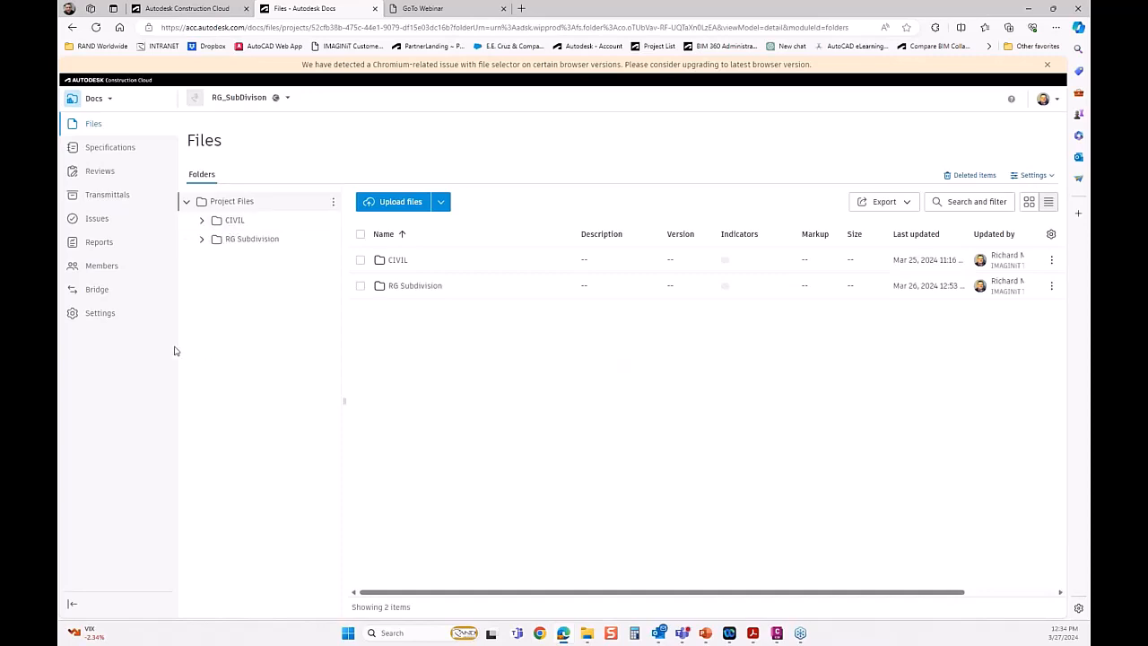
Review the Bridge page's incoming transfers and the available import options for the RG_SubDivison project.
left_click(96, 288)
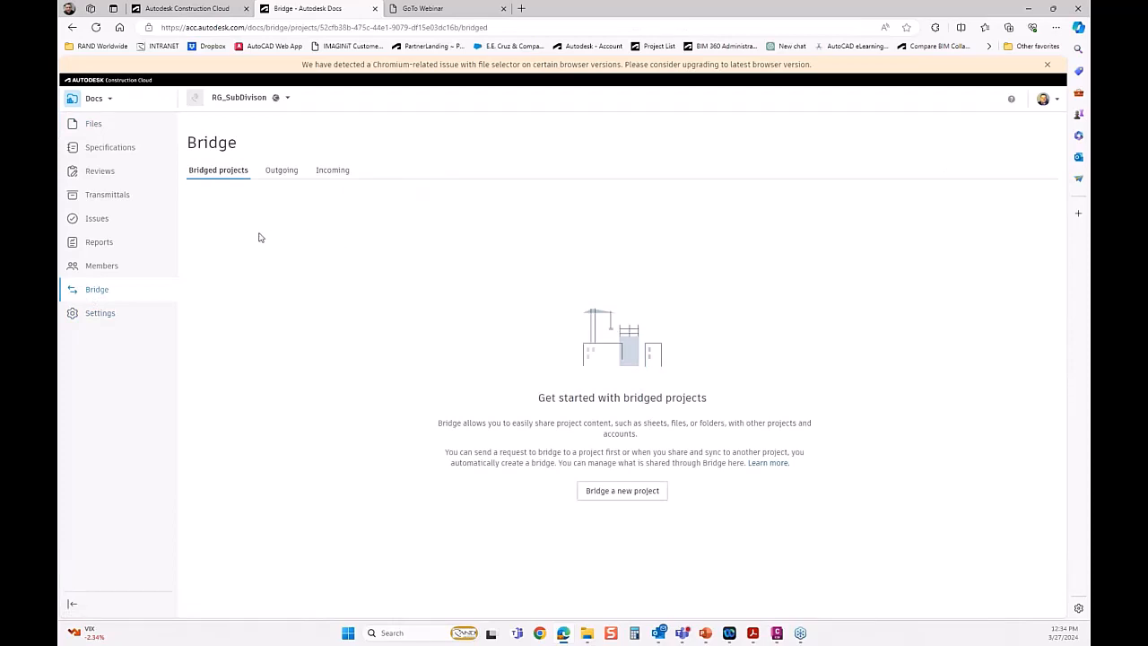
left_click(332, 171)
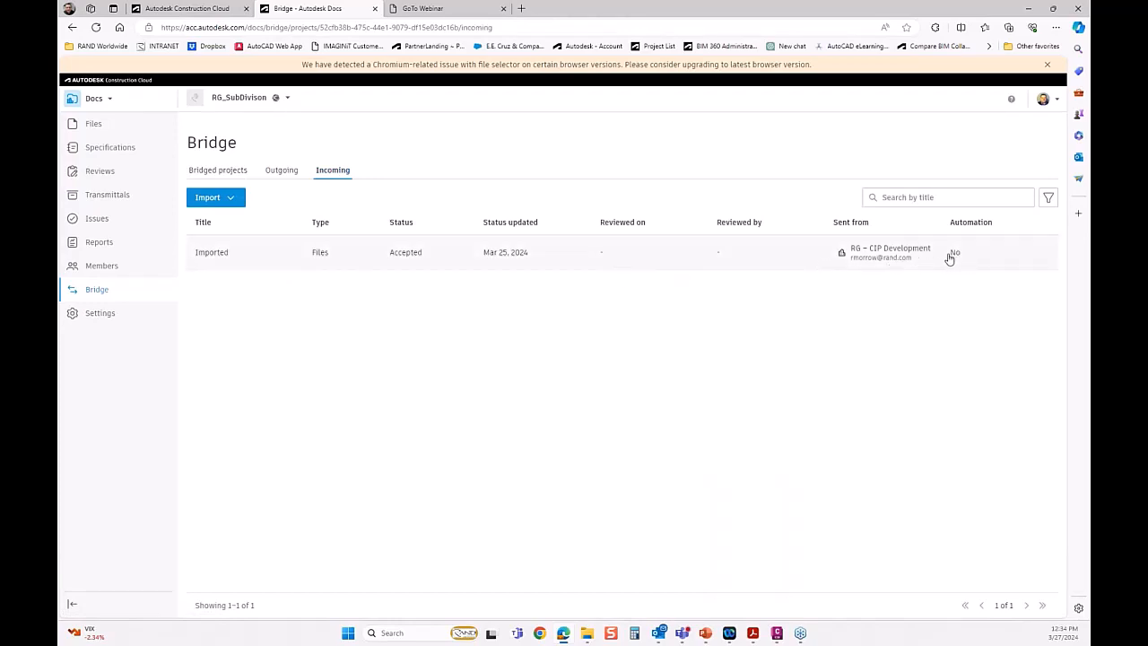
left_click(232, 199)
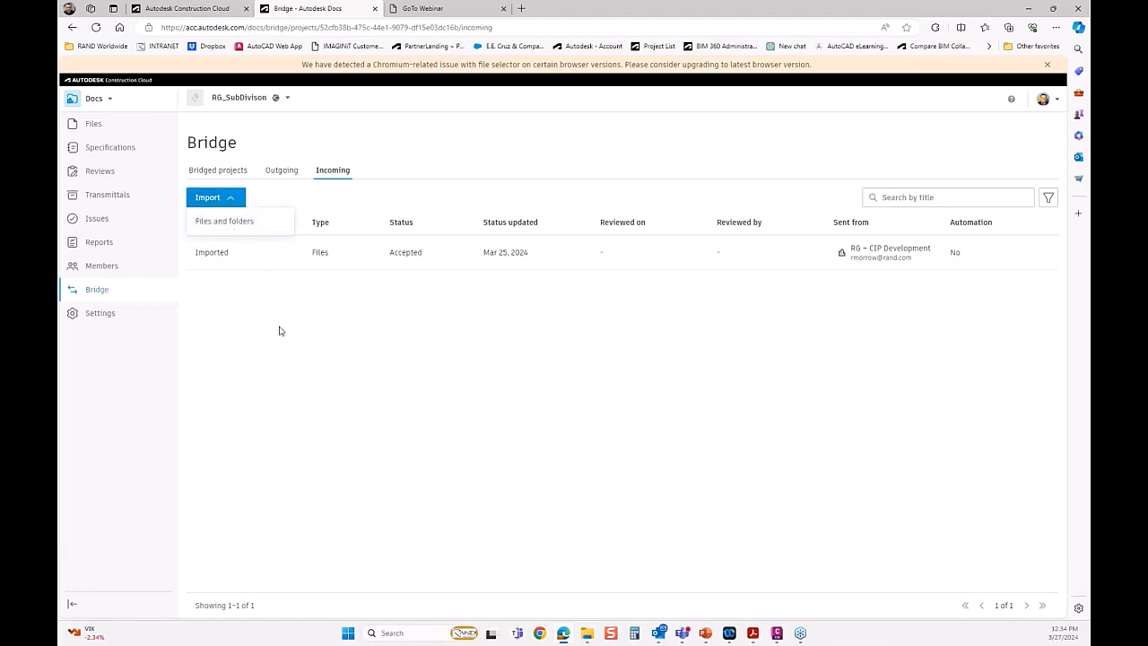
left_click(280, 327)
Start bridging a new project from the bridged projects list and search for the invitee by first name.
left_click(230, 172)
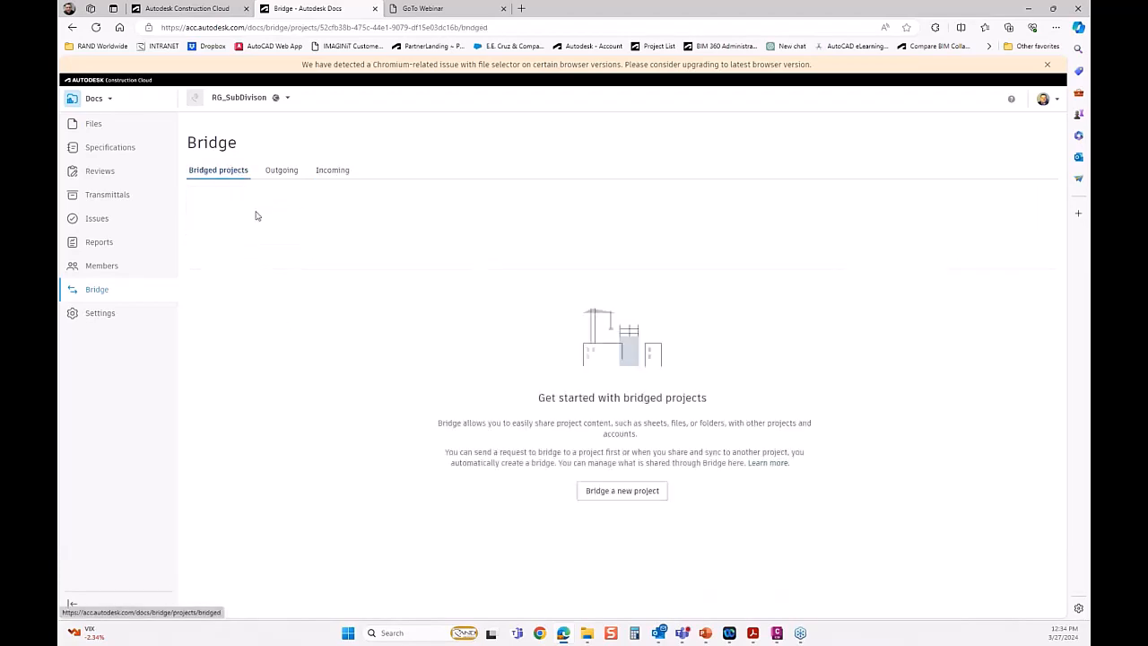
left_click(611, 499)
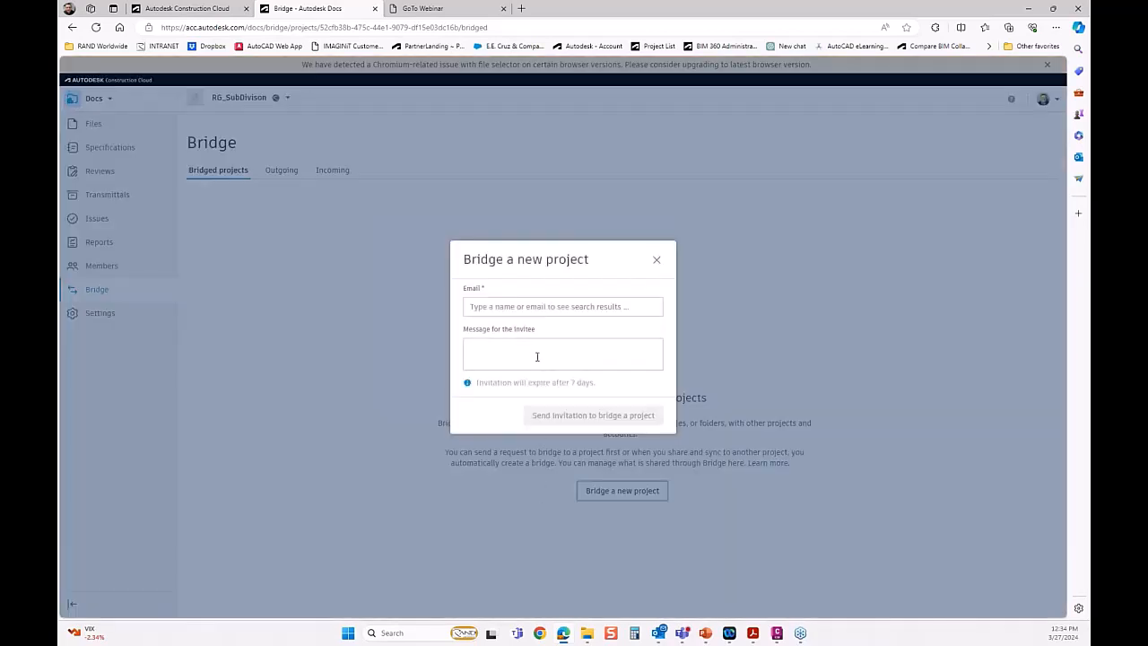
left_click(533, 307)
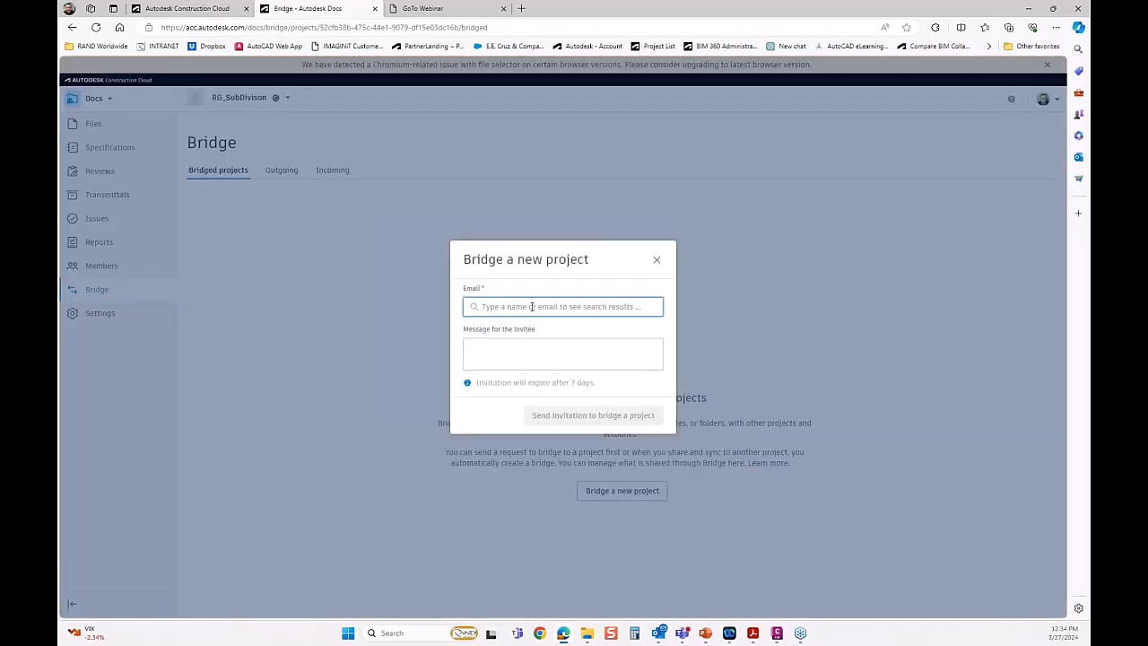
type("alan")
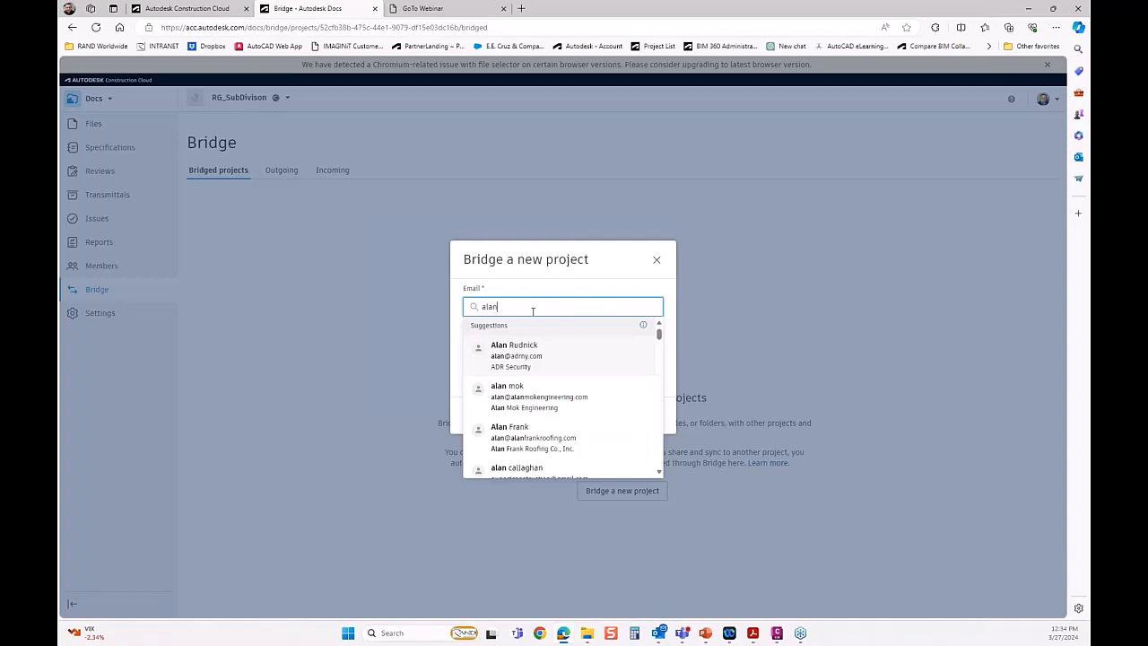
Replace the invitee search with a different first name and look through the suggested contacts.
double_click(489, 308)
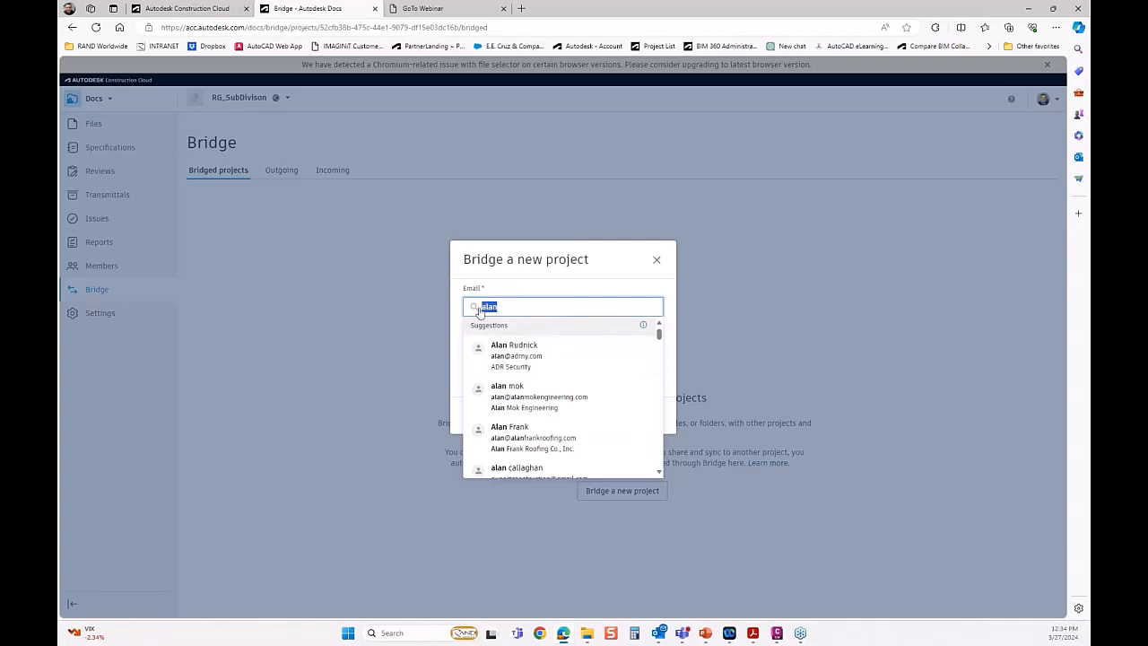
type("mat")
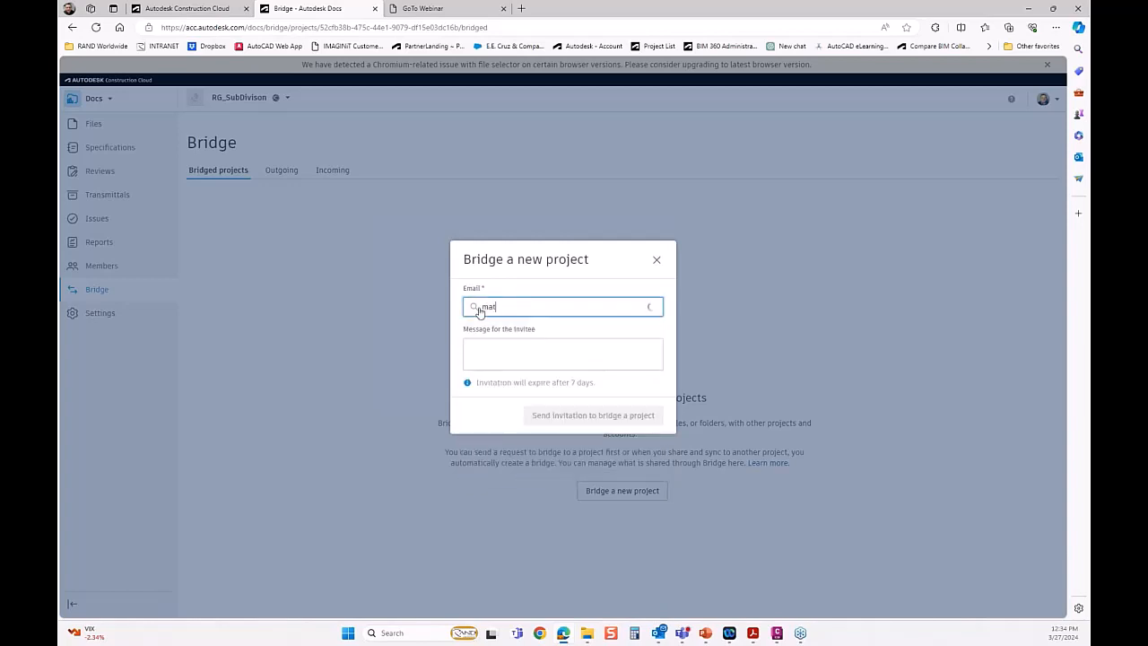
type("t")
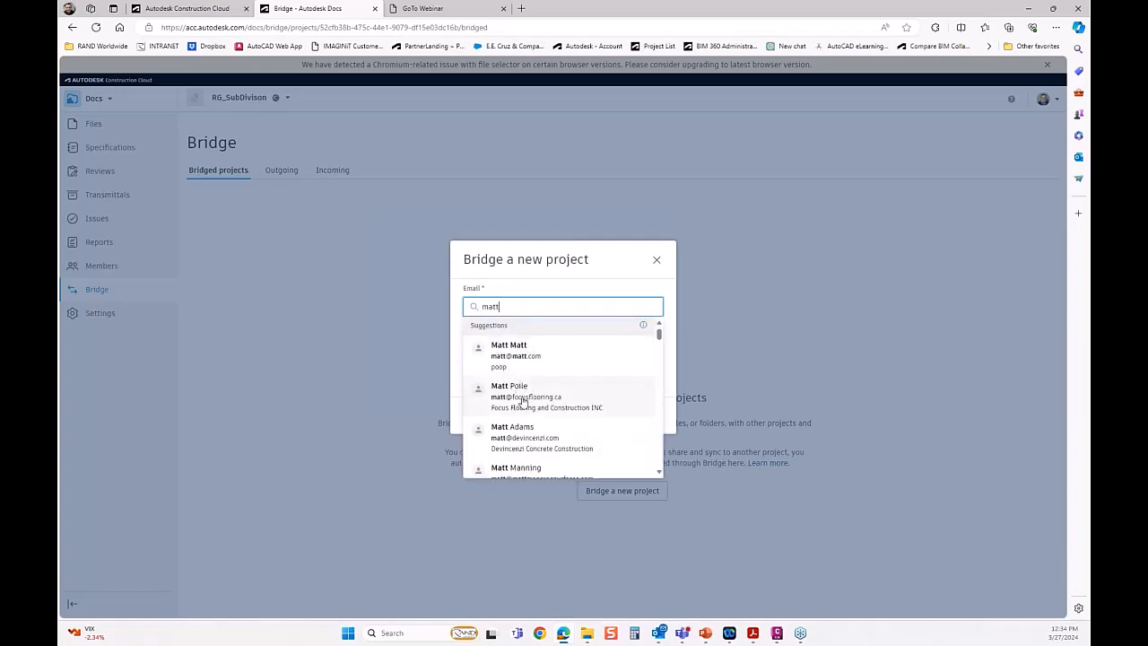
scroll(512, 399, "down", 2)
scroll(523, 401, "down", 5)
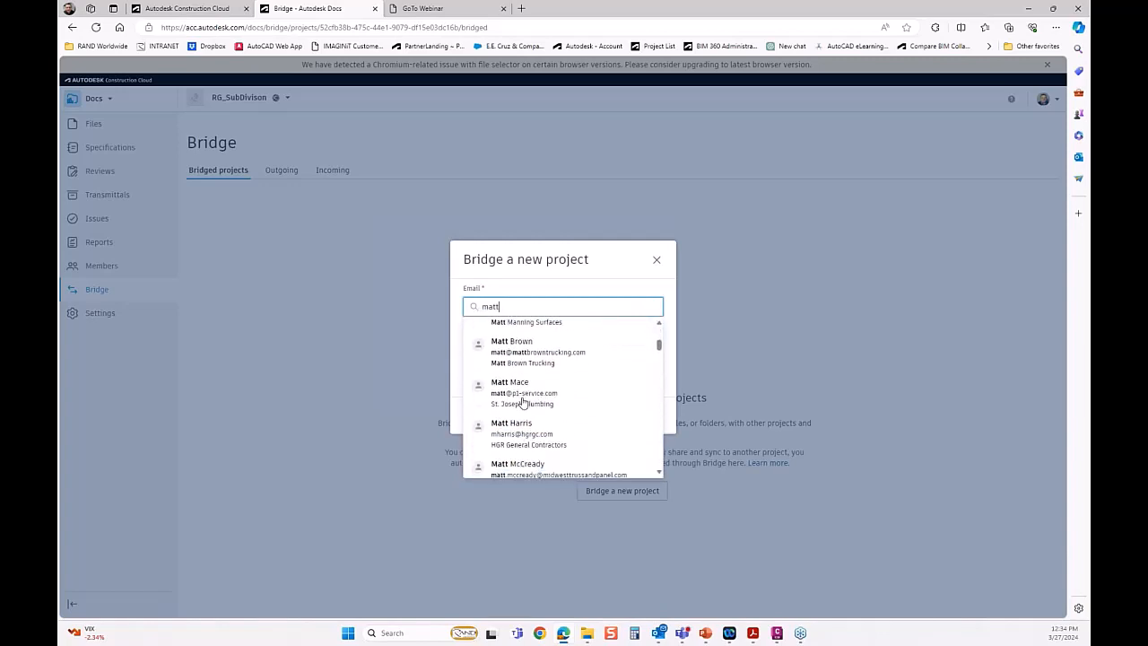
scroll(523, 401, "down", 5)
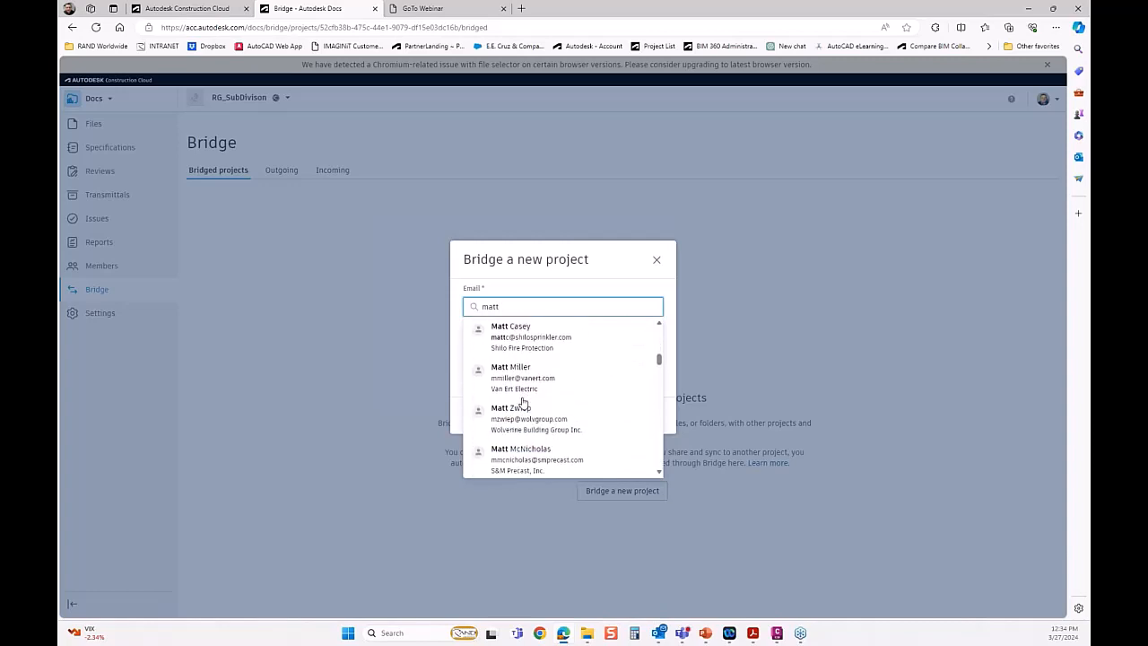
scroll(523, 401, "down", 3)
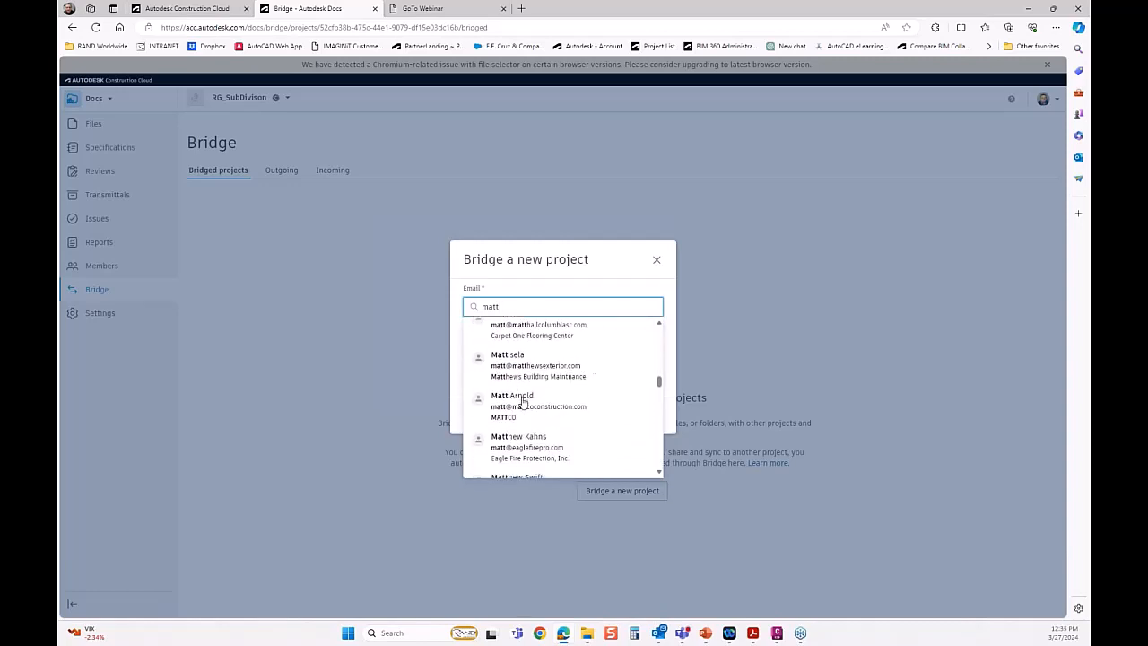
scroll(523, 401, "down", 2)
scroll(523, 401, "down", 2)
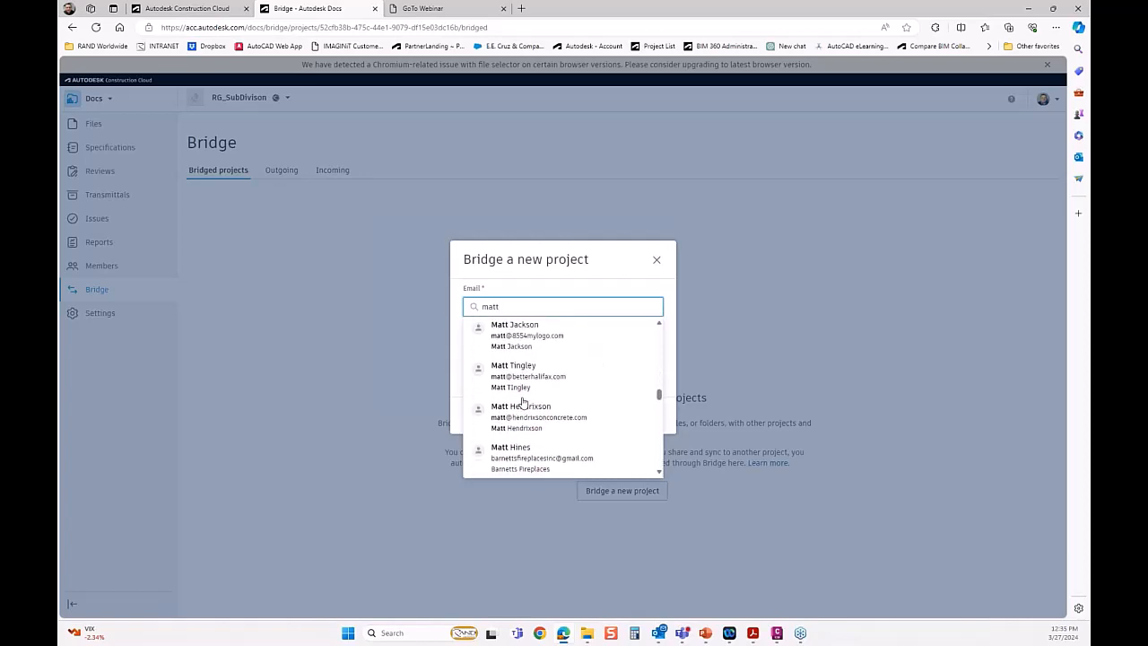
scroll(523, 401, "down", 4)
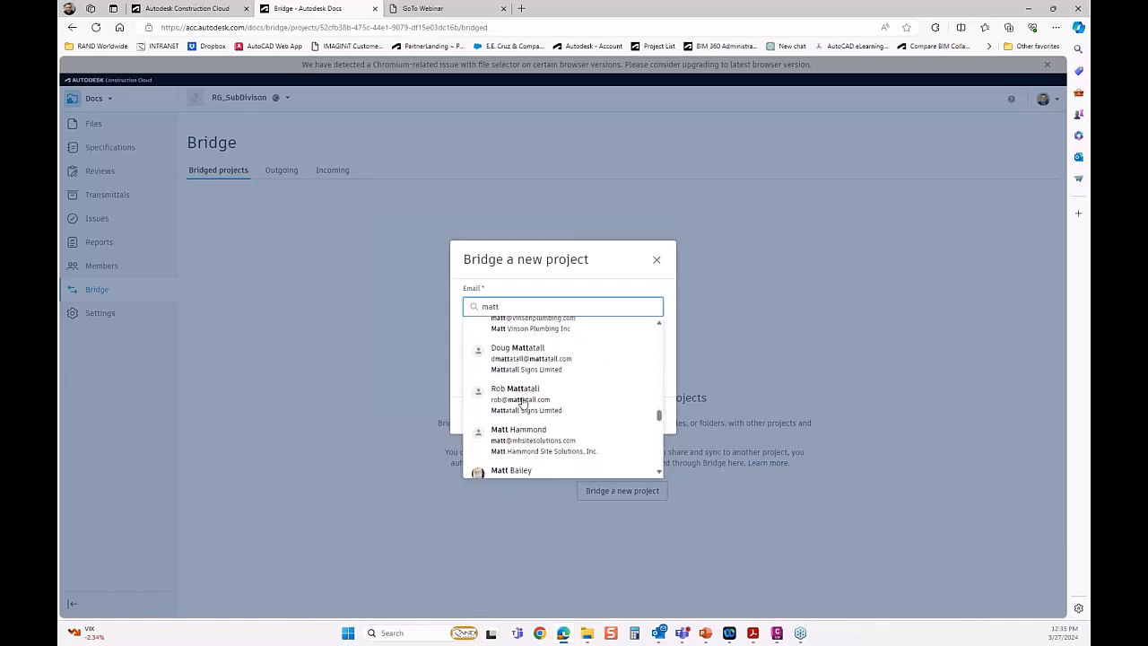
Narrow the invitee search by adding a last-name initial and look through the matching contacts.
type("m")
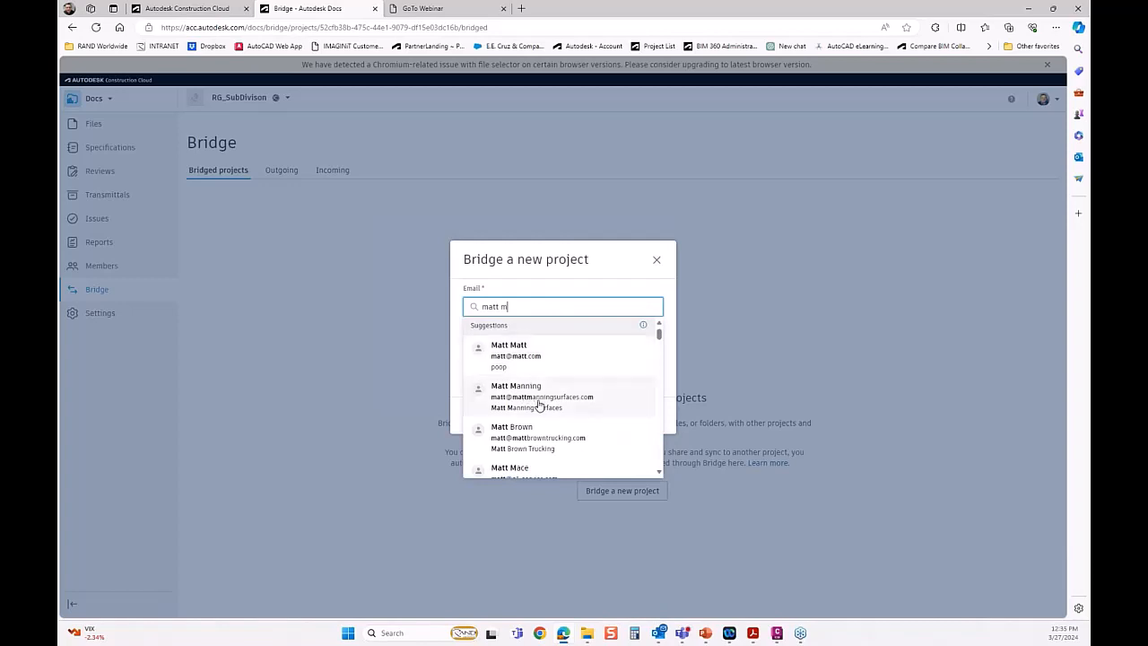
scroll(539, 405, "down", 2)
scroll(539, 406, "down", 5)
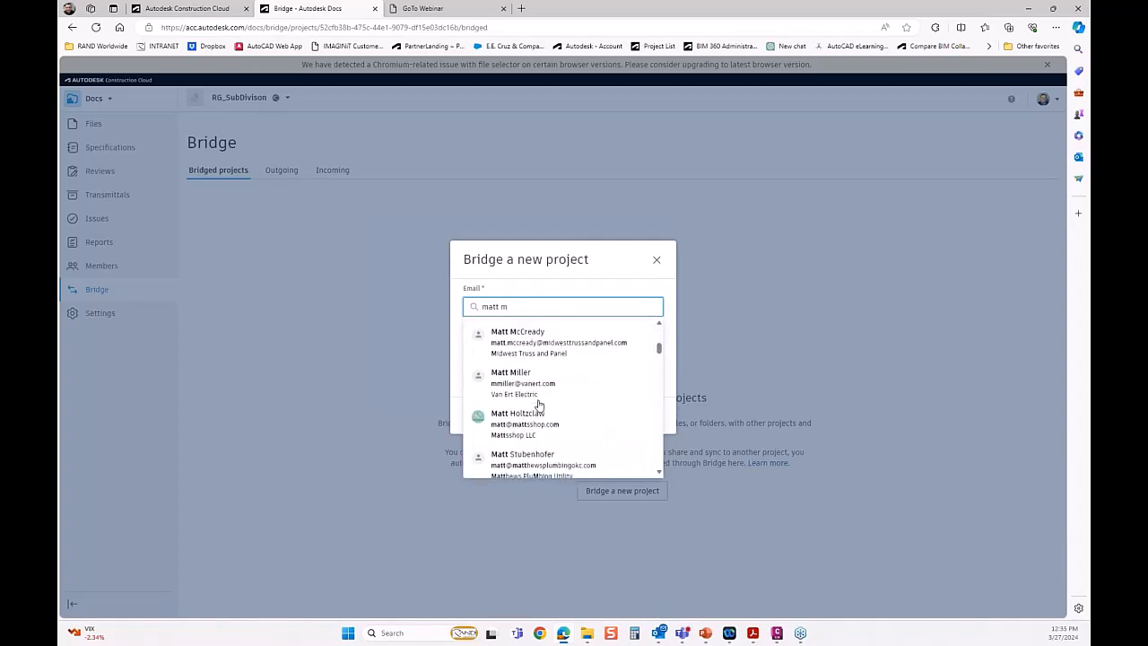
scroll(539, 406, "up", 3)
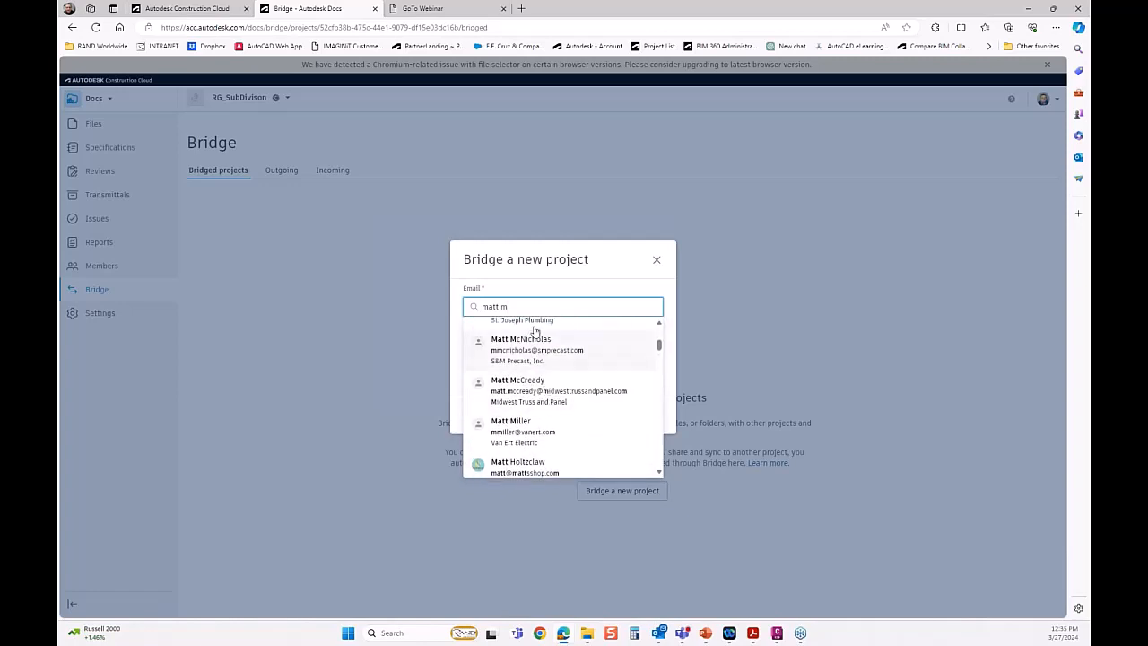
Replace the invitee search with another contact's first name and select the roofing company contact from the suggestions.
left_click_drag(528, 307, 425, 305)
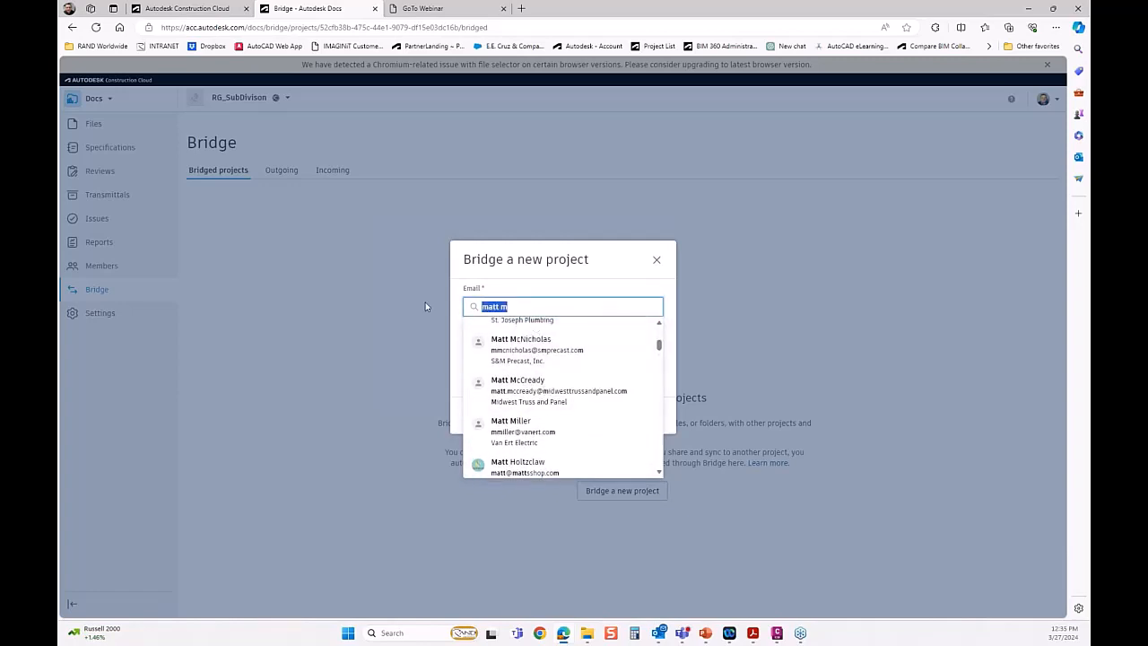
type("alan")
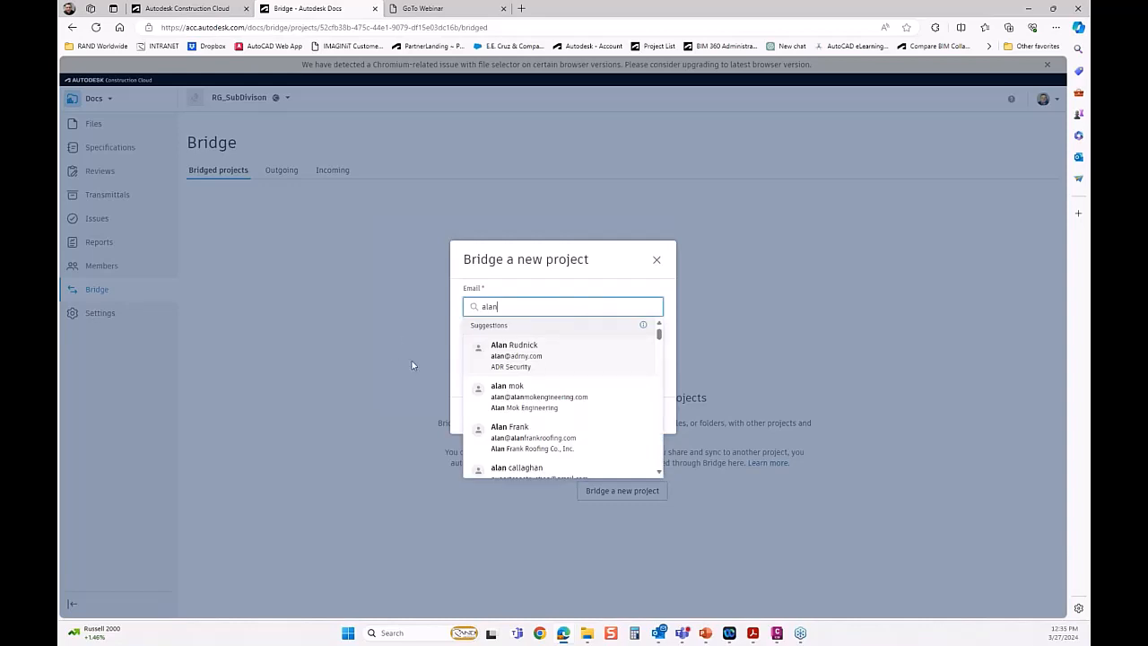
scroll(584, 397, "down", 3)
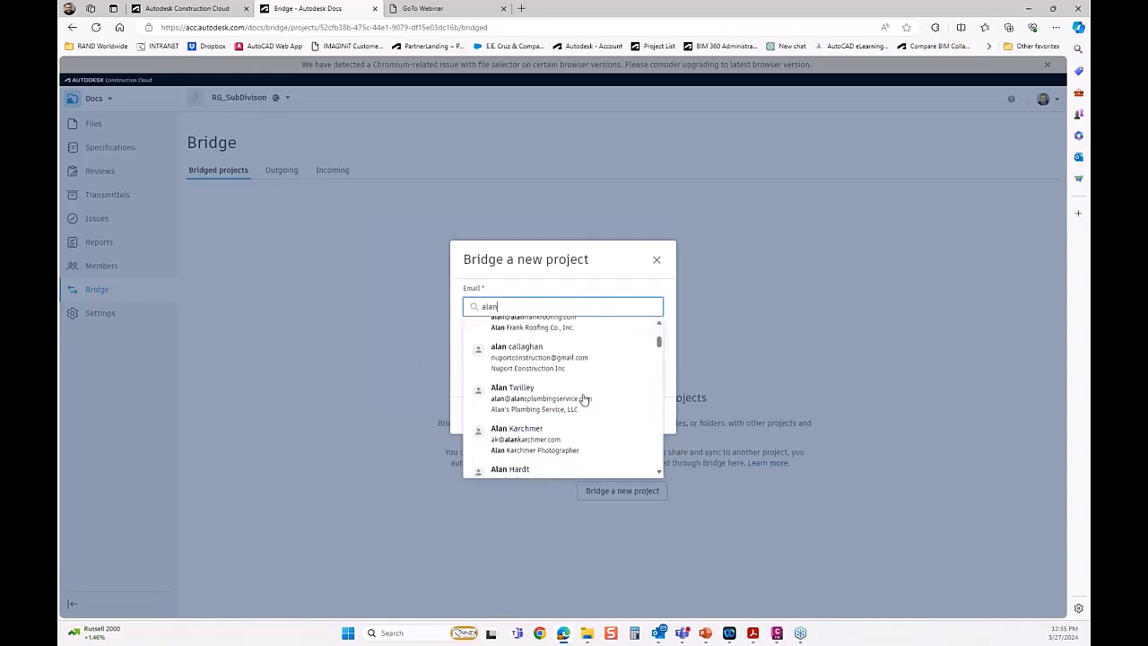
scroll(584, 398, "down", 2)
scroll(584, 398, "up", 4)
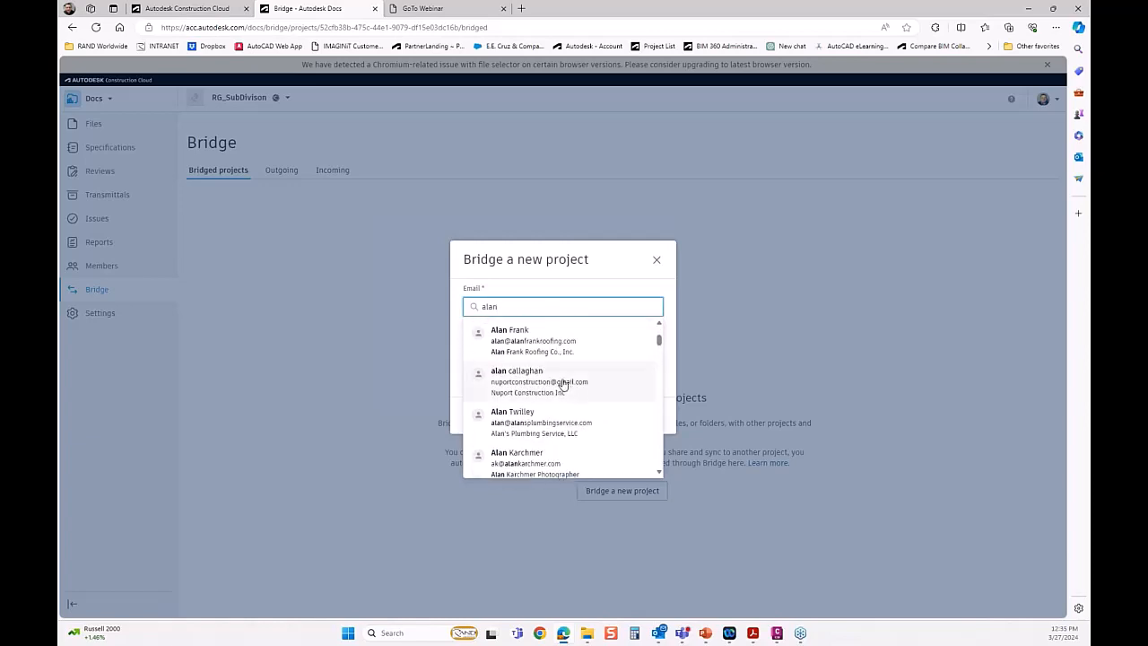
left_click(553, 338)
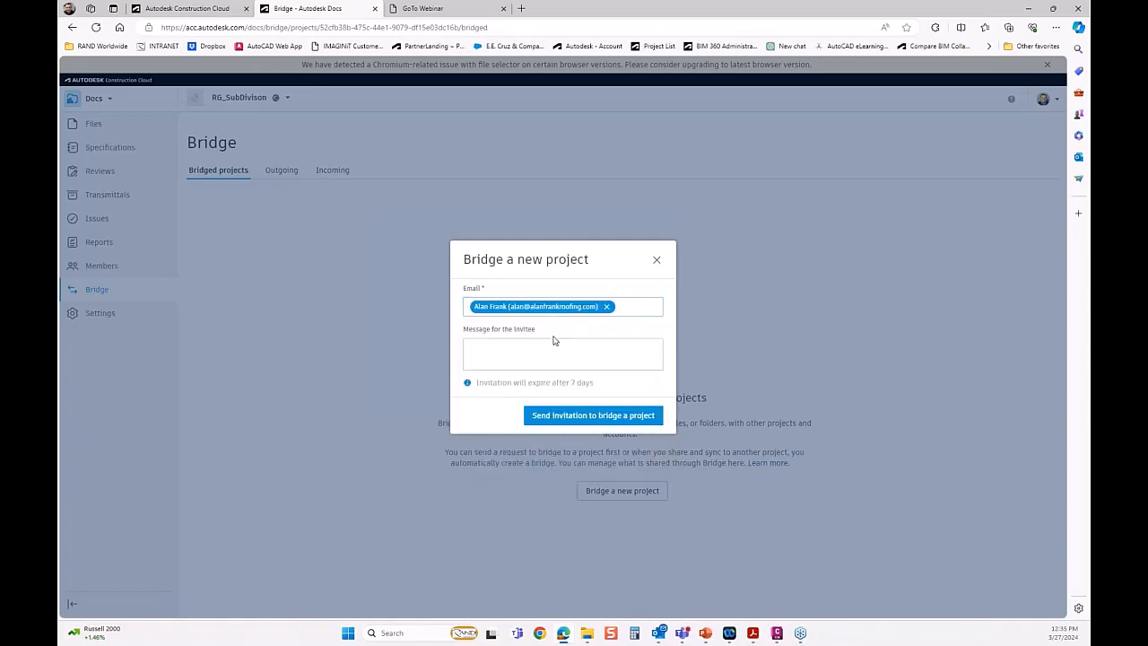
Remove the selected invitee and close the project bridging invitation without sending it.
left_click(607, 307)
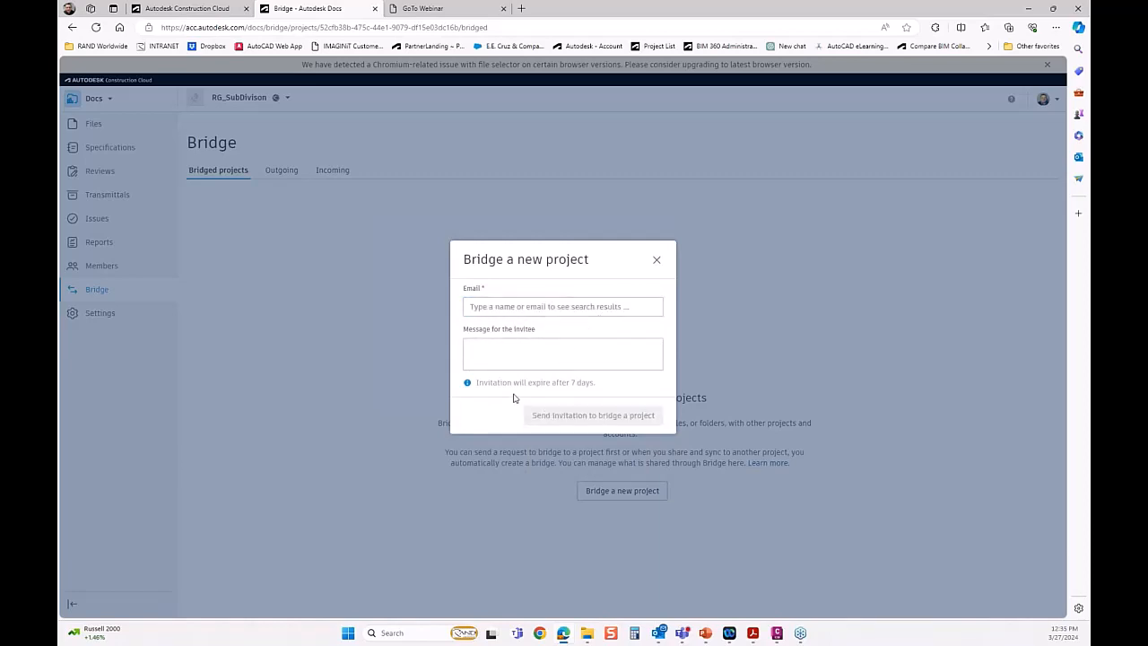
left_click(529, 306)
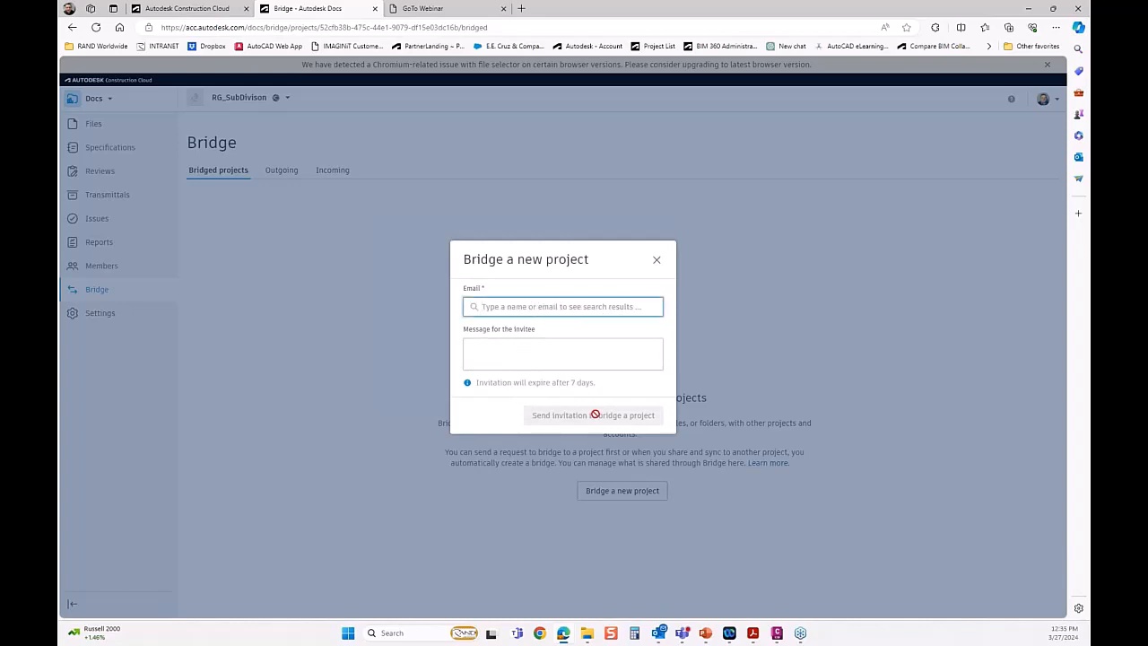
left_click(656, 261)
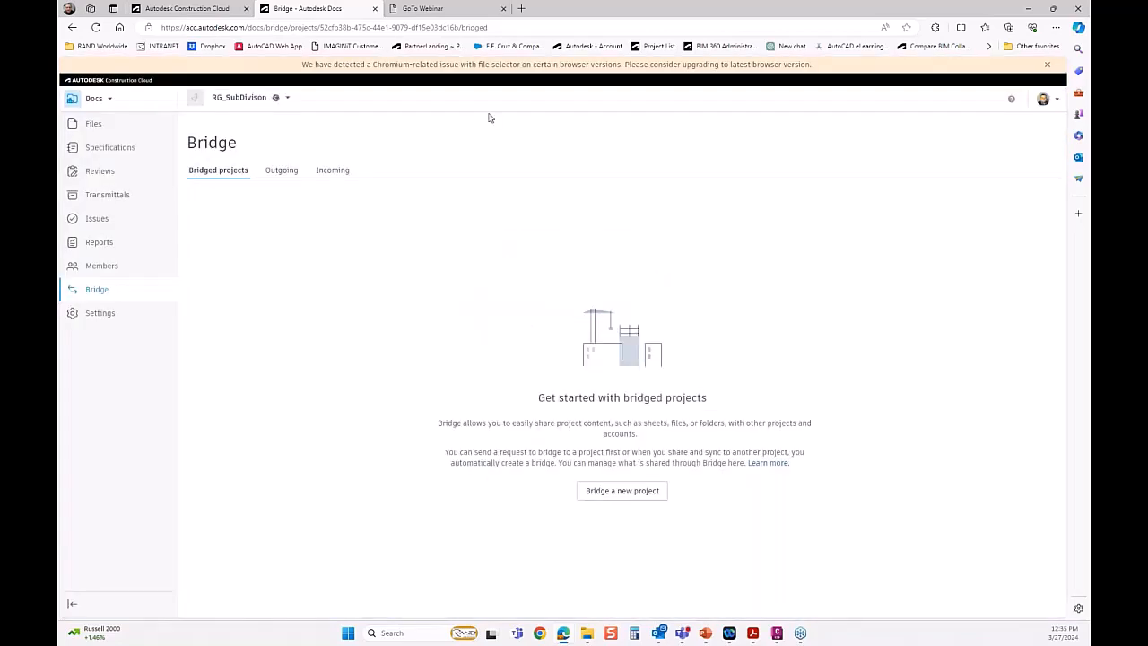
Start a files and folders import from the incoming transfers and choose RG – CIP Development as the source project.
left_click(332, 172)
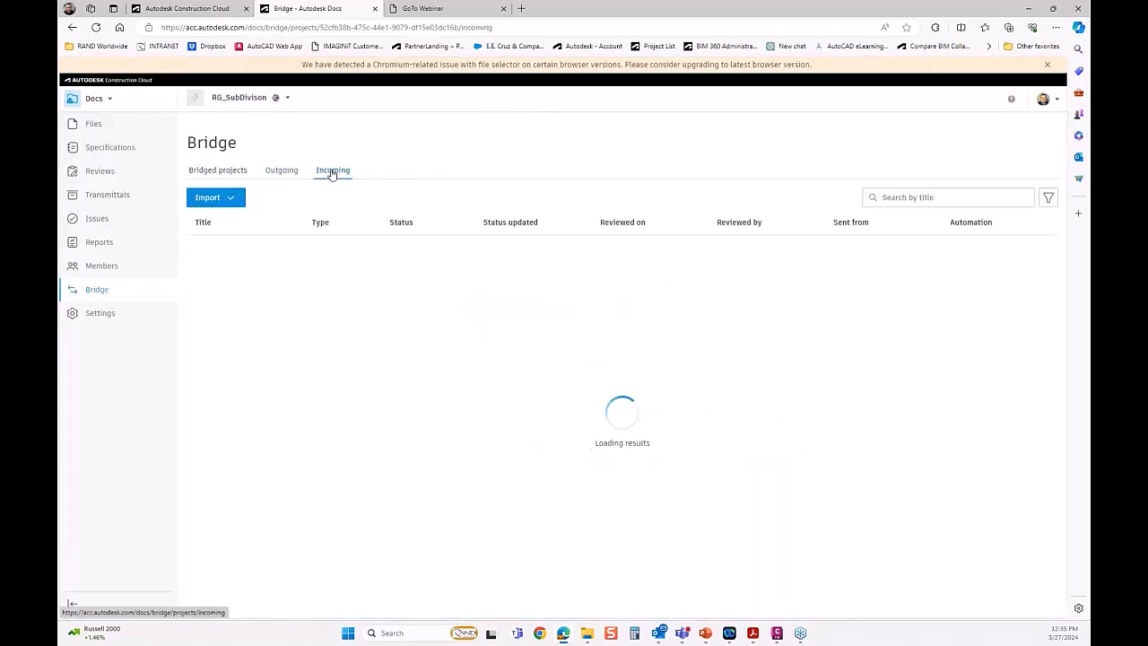
left_click(232, 201)
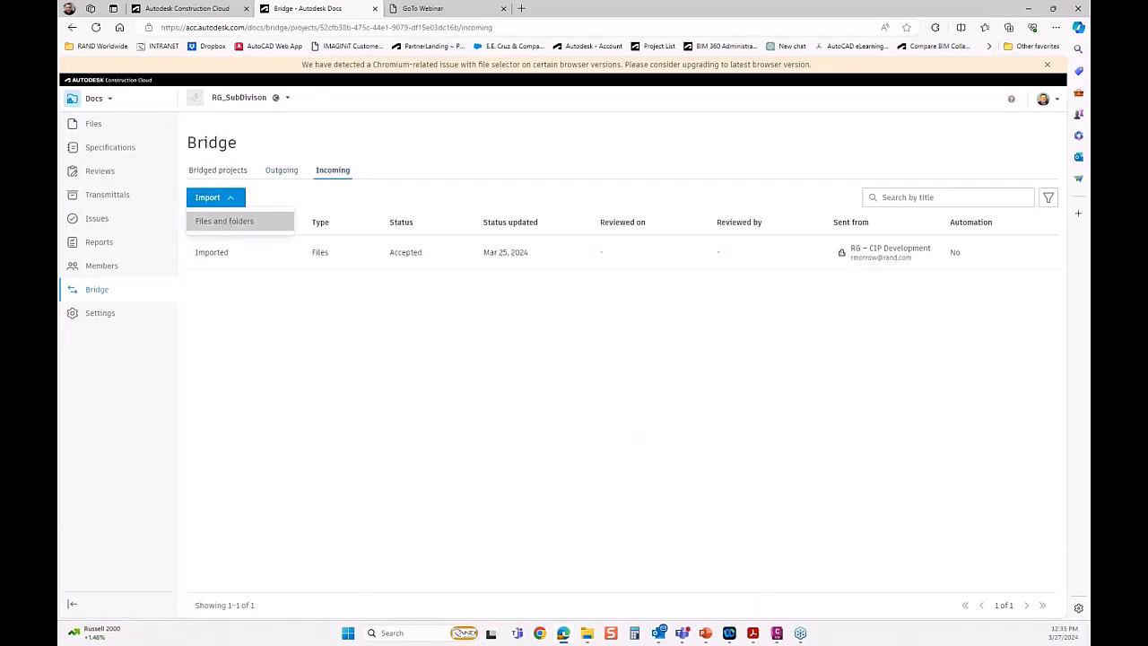
left_click(224, 221)
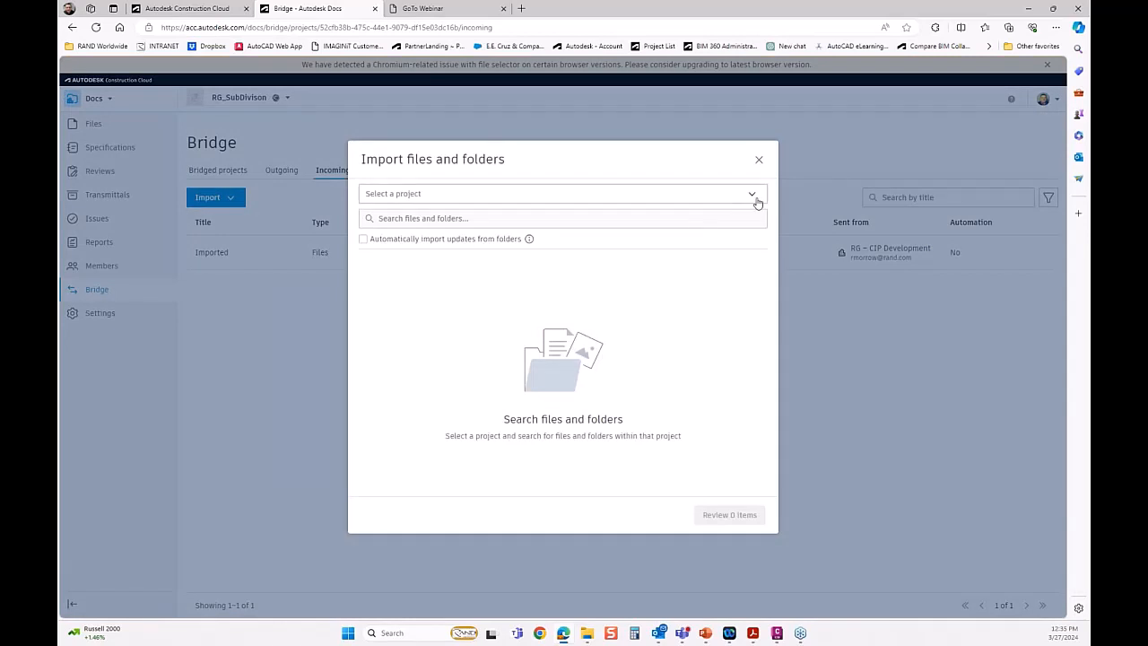
left_click(755, 198)
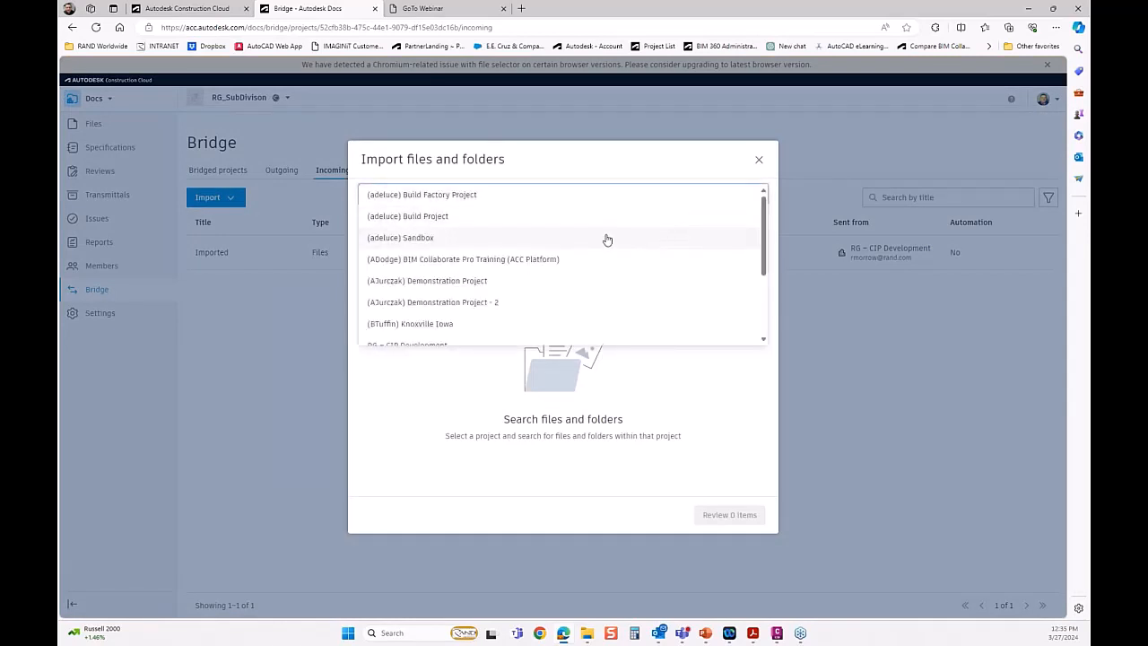
scroll(481, 264, "down", 2)
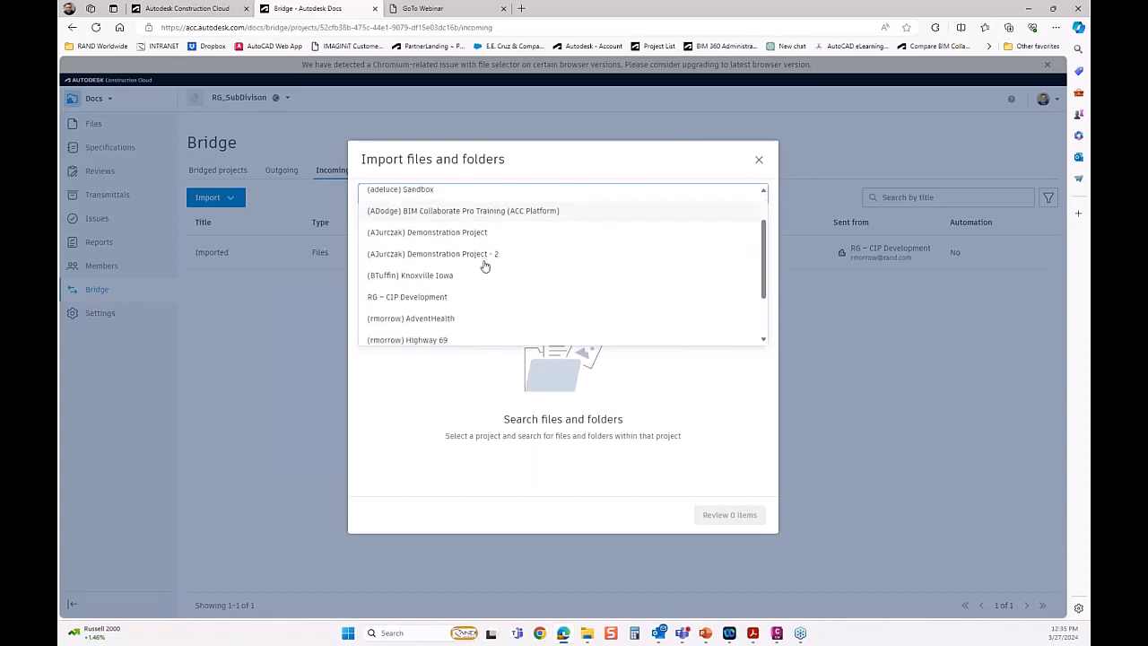
left_click(412, 296)
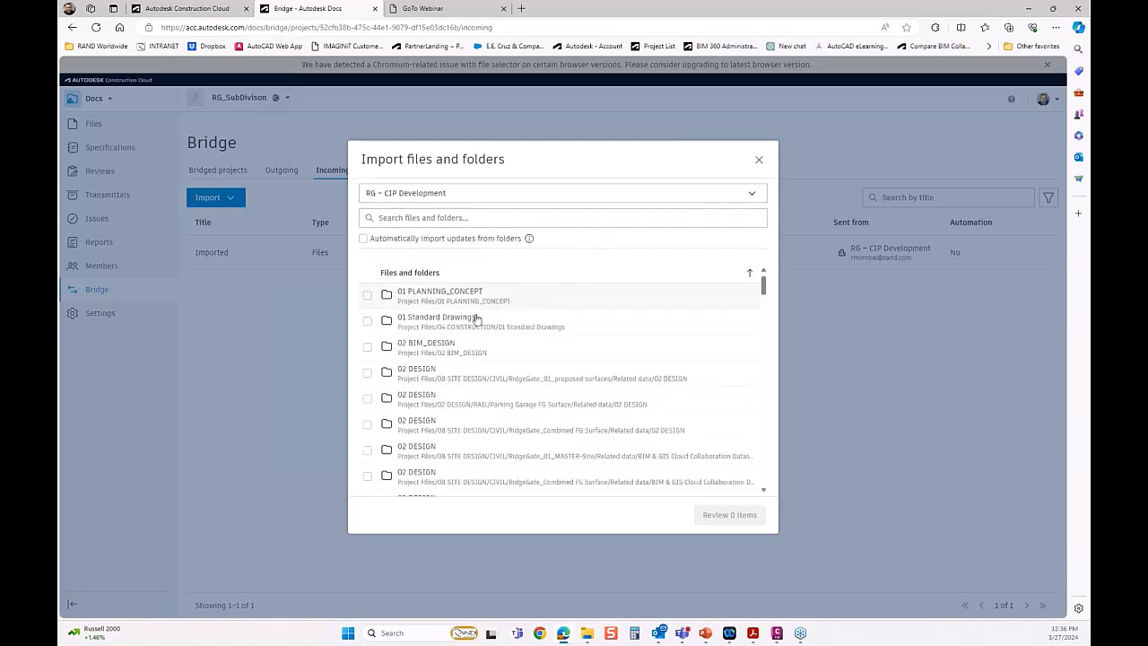
Select the Project Files/02 DESIGN/CIVIL folder for import, clear that selection and cancel the import.
scroll(451, 407, "down", 5)
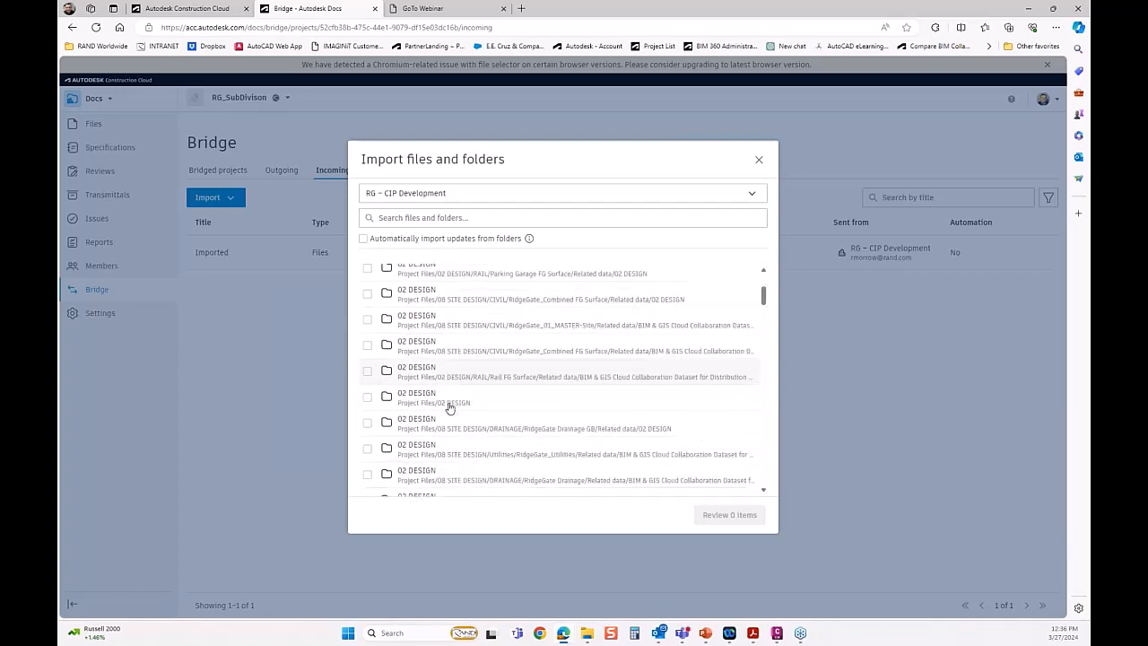
scroll(450, 407, "down", 10)
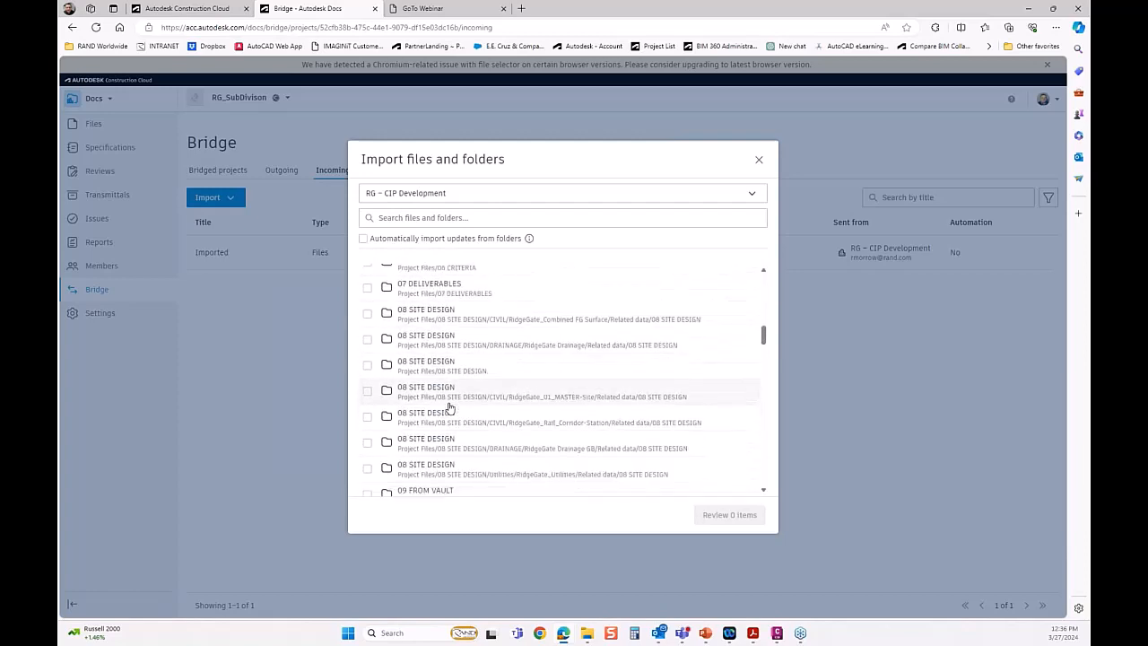
scroll(451, 407, "down", 10)
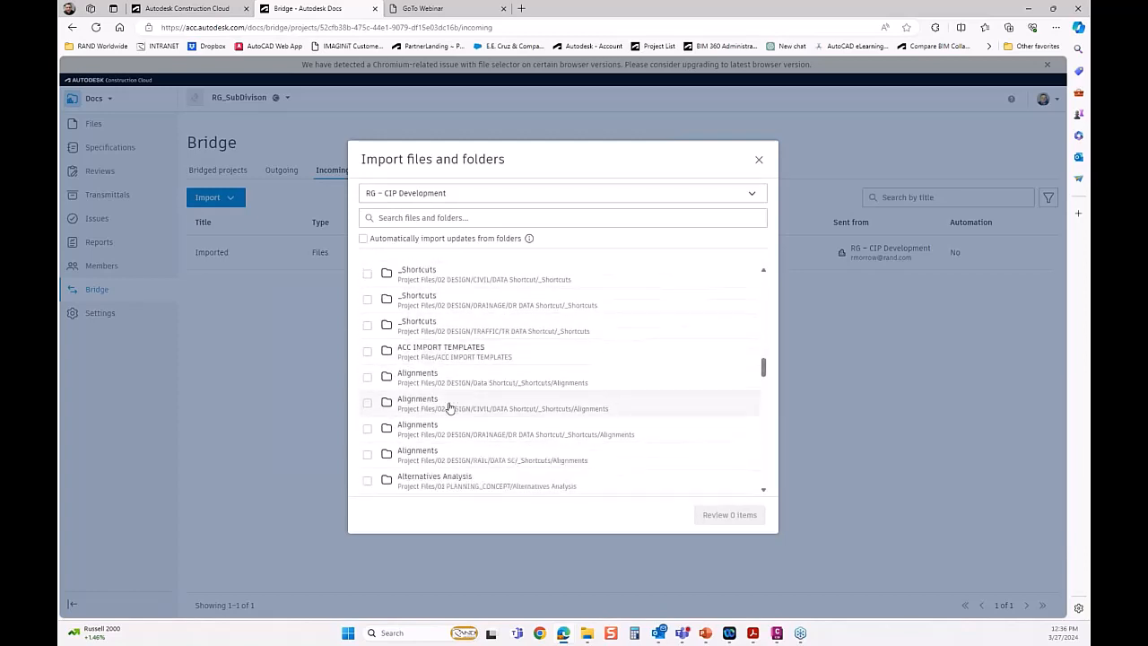
scroll(450, 407, "down", 10)
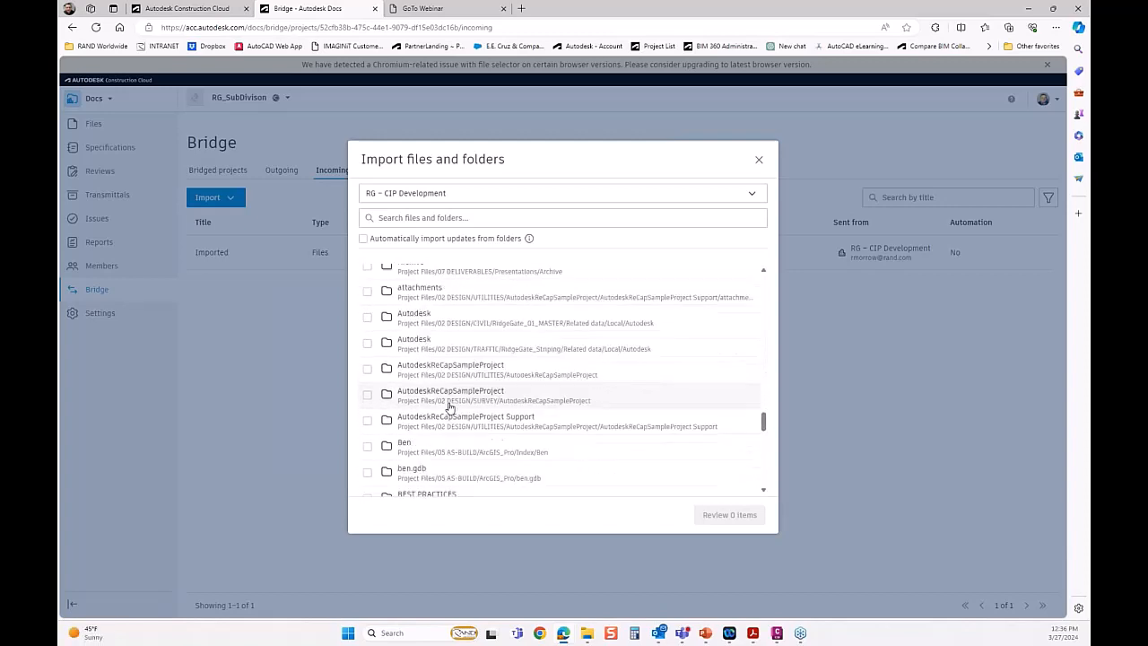
scroll(450, 407, "down", 5)
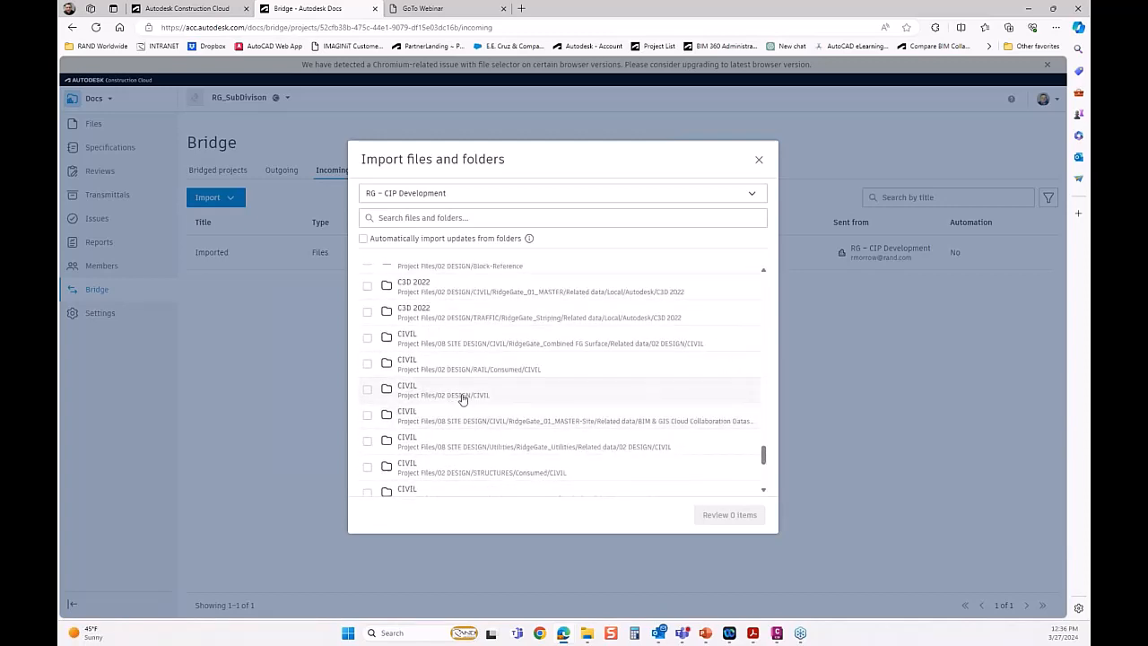
left_click(367, 389)
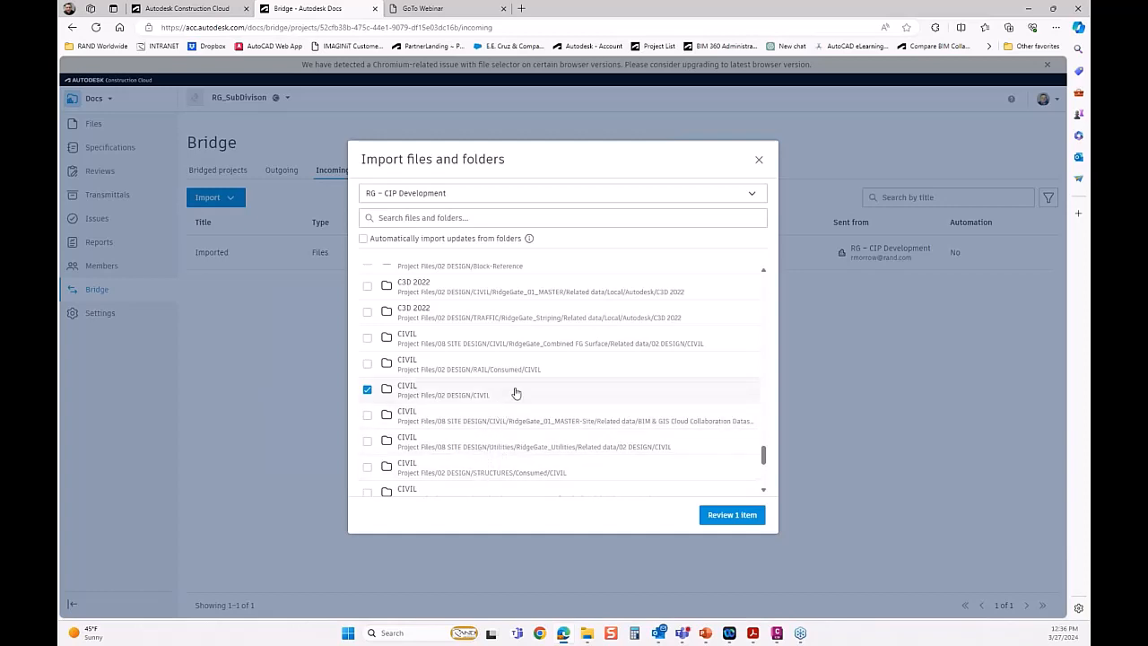
left_click(368, 389)
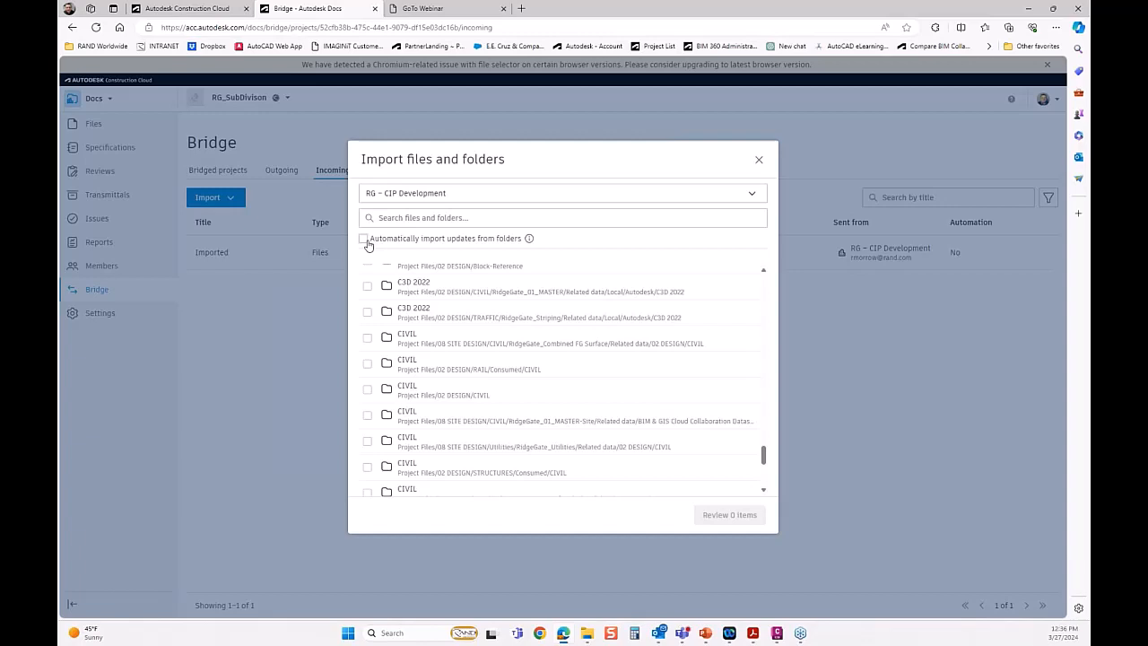
left_click(756, 158)
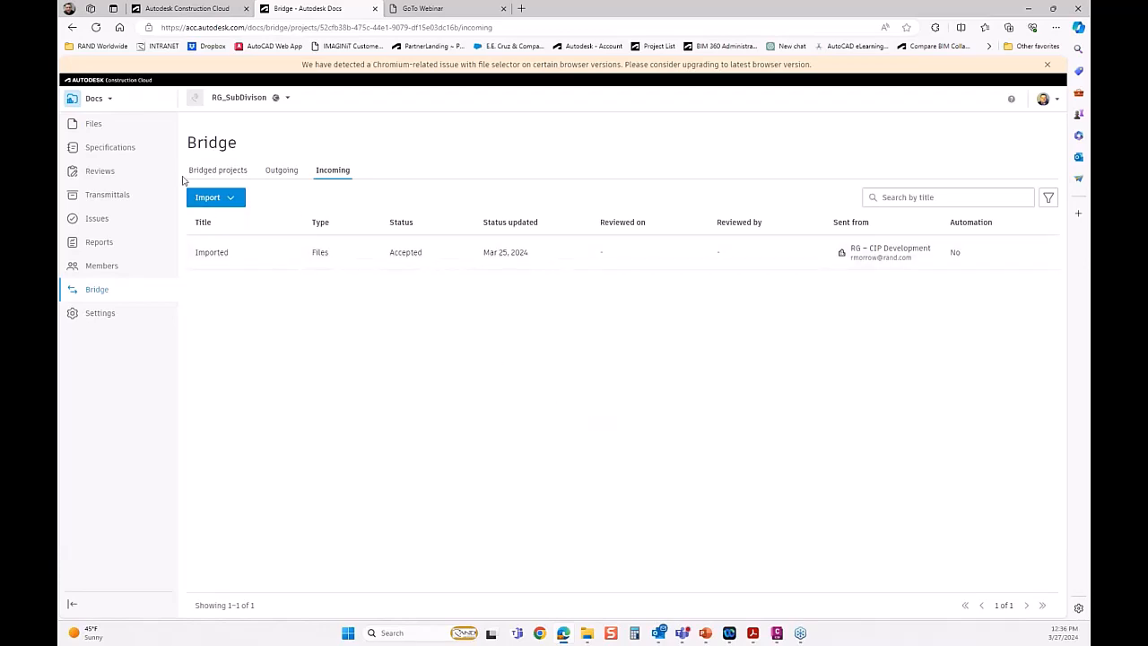
Examine the subfolders and files of the CIVIL folder in the RG_SubDivison project files.
left_click(90, 125)
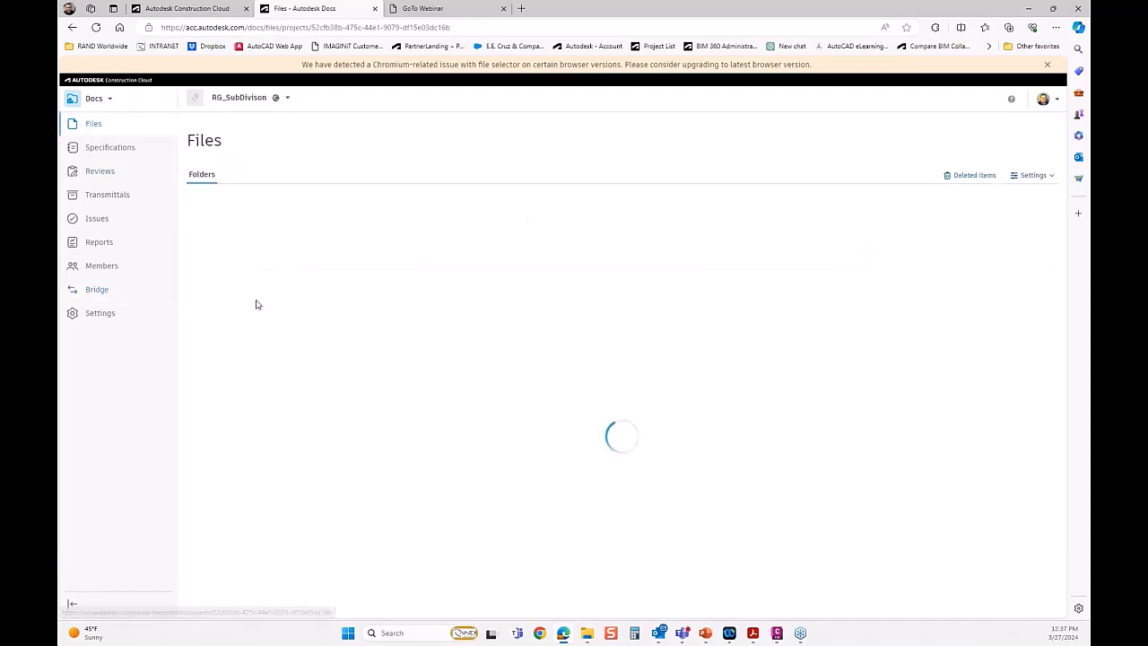
left_click(232, 223)
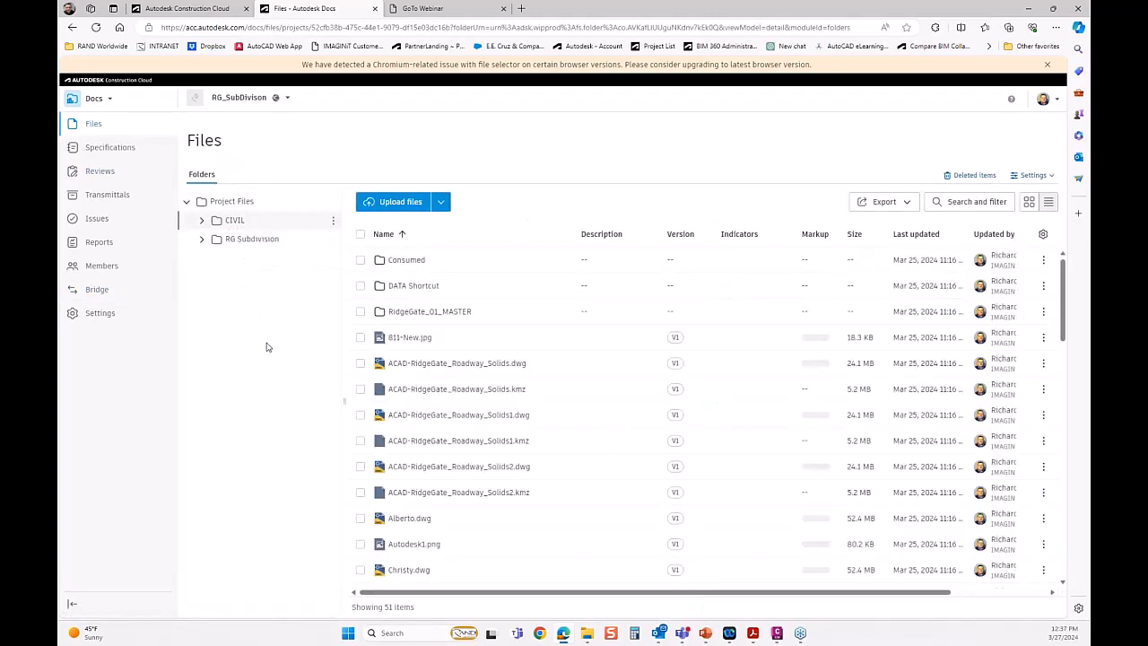
left_click(202, 221)
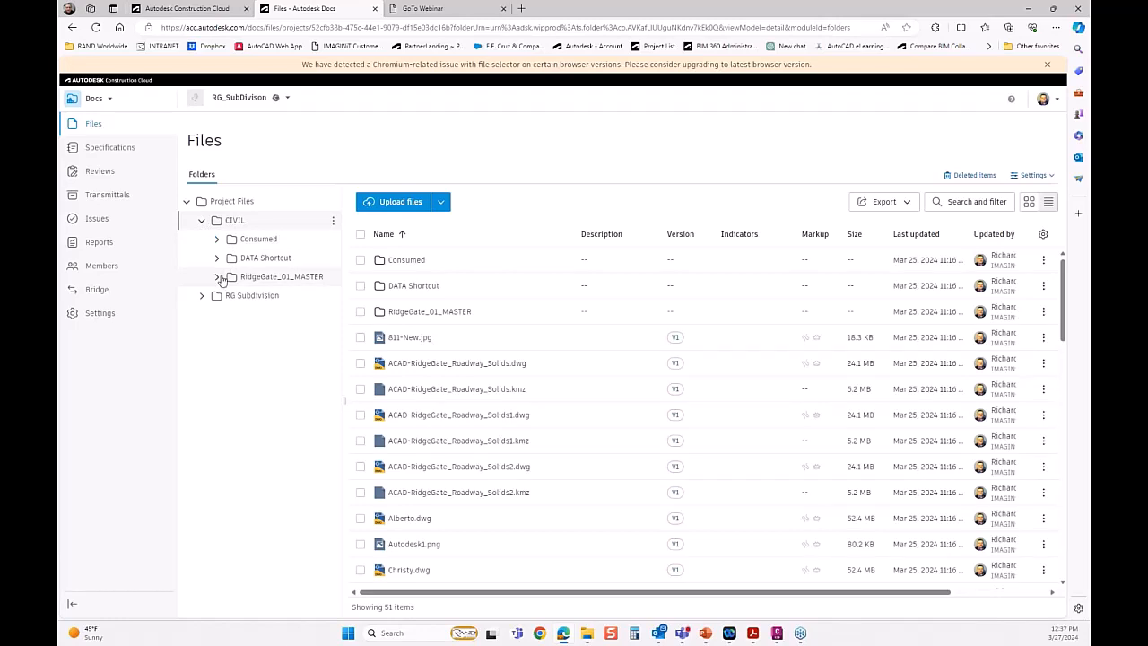
scroll(574, 390, "down", 2)
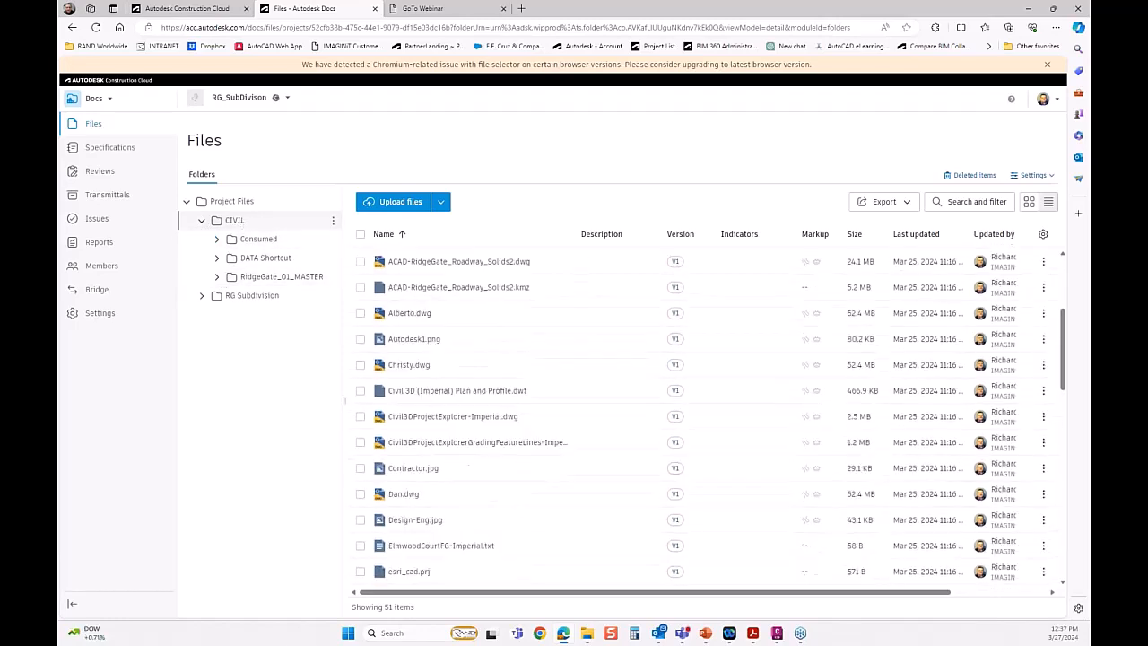
scroll(709, 418, "down", 5)
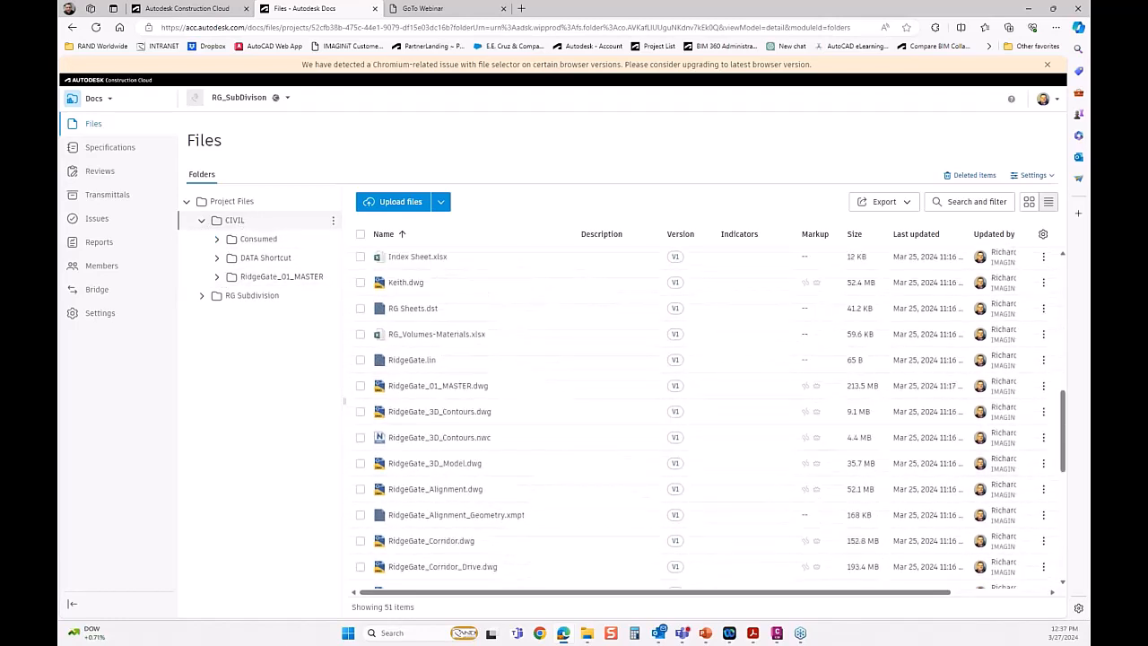
scroll(523, 423, "up", 1)
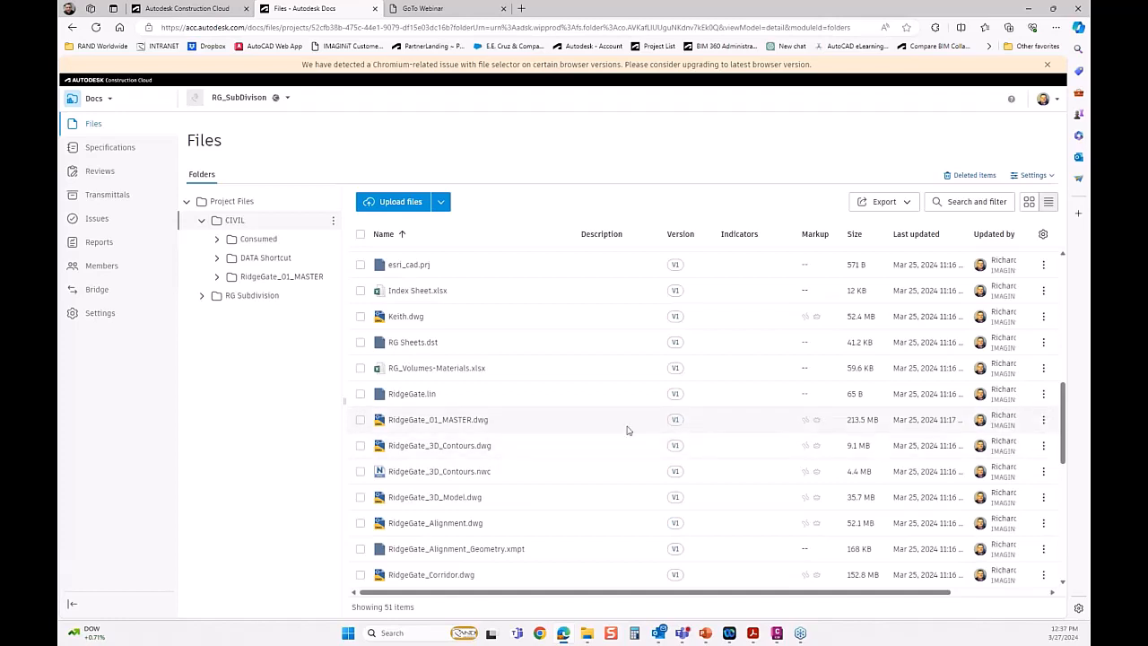
scroll(448, 424, "down", 5)
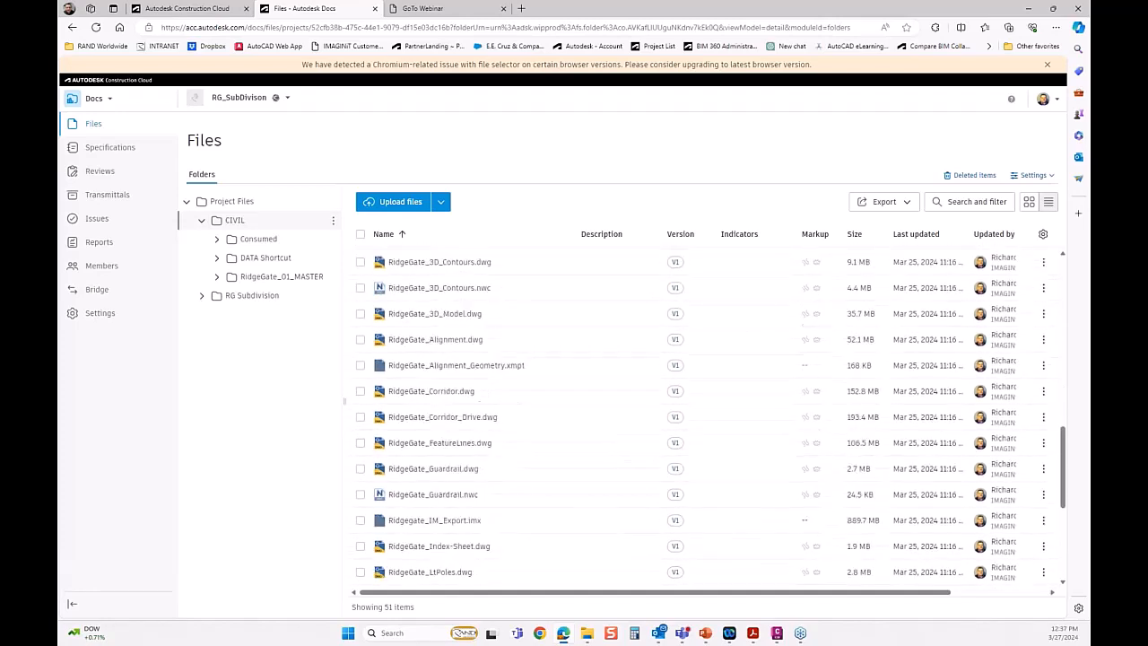
scroll(447, 424, "up", 3)
scroll(448, 424, "up", 8)
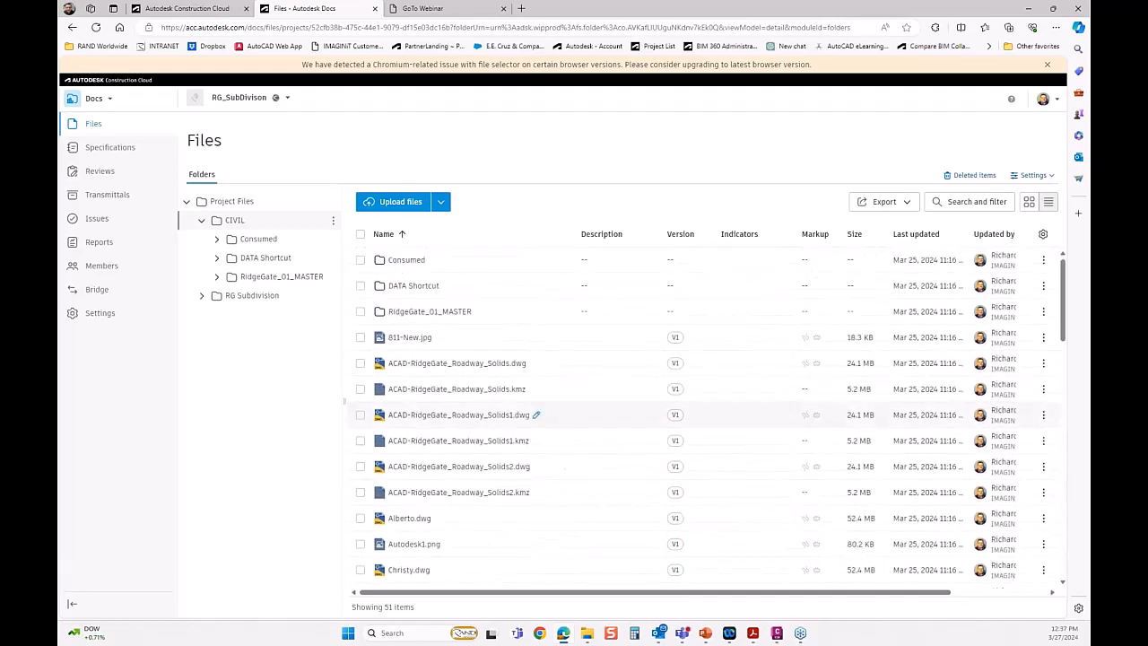
scroll(426, 412, "down", 2)
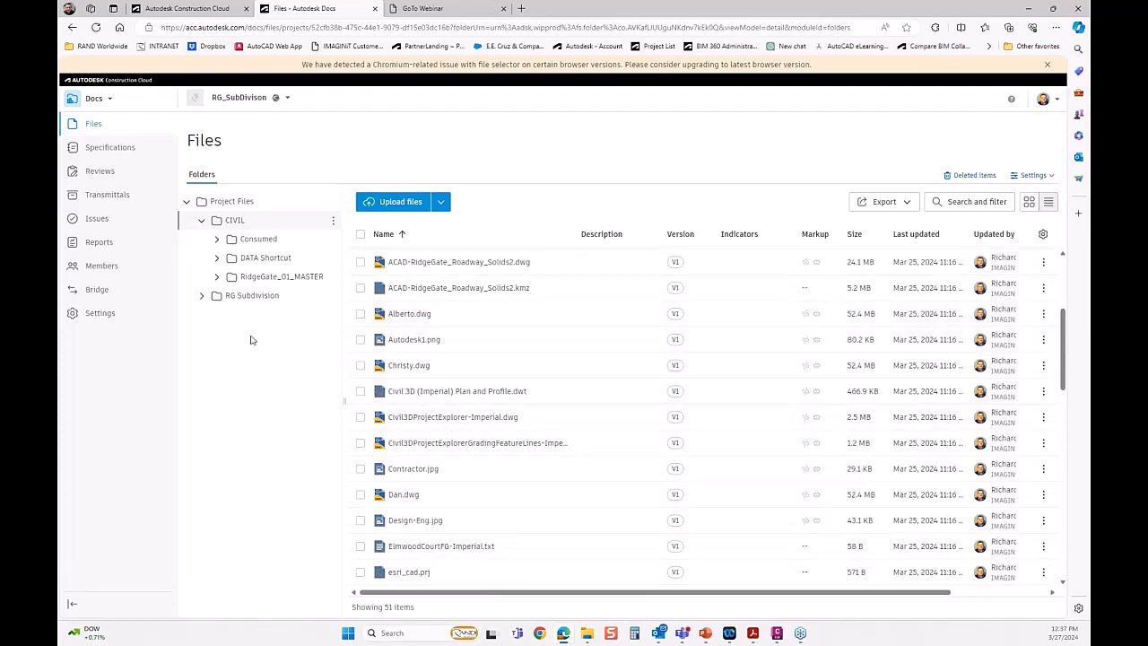
Expand the RG Subdivision folder and view the drawings in its Design folder.
left_click(204, 297)
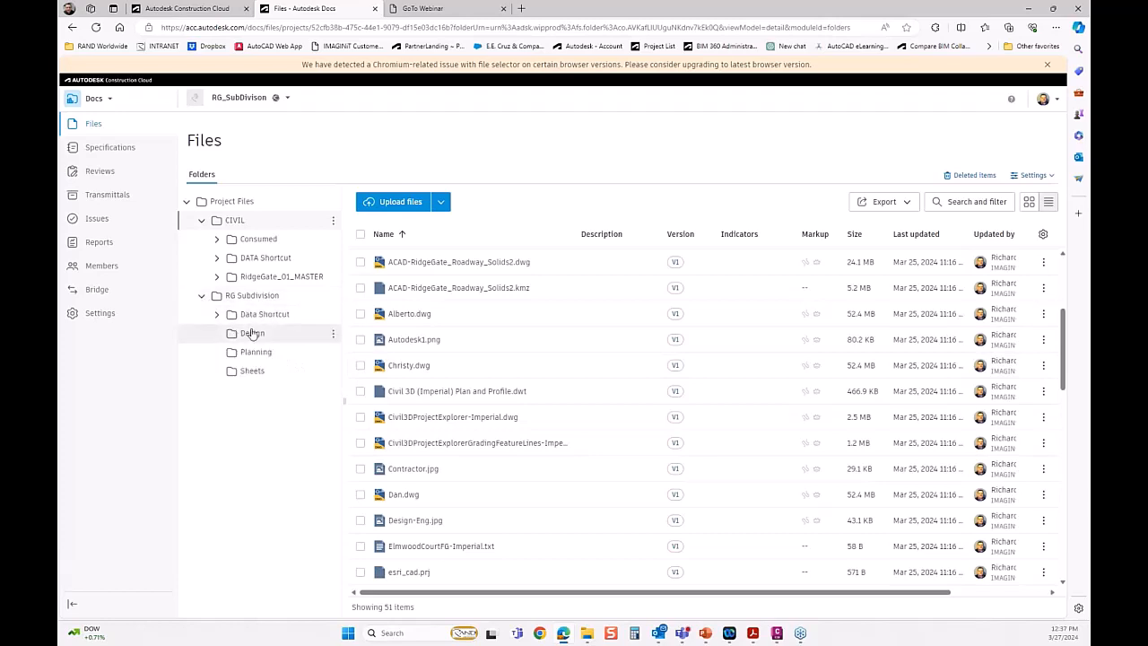
left_click(253, 334)
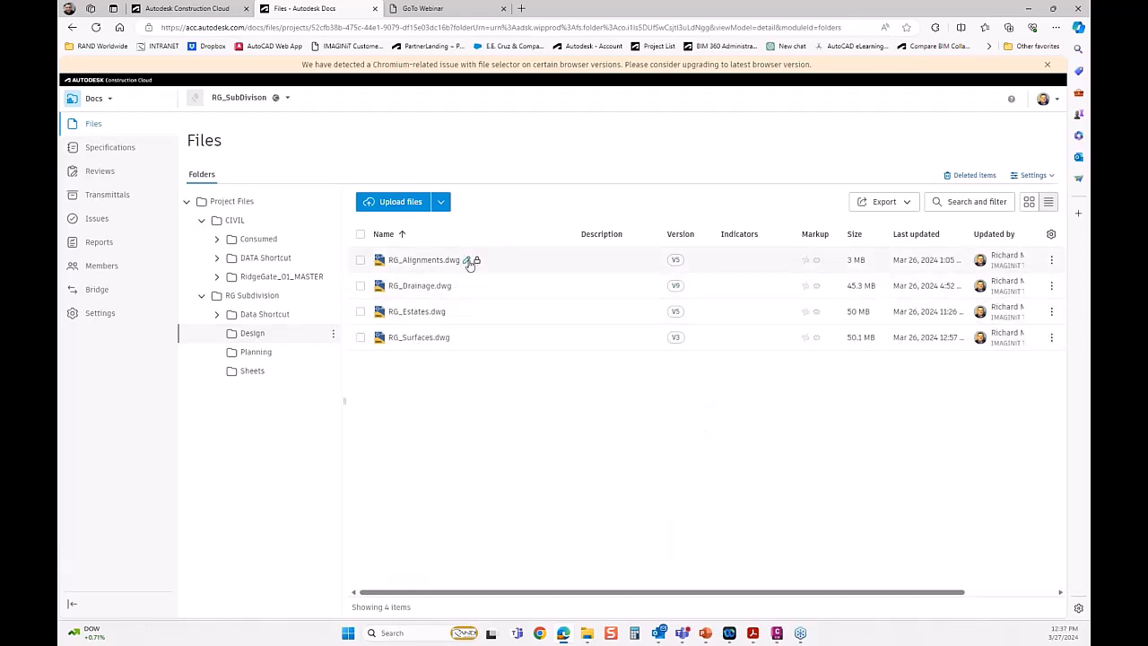
mouse_move(477, 261)
Switch to Civil 3D and display the external references of the RG_Alignments drawing.
left_click(1031, 10)
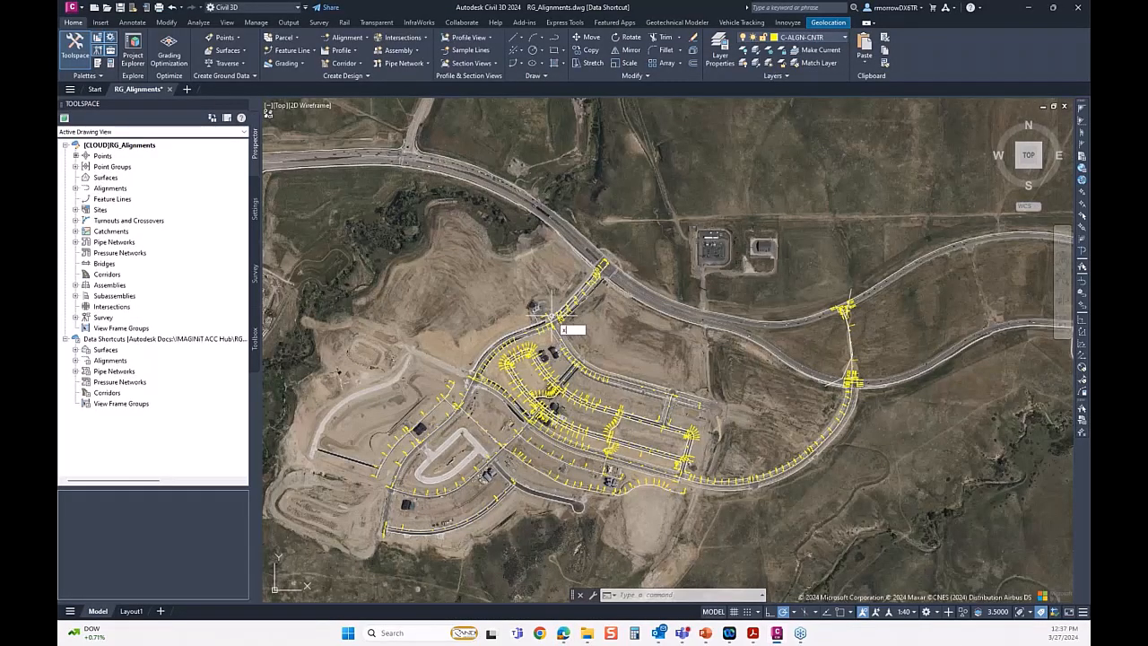
type("ref")
key("Return")
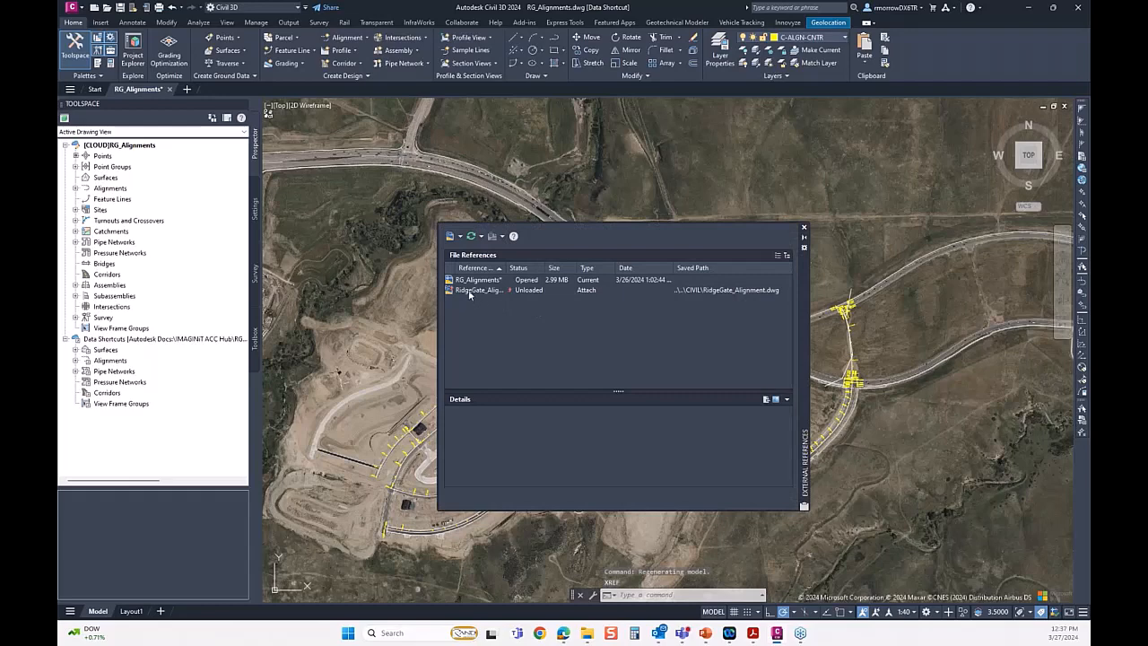
Widen the reference name column, reload the unloaded RidgeGate_Alignment reference, and close the external references list.
left_click(473, 291)
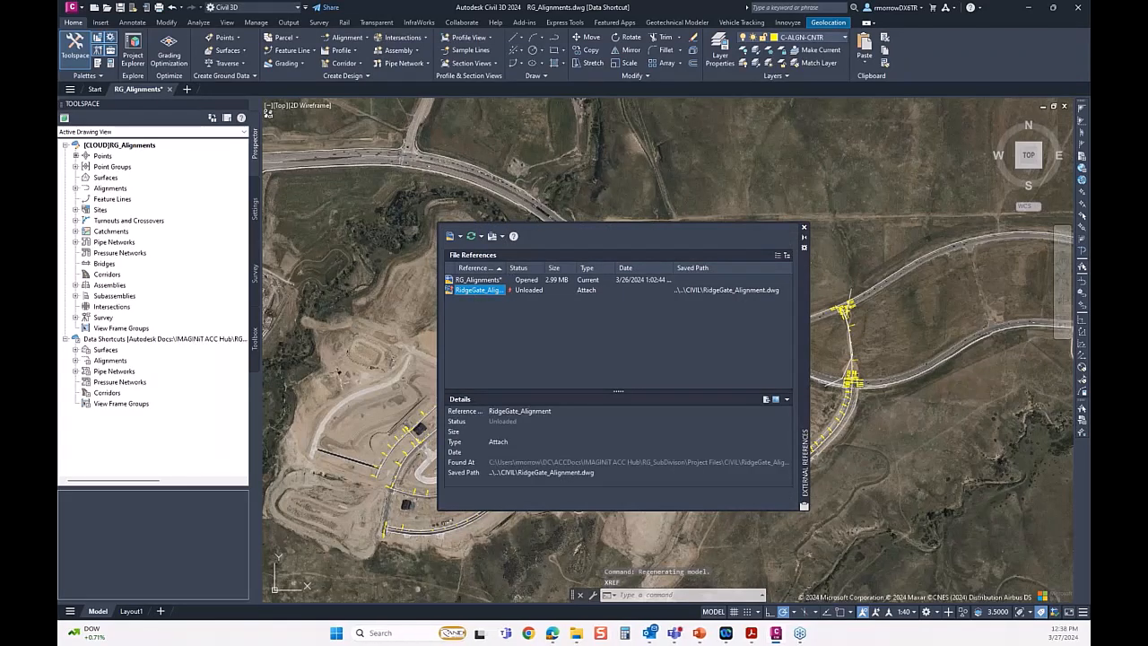
left_click_drag(508, 268, 538, 269)
right_click(490, 297)
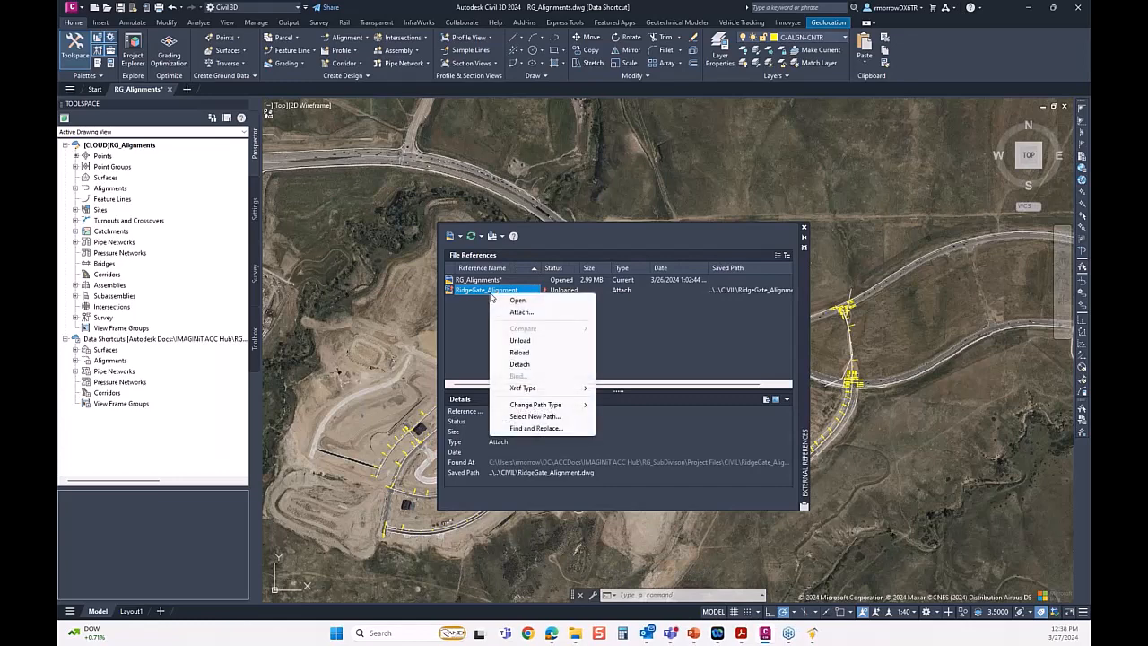
left_click(516, 355)
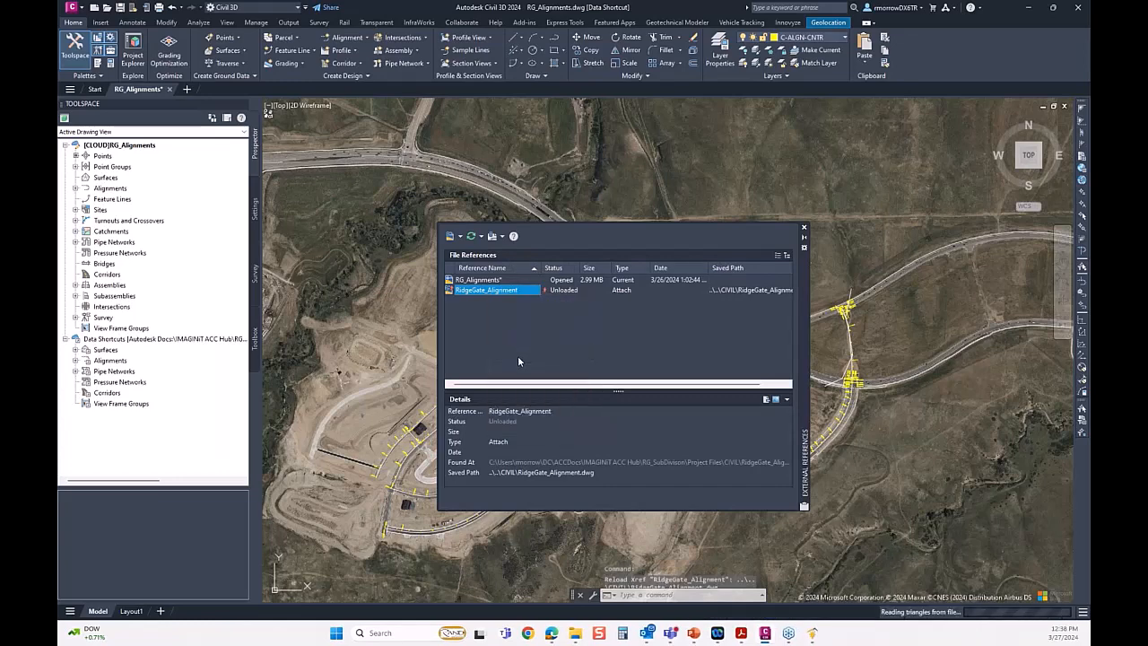
left_click(805, 229)
Examine how the referenced RidgeGate alignments meet the subdivision road alignments at the intersection and across the site.
scroll(640, 278, "up", 2)
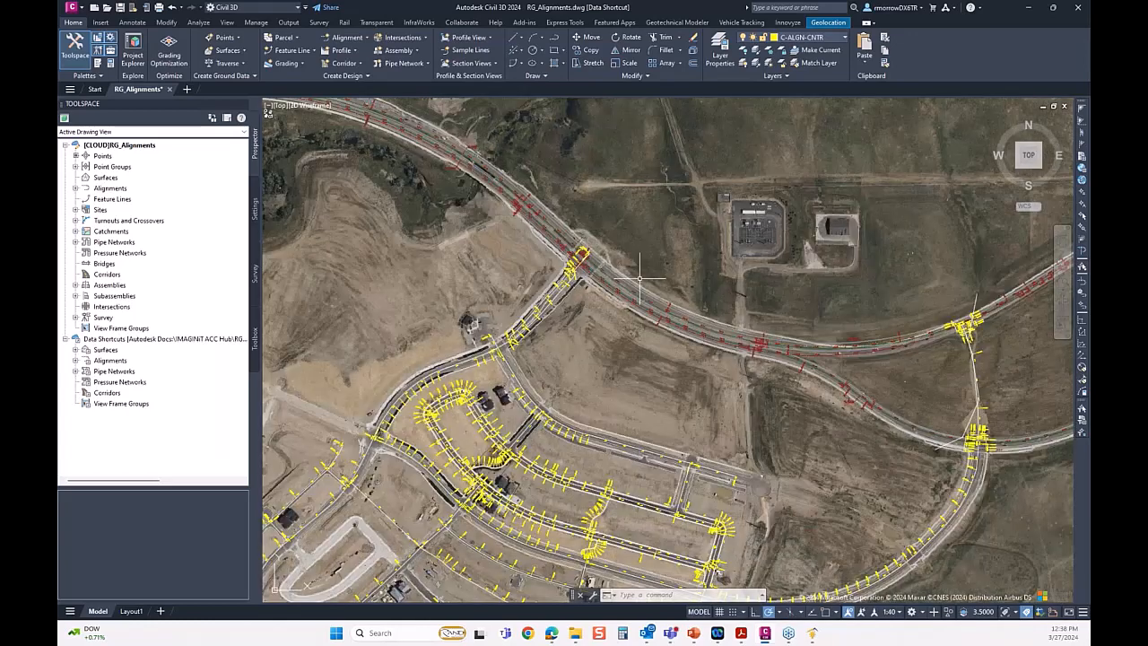
scroll(530, 252, "up", 6)
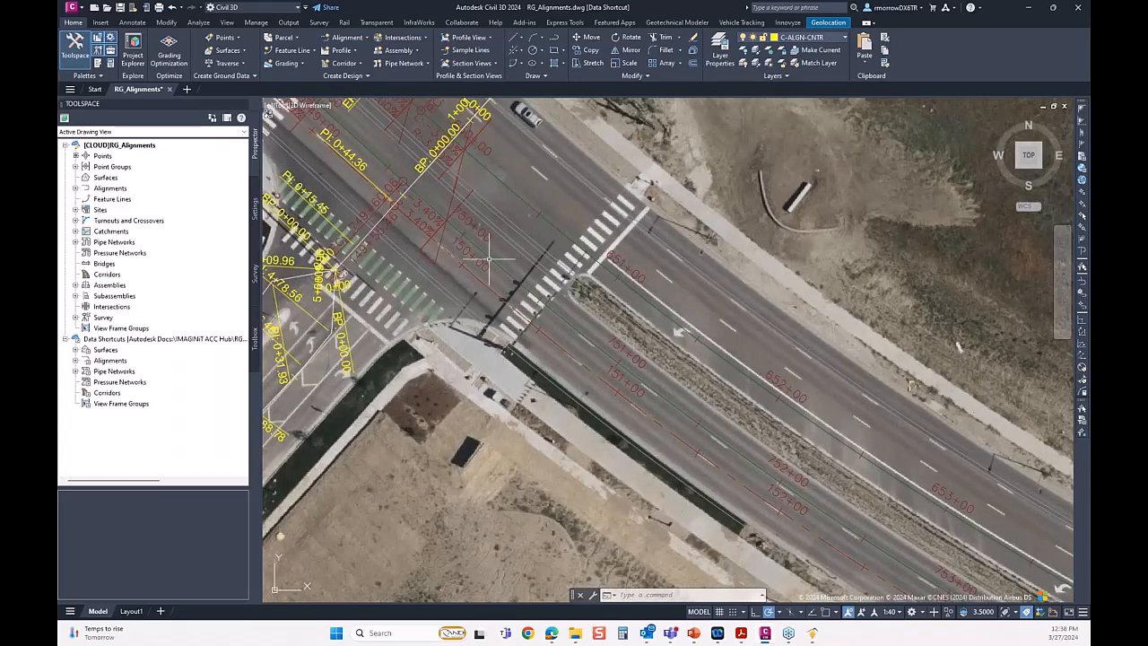
scroll(399, 280, "down", 2)
scroll(376, 296, "down", 2)
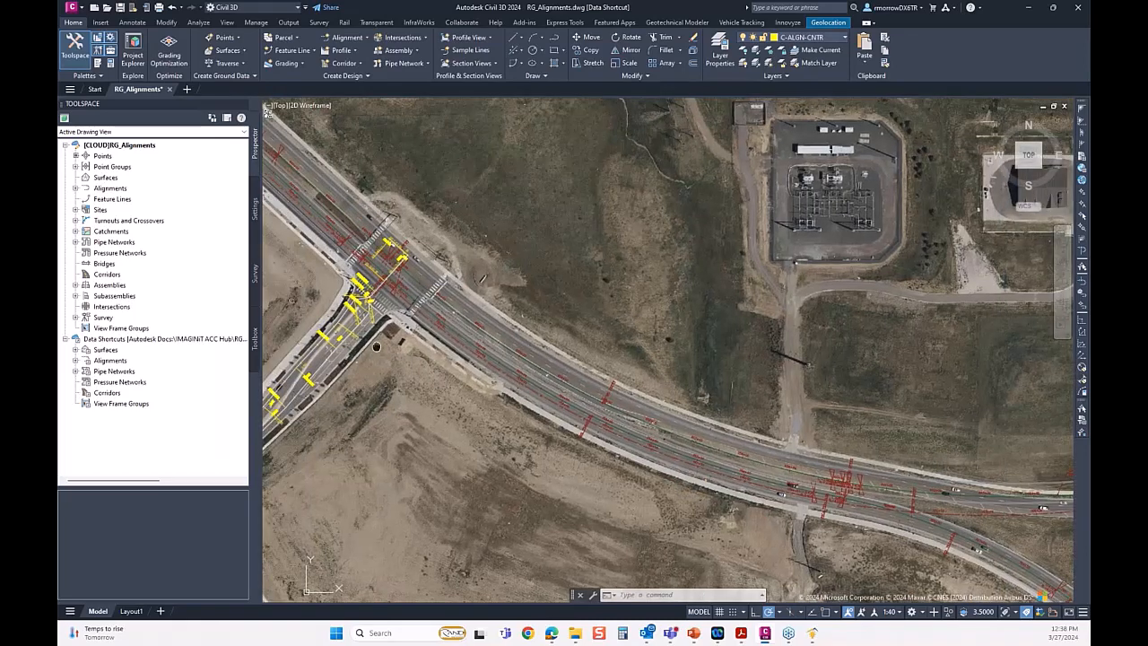
left_click_drag(377, 347, 558, 295)
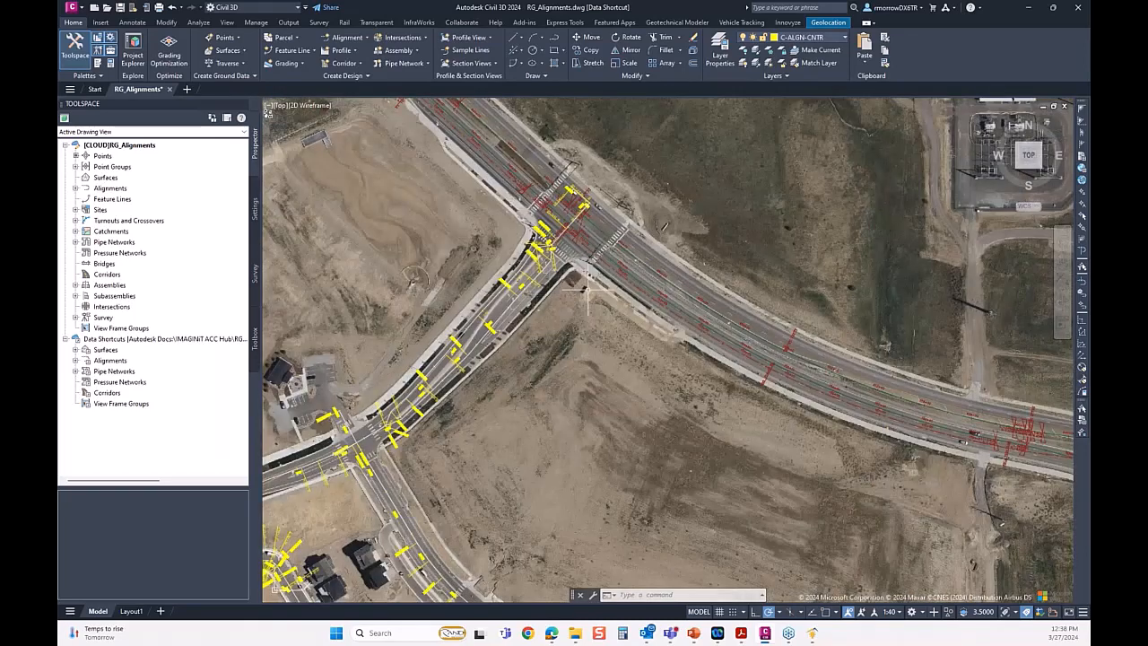
scroll(588, 287, "down", 3)
scroll(583, 294, "down", 1)
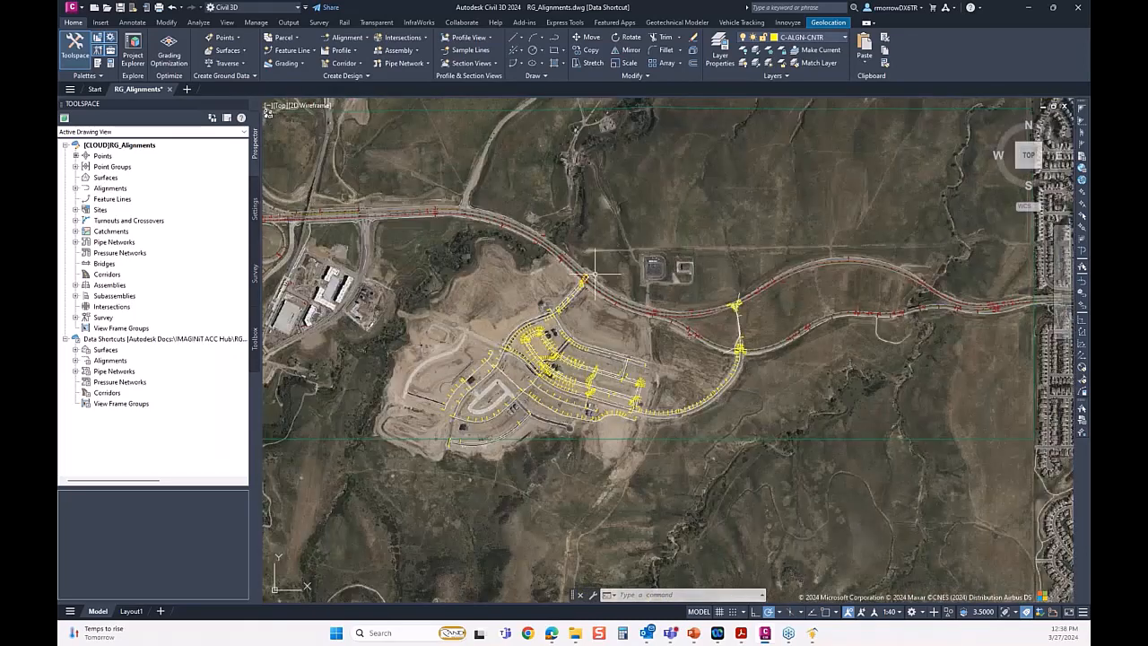
scroll(576, 292, "up", 1)
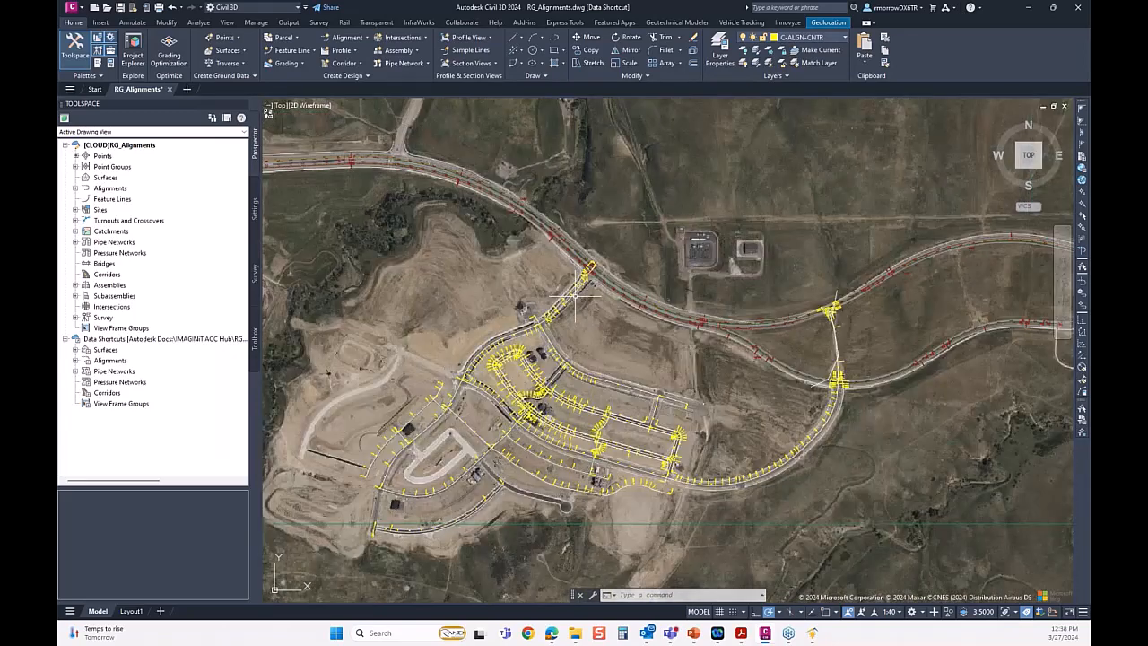
mouse_move(595, 285)
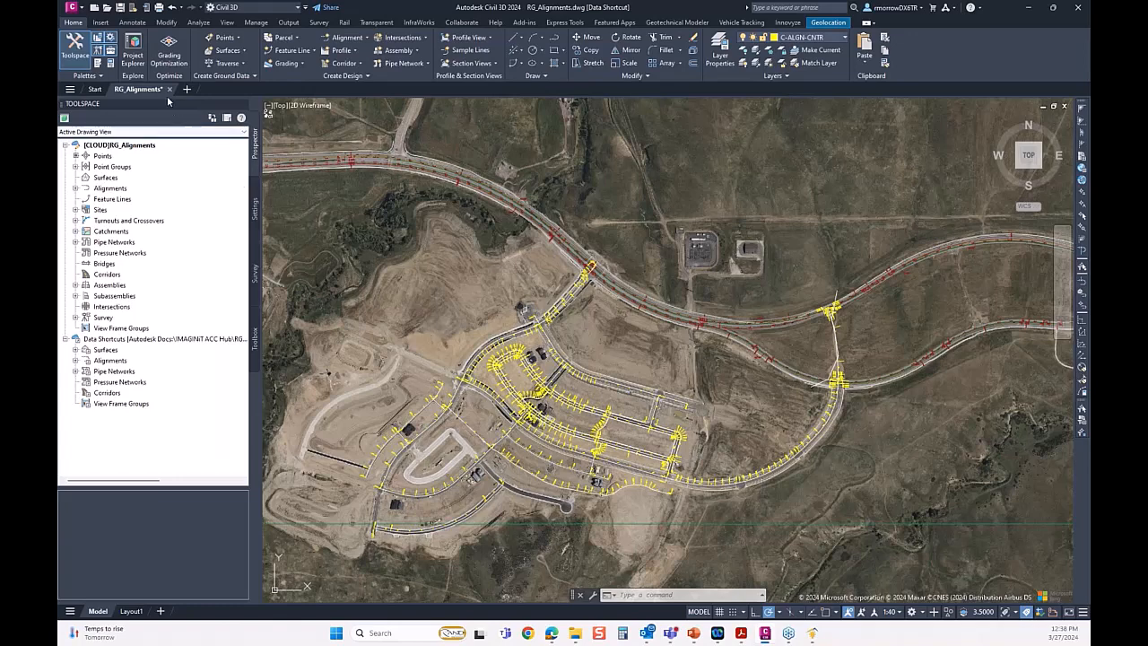
mouse_move(169, 94)
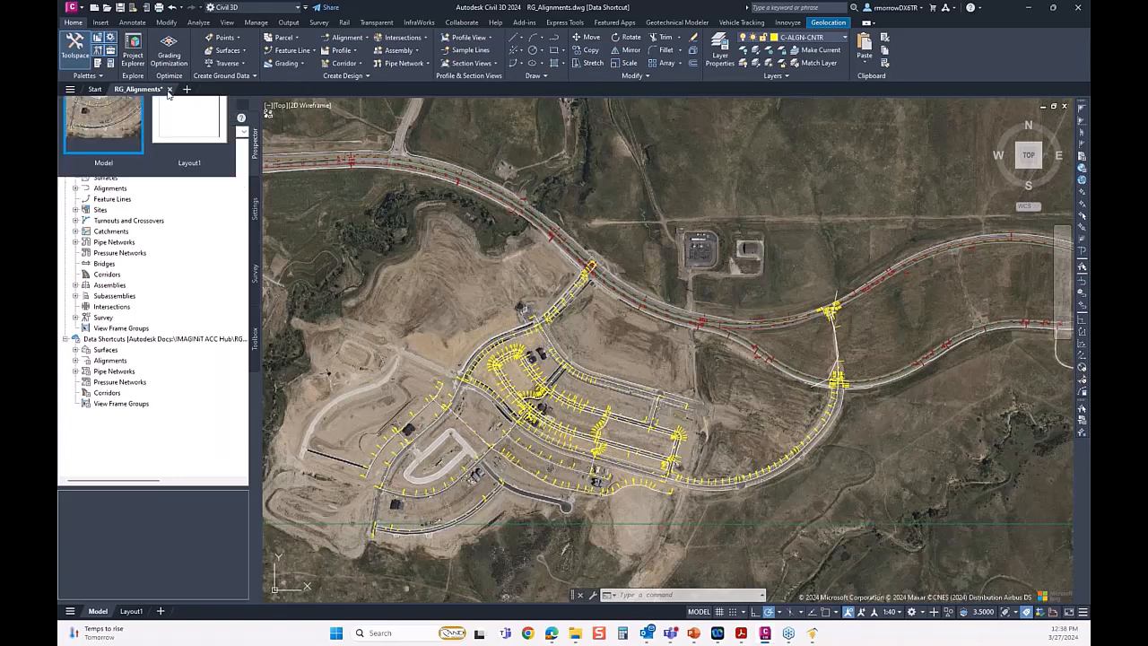
Open the recent RG_Drainage drawing and ignore its unresolved reference files.
left_click(94, 89)
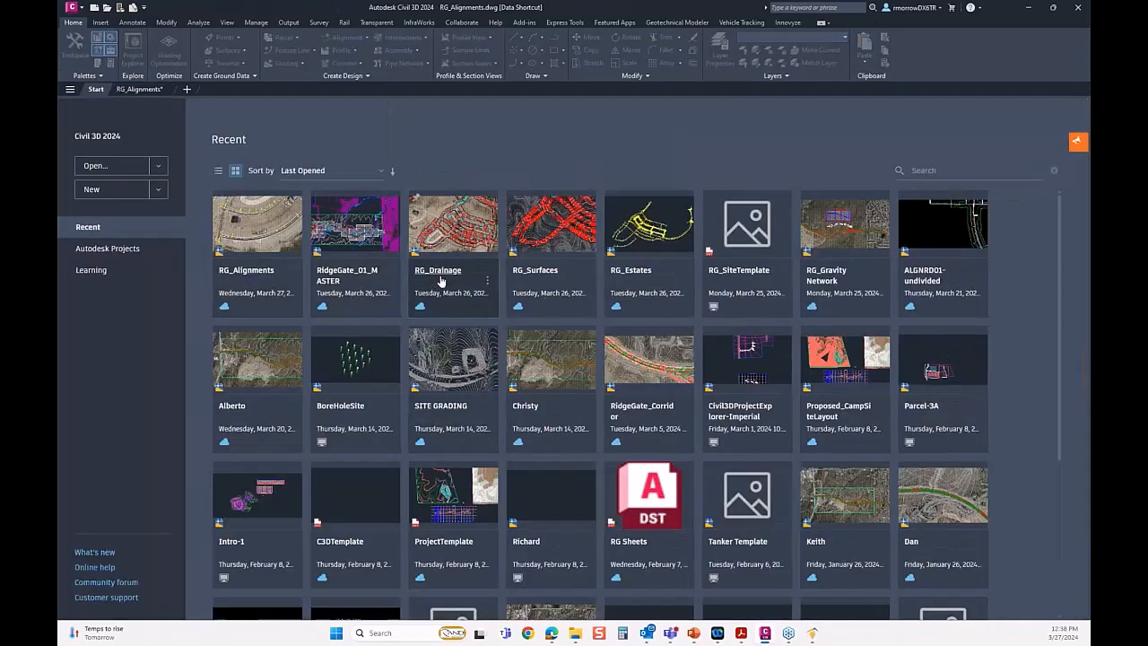
left_click(440, 277)
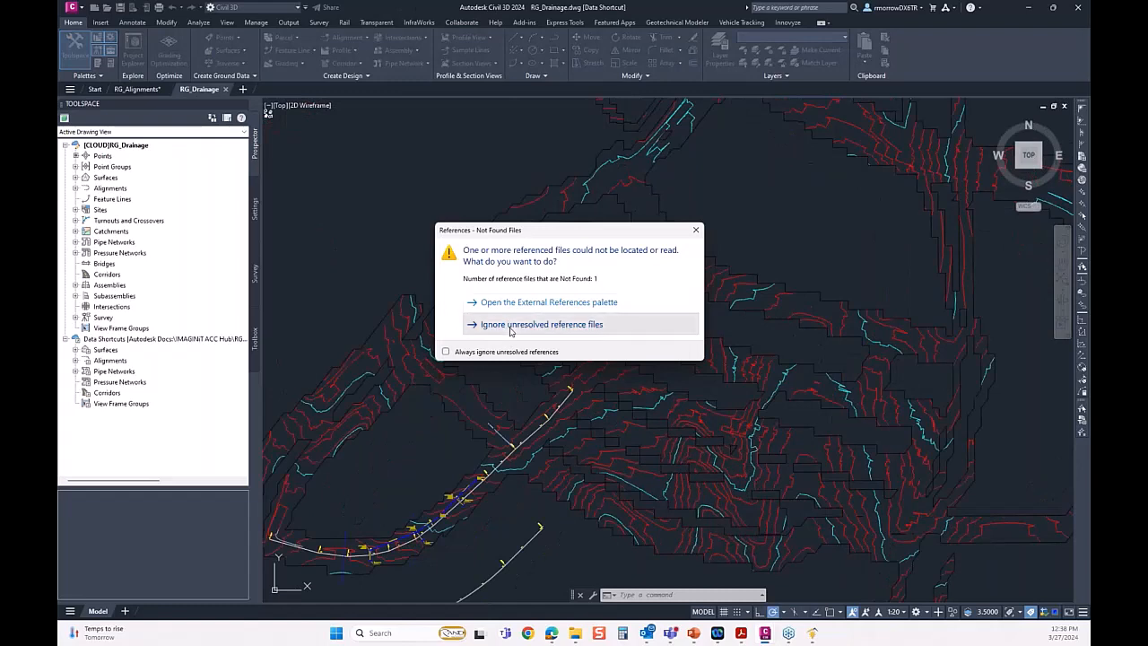
left_click(509, 331)
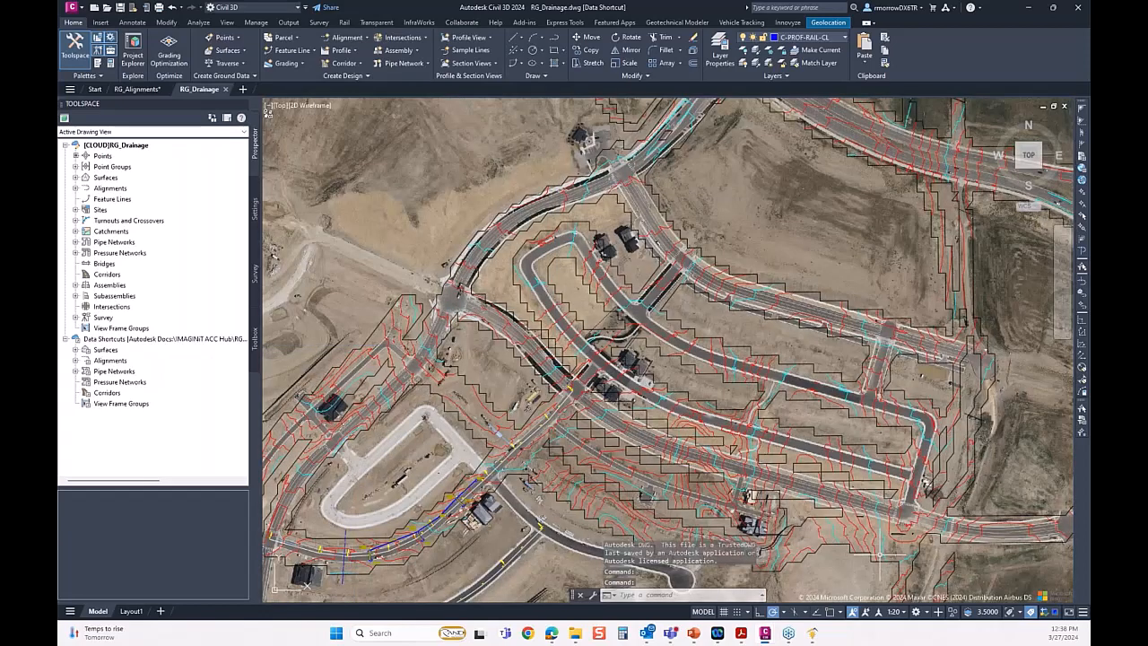
Examine the drainage pipe network and its structures along the curved subdivision road.
scroll(438, 538, "up", 2)
left_click_drag(431, 530, 550, 445)
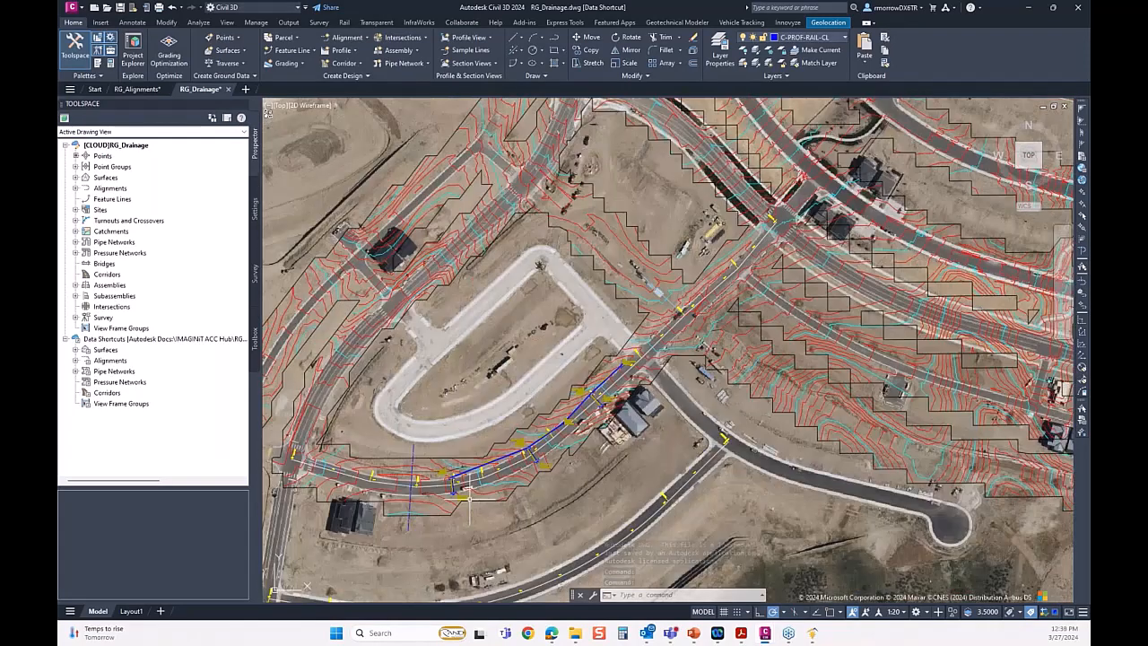
scroll(468, 495, "up", 3)
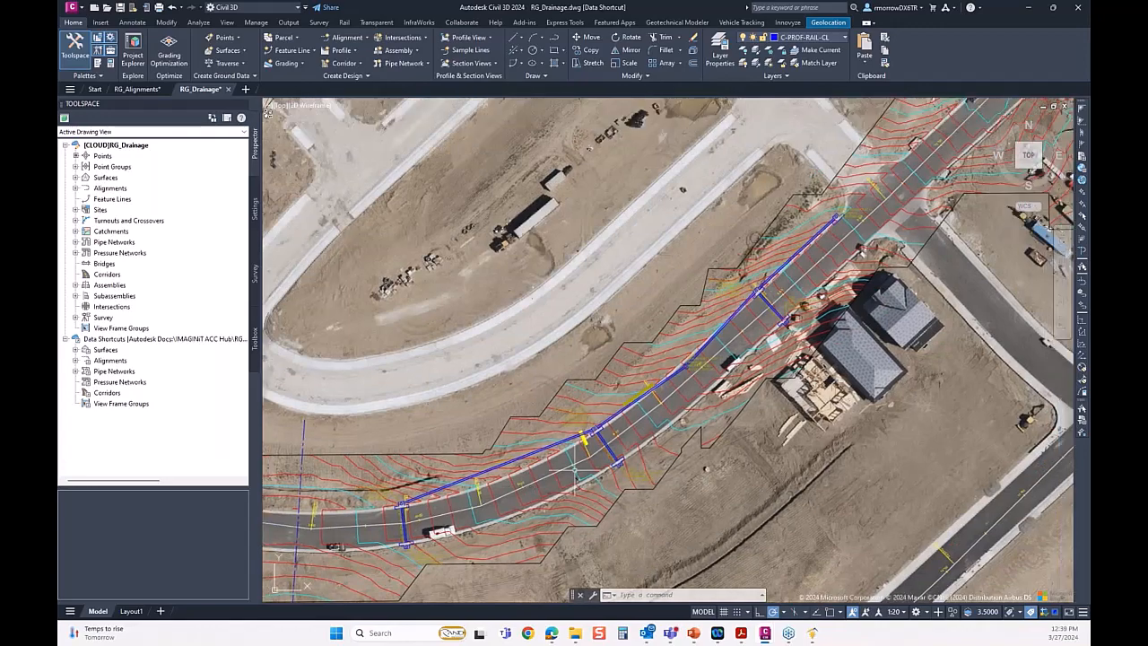
scroll(574, 472, "up", 6)
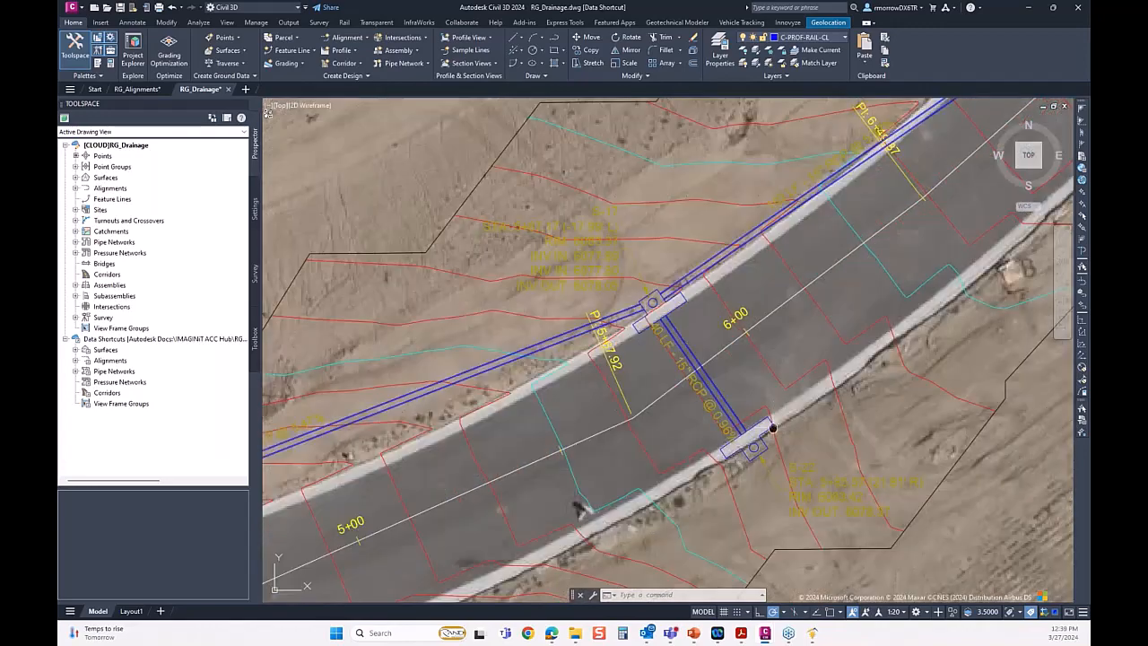
left_click_drag(770, 429, 574, 519)
scroll(574, 519, "down", 2)
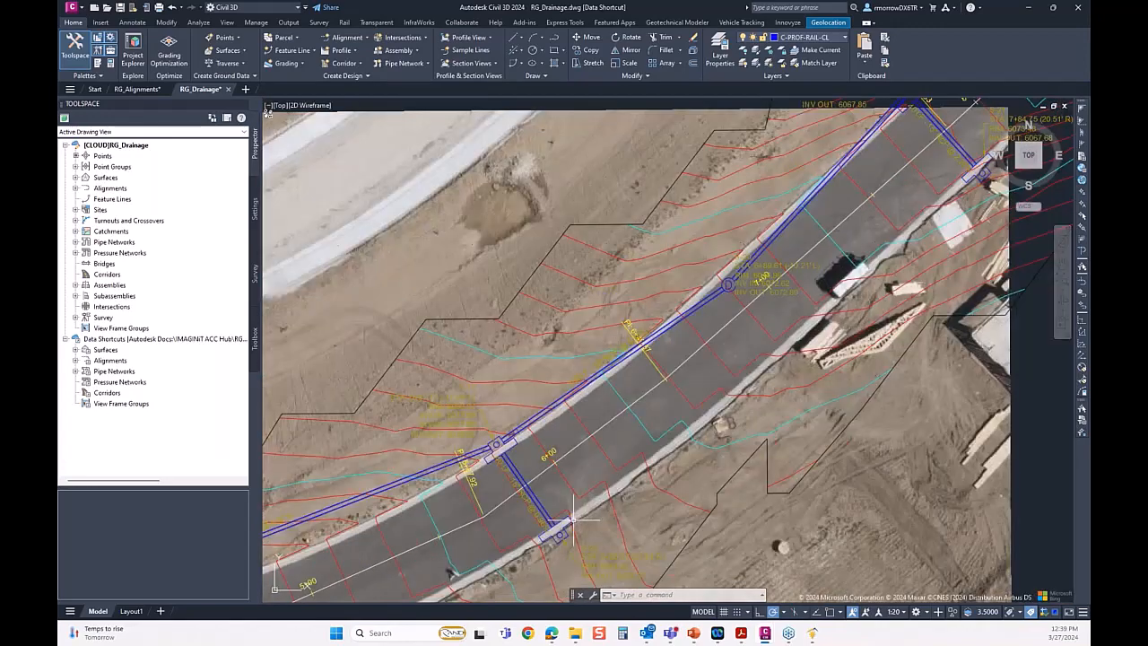
scroll(697, 391, "down", 4)
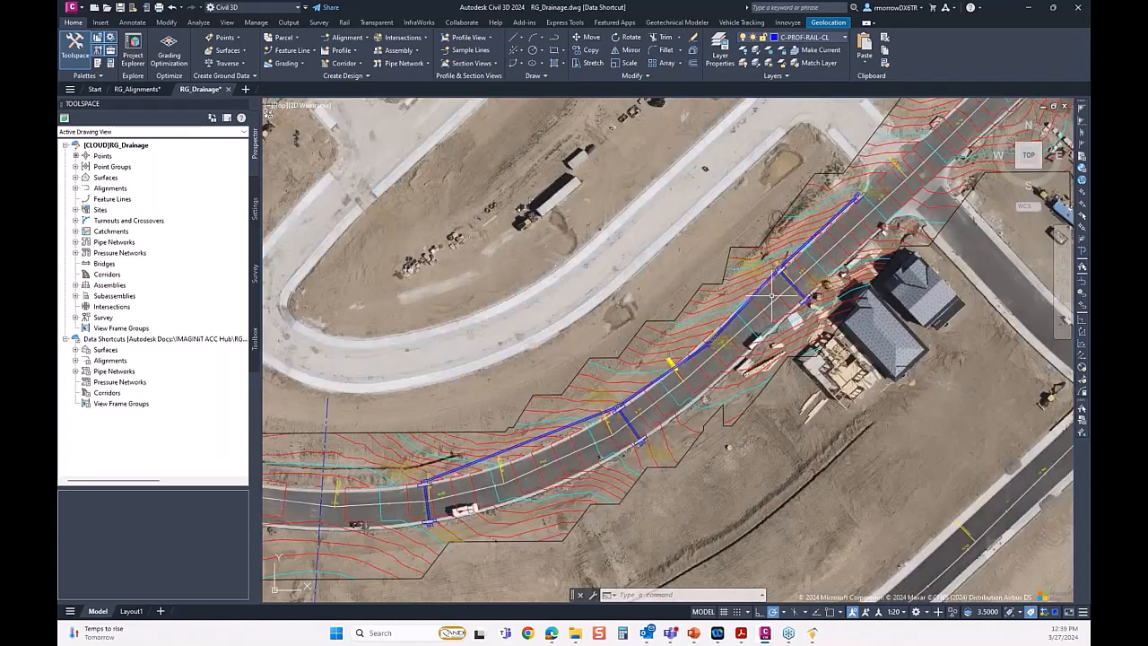
scroll(771, 296, "down", 3)
scroll(888, 153, "up", 2)
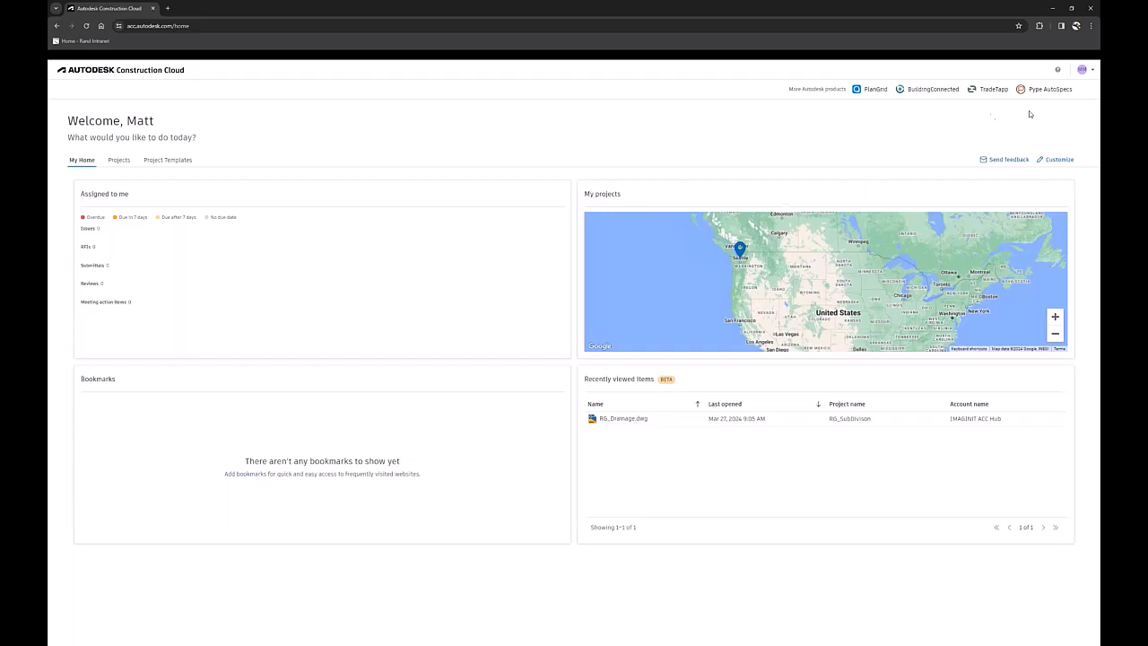
Switch to Autodesk Construction Cloud, view the signed-in account's subscriptions, and close the list.
left_click(1081, 70)
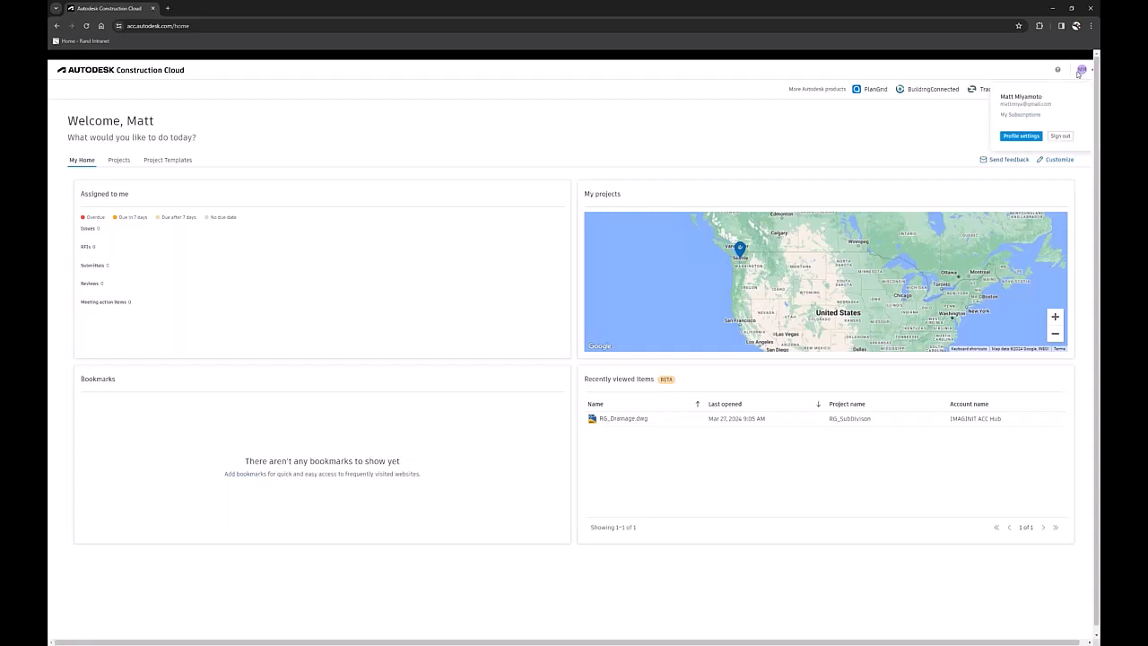
left_click(1029, 118)
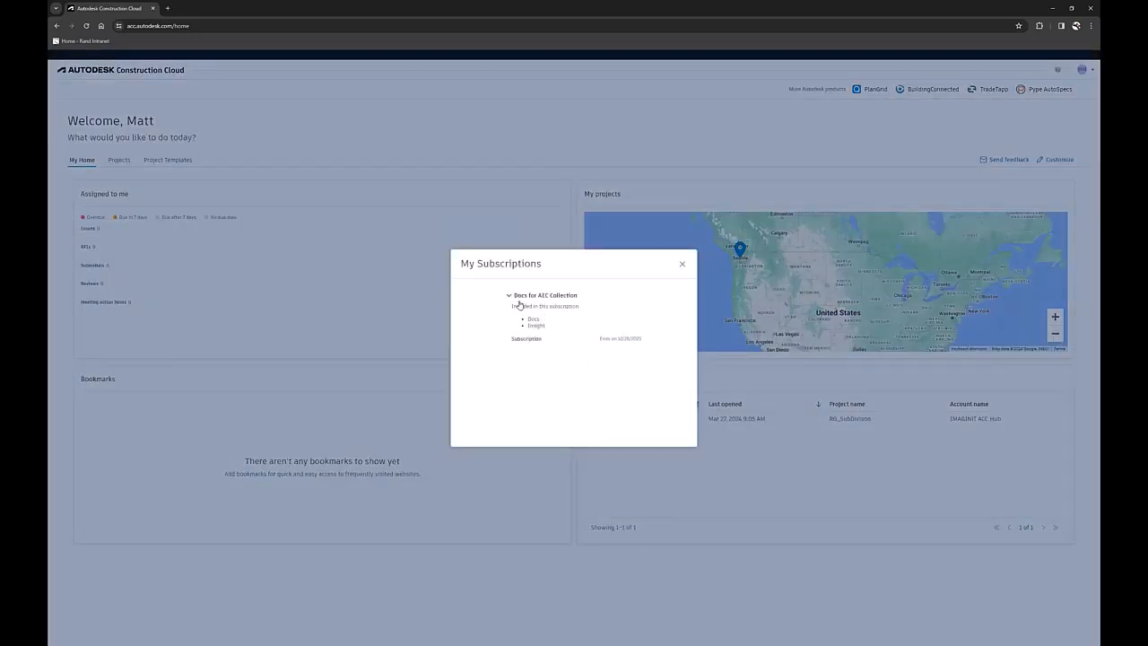
left_click(682, 264)
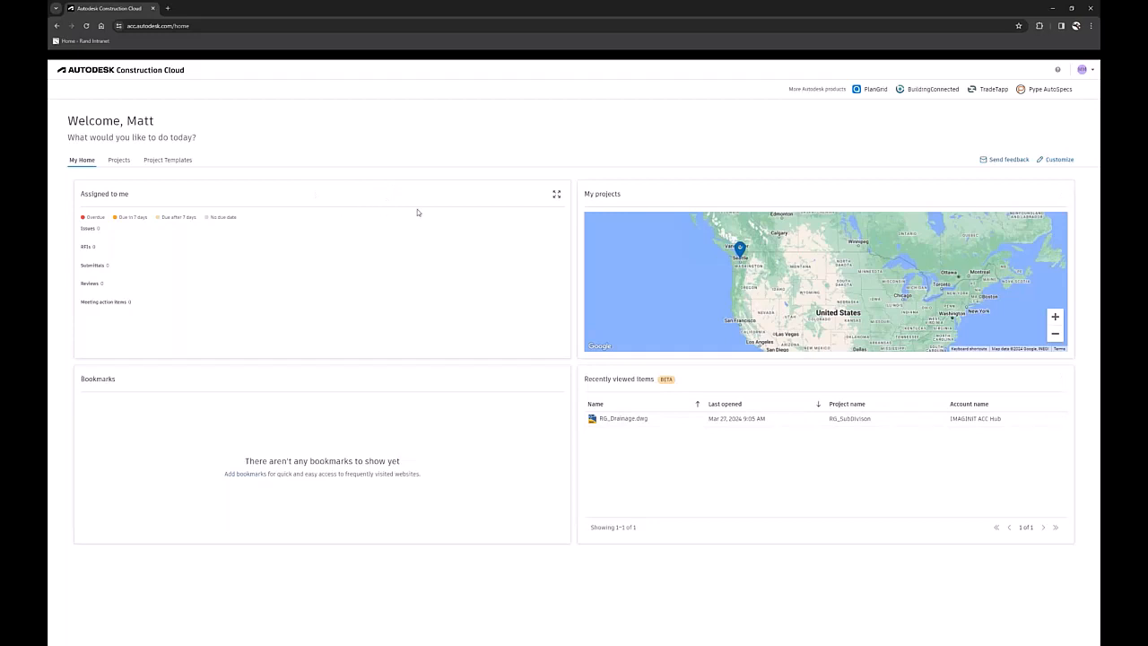
Open the RG_SubDivison project from the project list and dismiss the introductory file review tour.
left_click(126, 163)
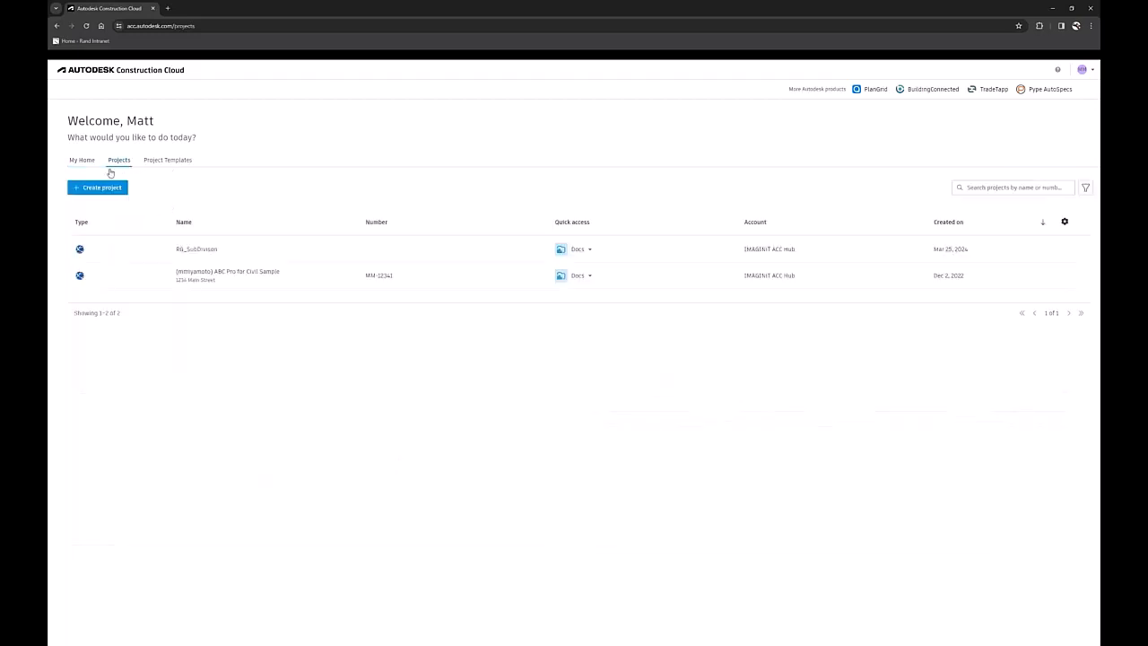
left_click(208, 253)
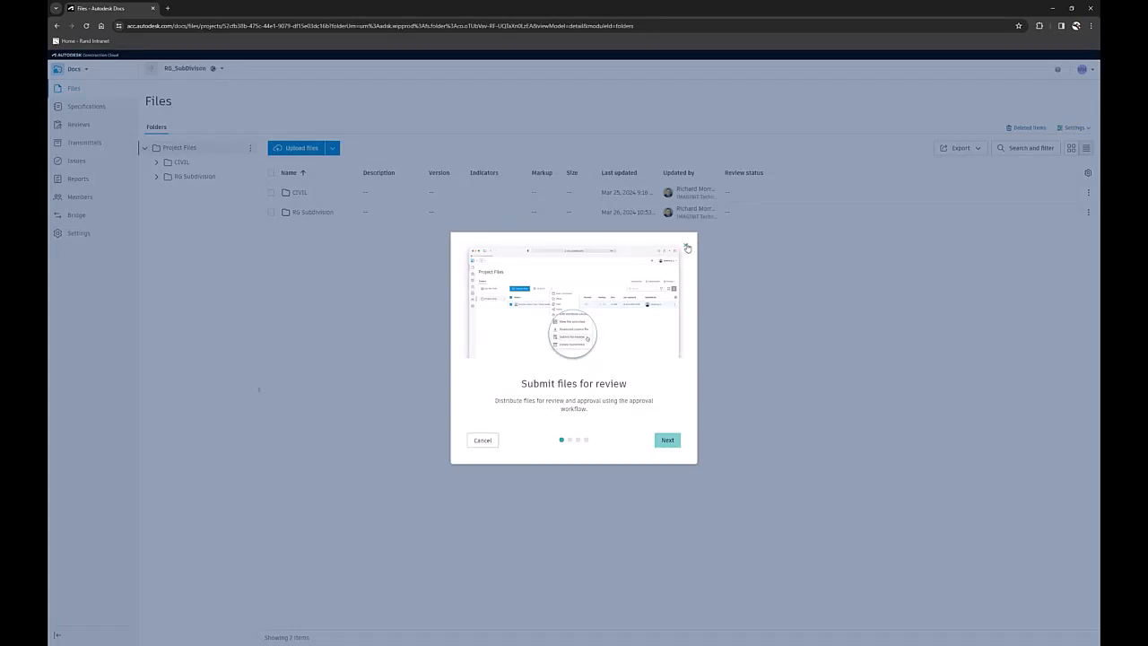
left_click(687, 248)
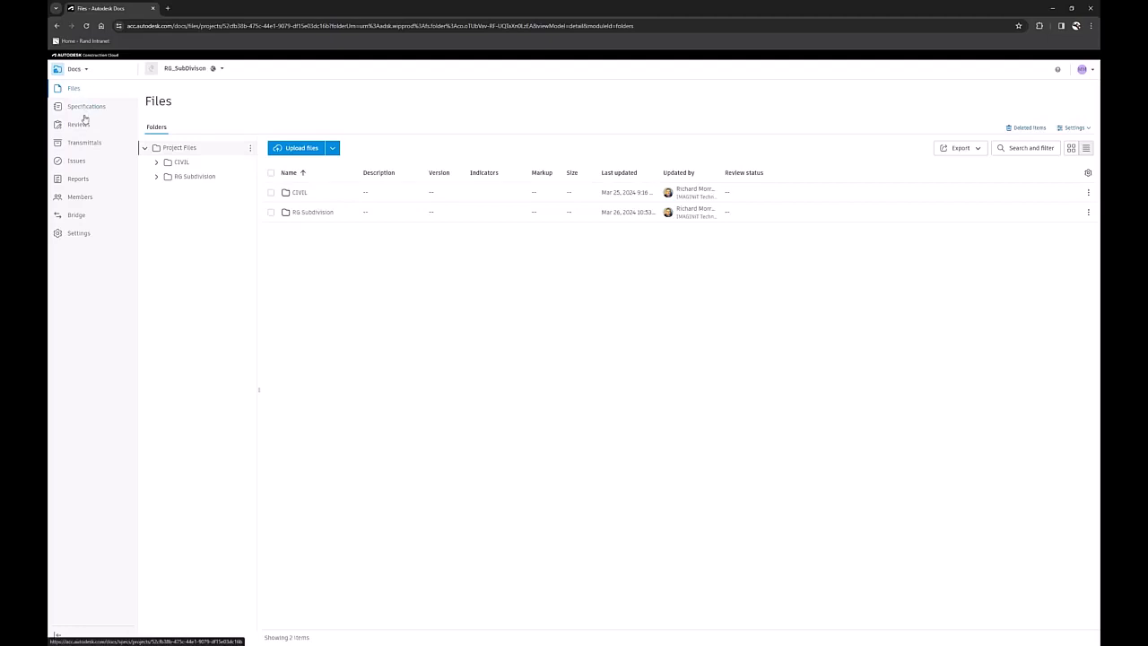
View the project's members and its Bridge page, and return to the project files.
left_click(83, 198)
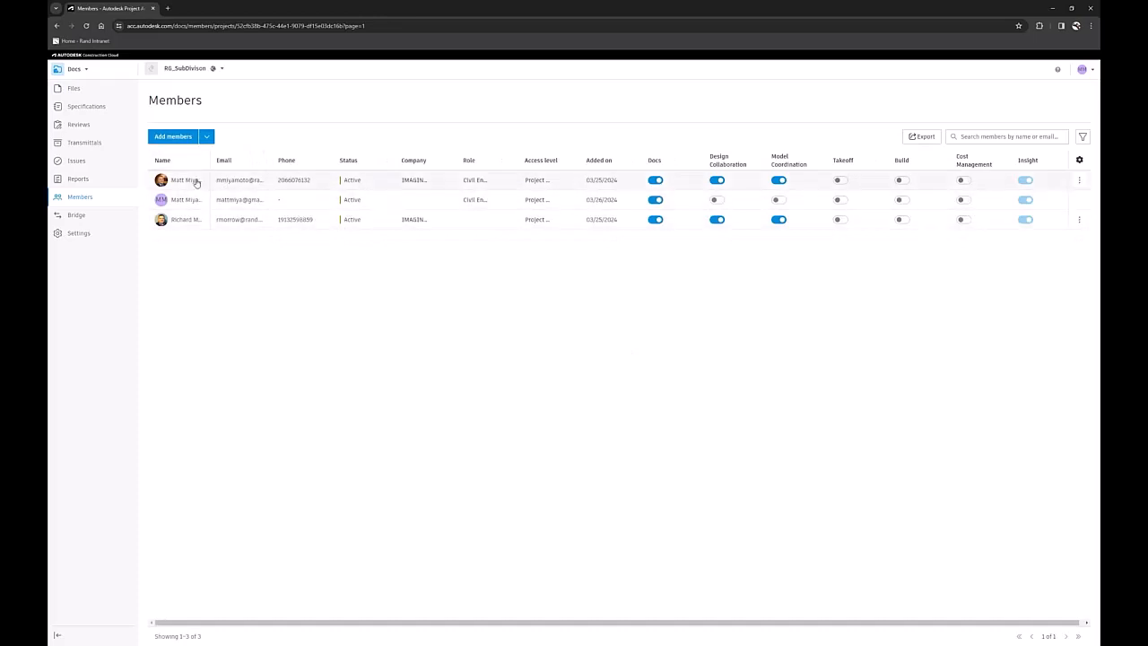
left_click(77, 216)
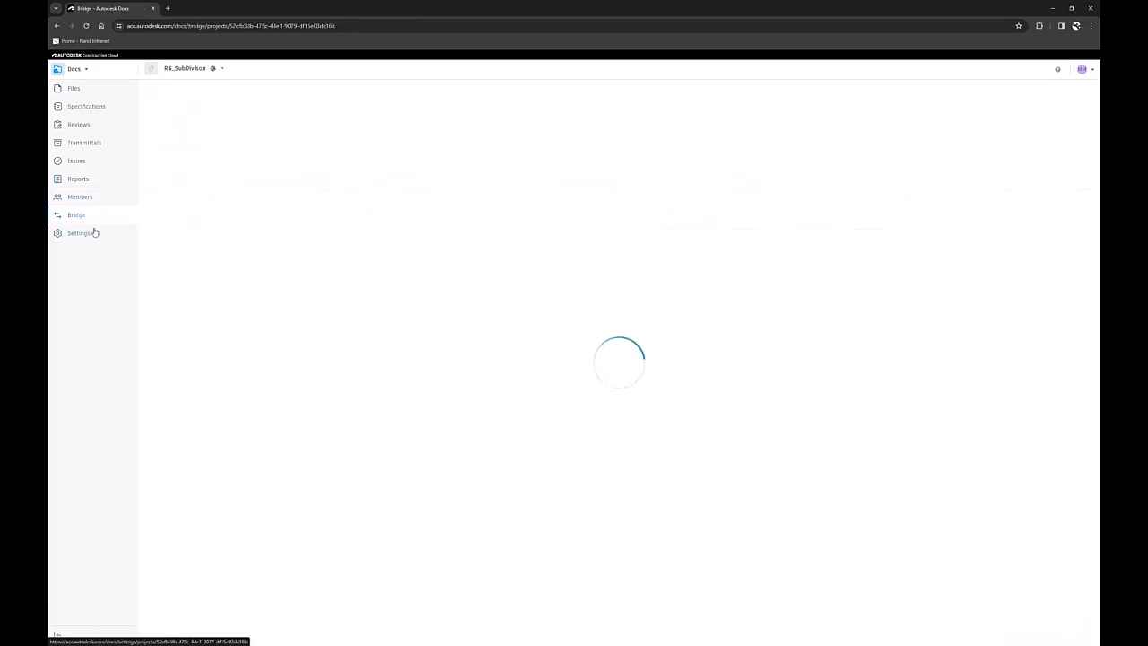
left_click(73, 88)
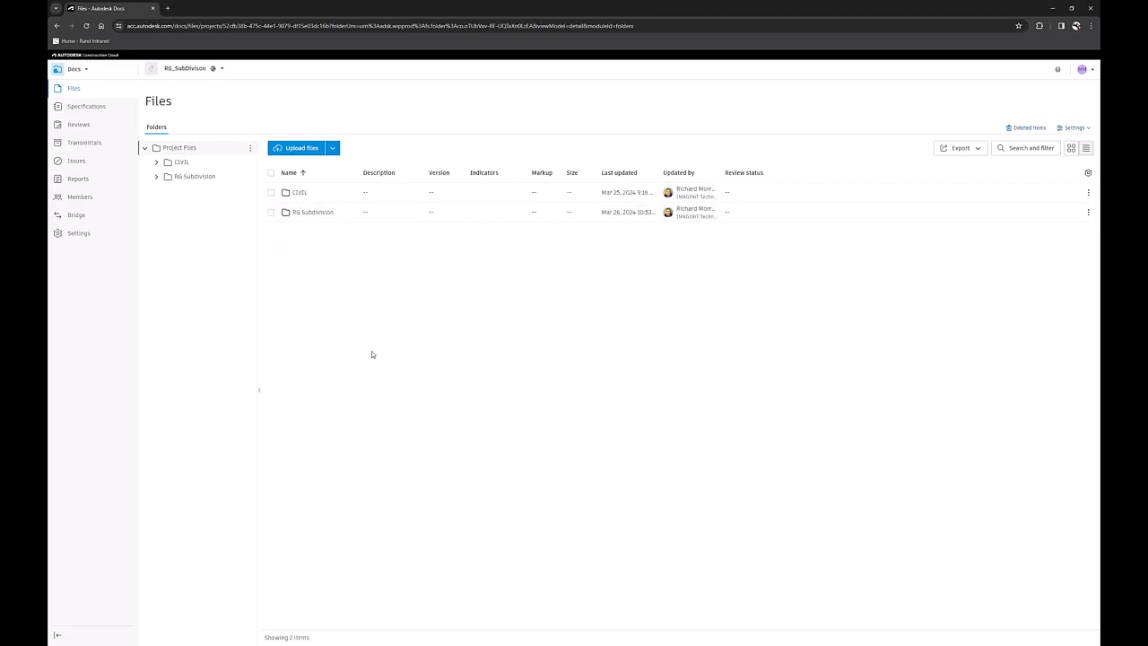
Open RG_Drainage.dwg from the Design folder inside RG Subdivision for viewing.
left_click(308, 213)
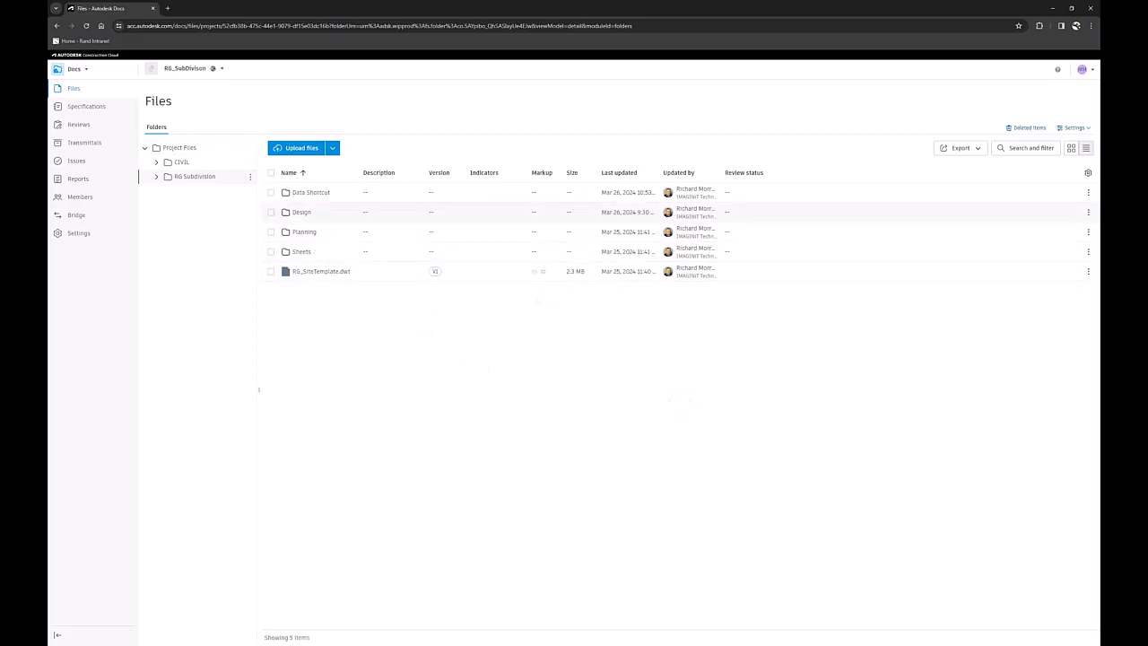
left_click(301, 213)
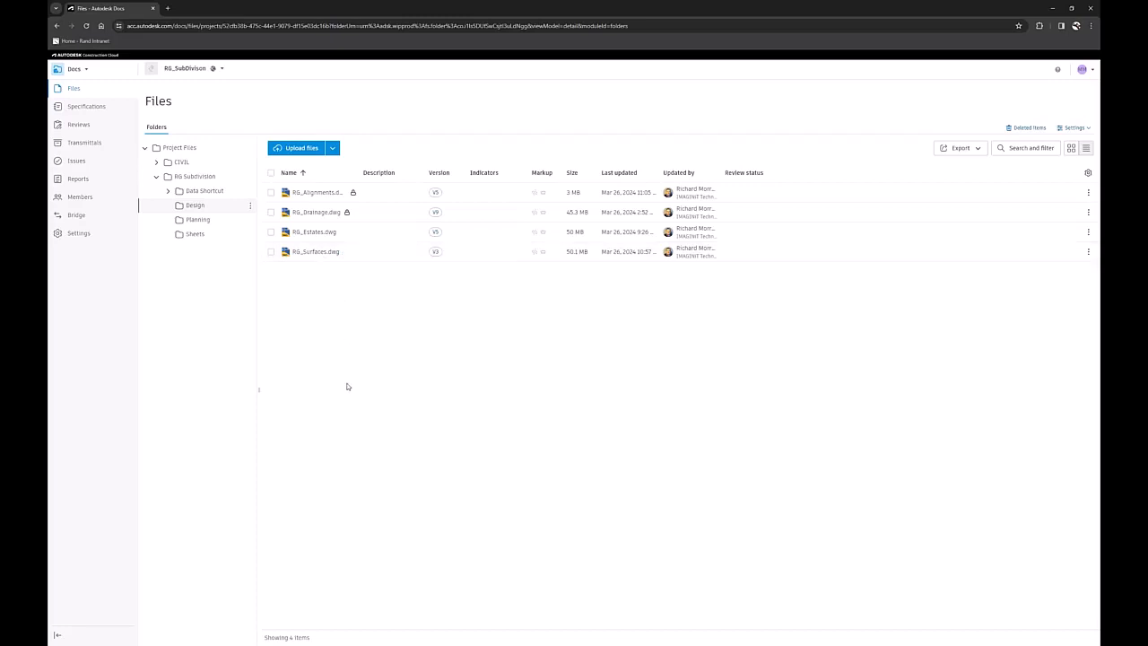
left_click(317, 213)
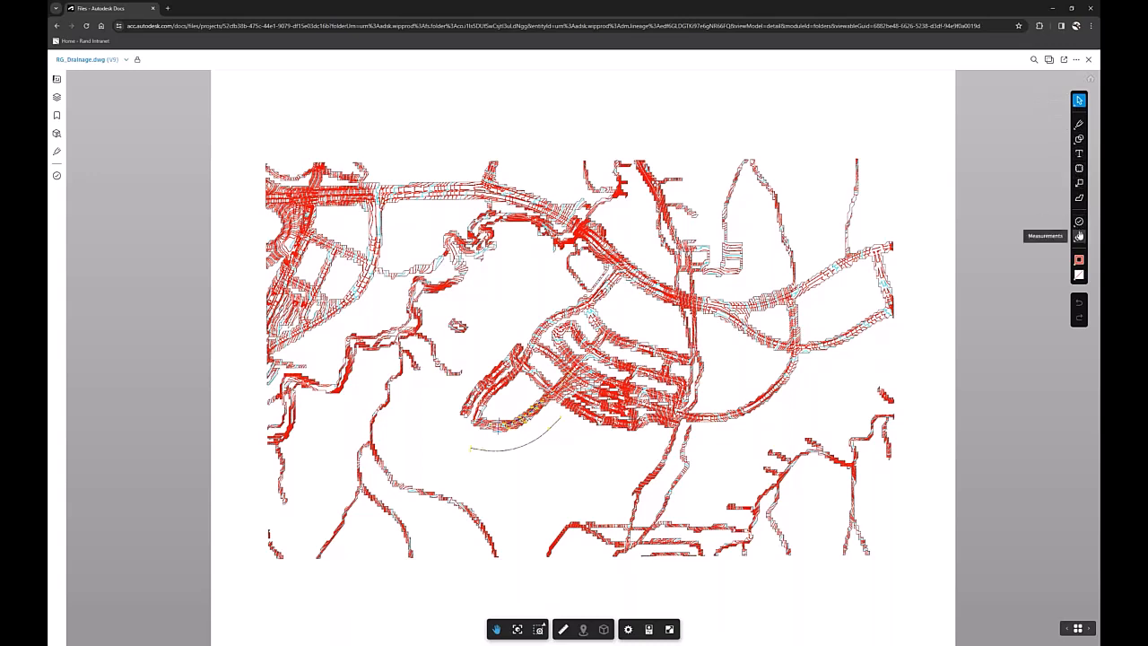
Draw a cloud markup around the curved road and its pipe network at the southwest end of the subdivision.
left_click(1079, 171)
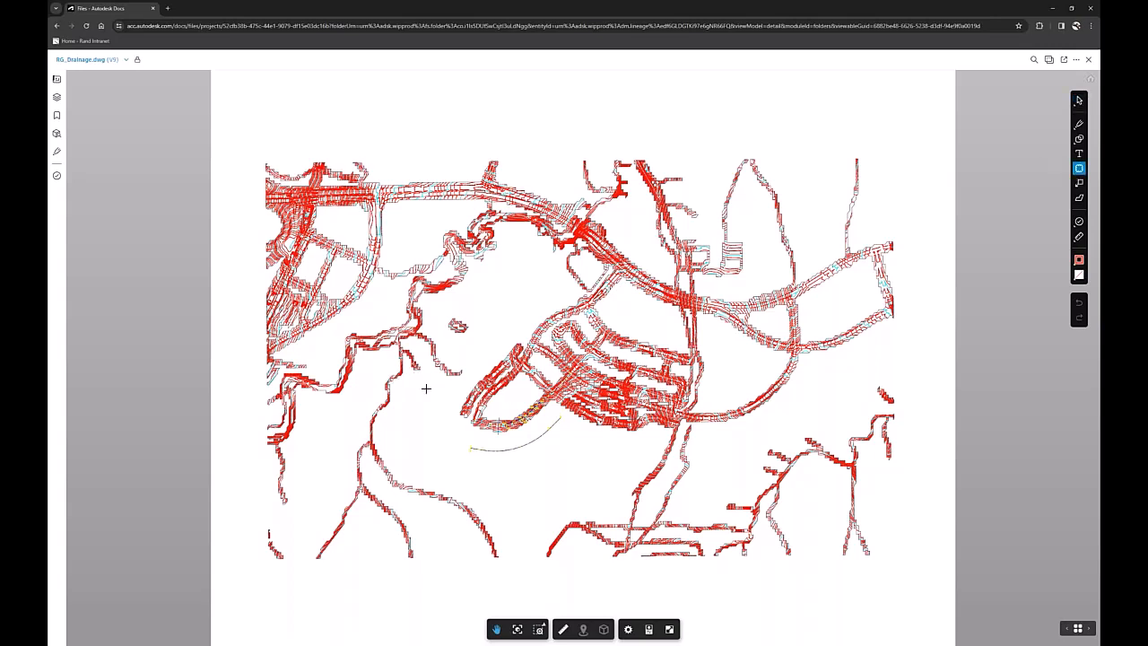
left_click_drag(427, 387, 588, 499)
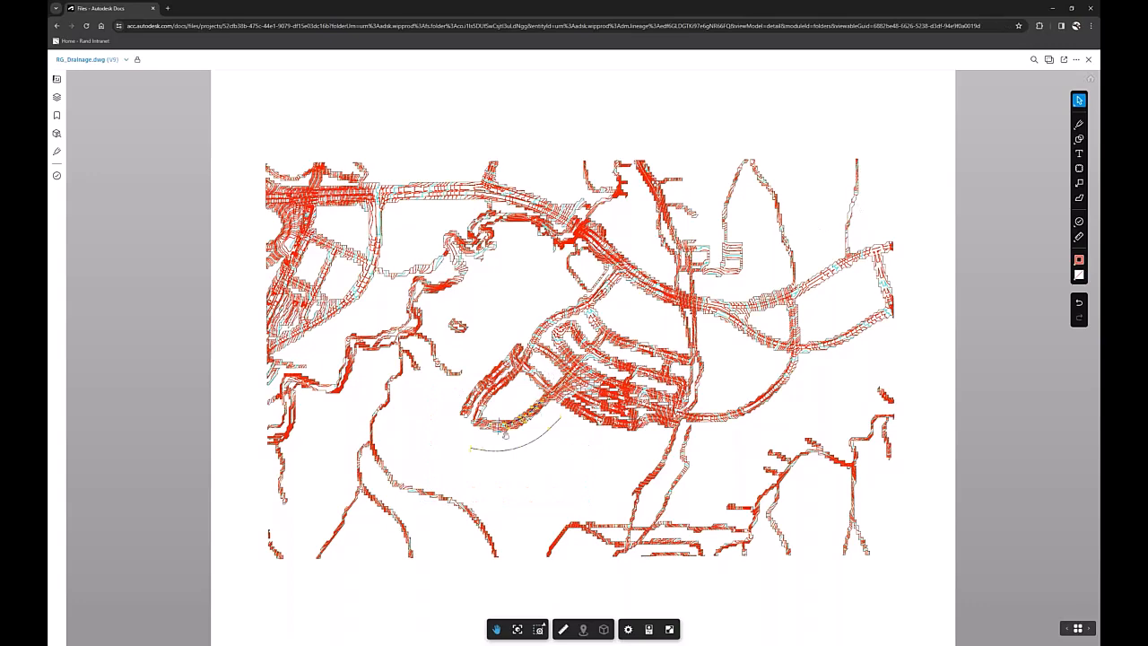
Examine the pipe network and its labels along the curved road at the subdivision's southwest end in the 2D view.
scroll(502, 427, "up", 2)
scroll(494, 427, "up", 5)
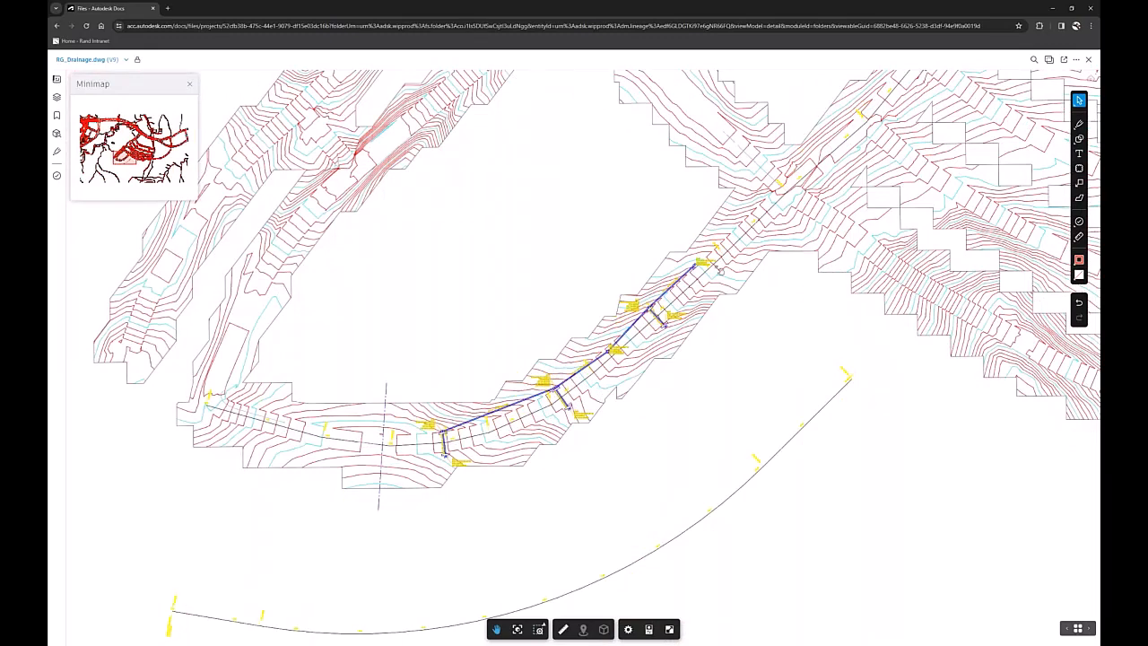
scroll(498, 432, "up", 2)
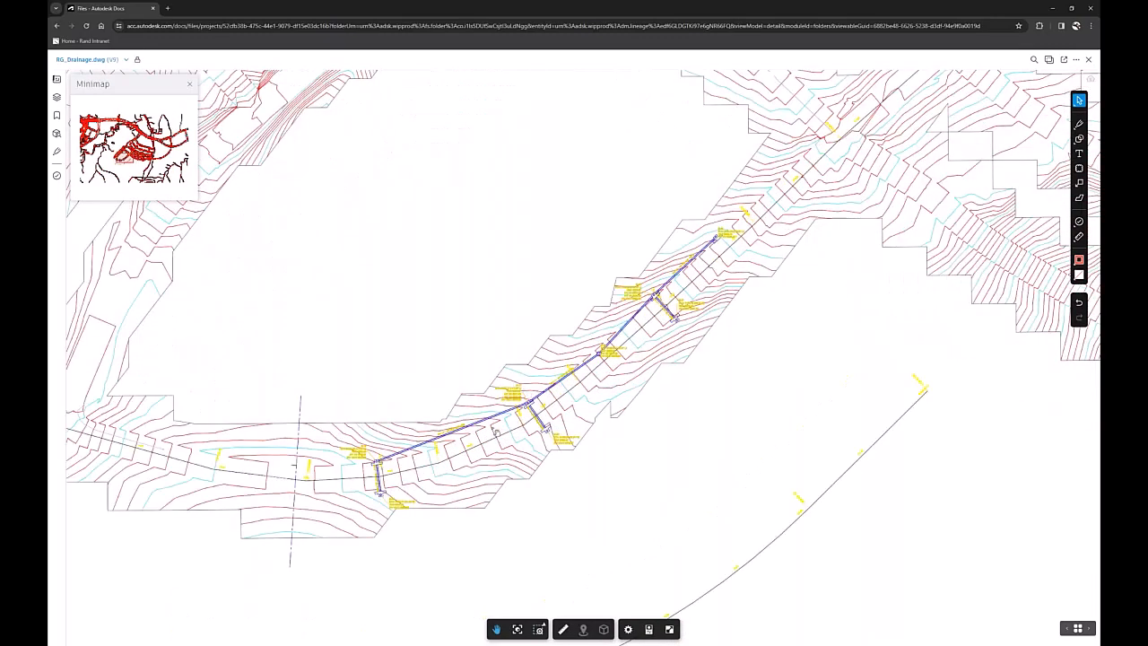
scroll(504, 439, "up", 3)
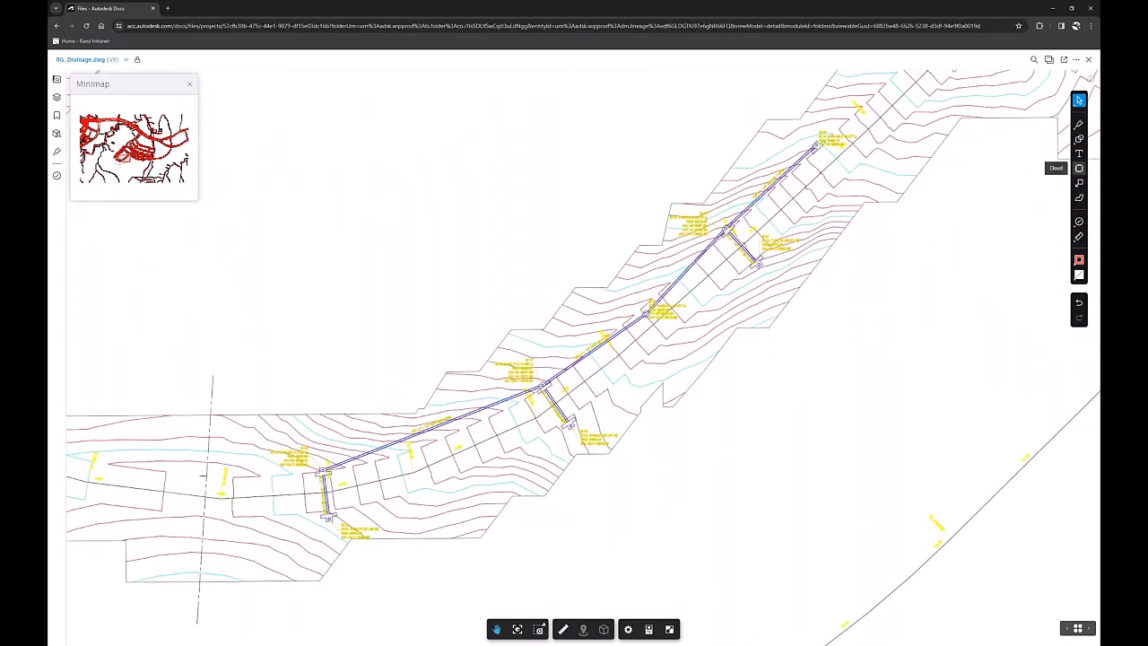
scroll(761, 403, "down", 1)
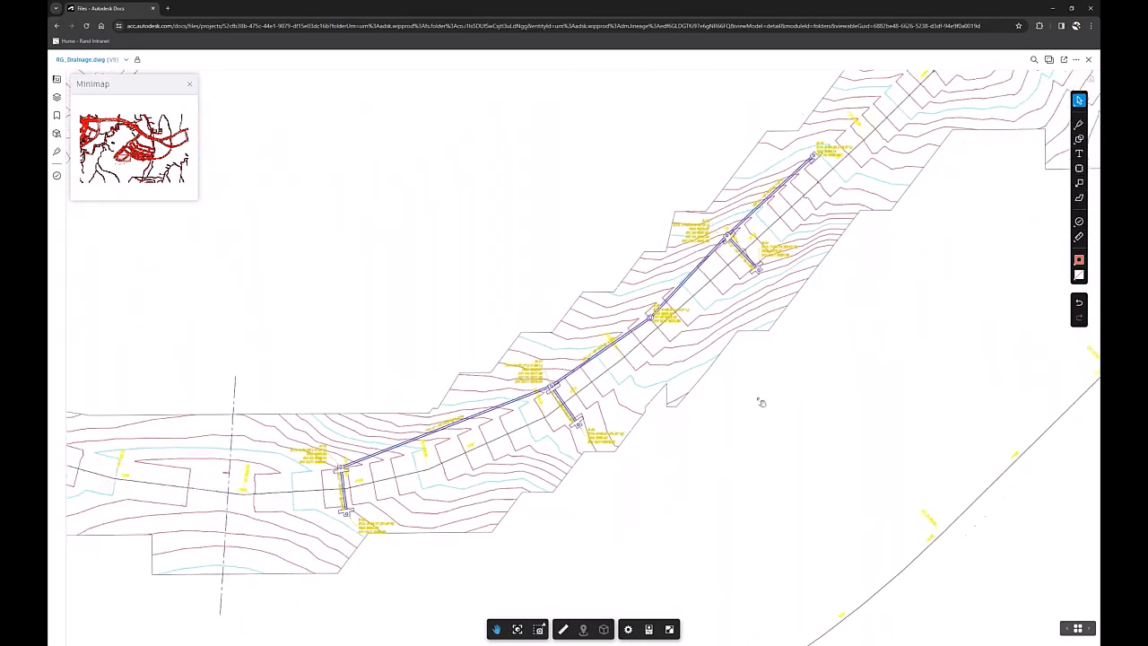
scroll(762, 403, "down", 3)
scroll(760, 369, "up", 5)
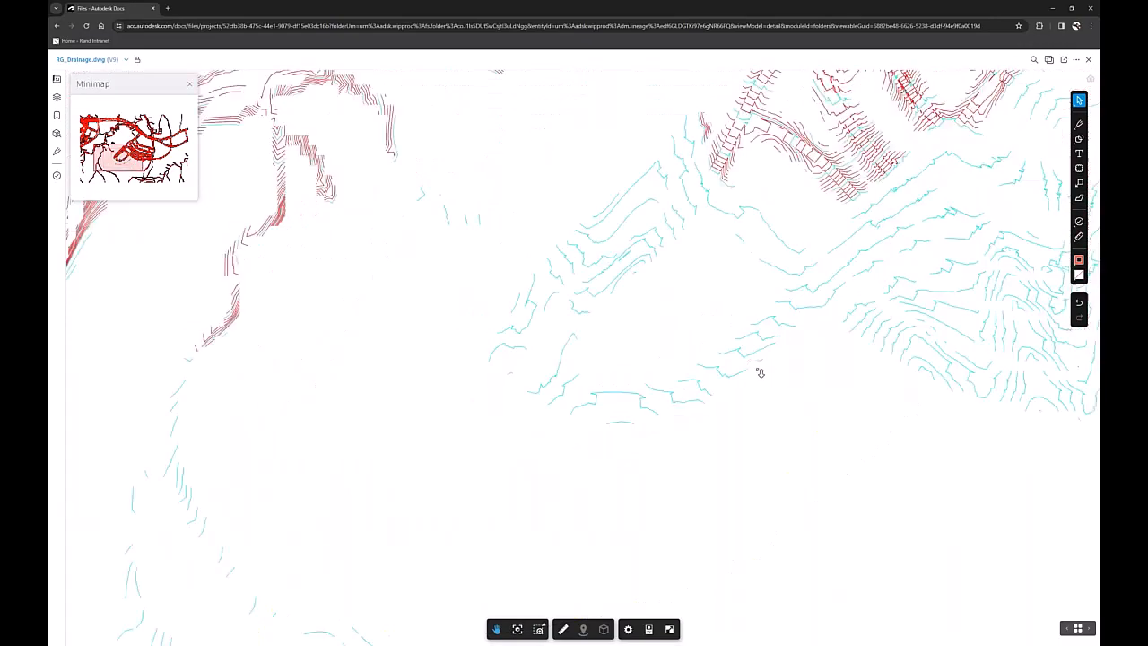
scroll(761, 374, "down", 4)
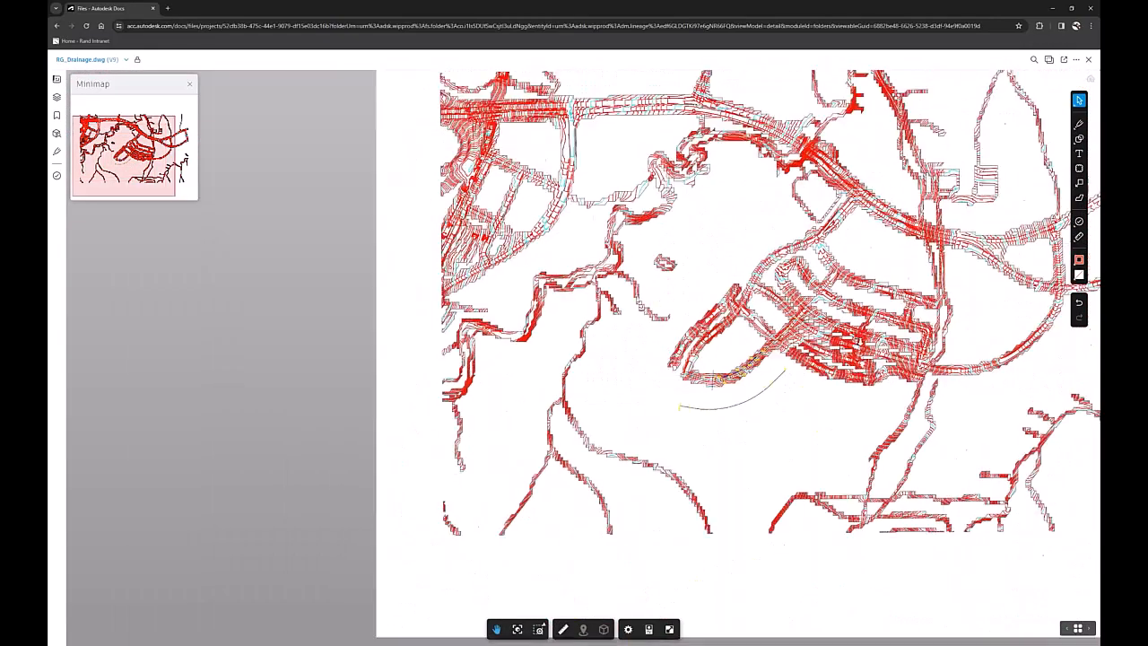
scroll(792, 366, "down", 1)
left_click_drag(791, 366, 706, 373)
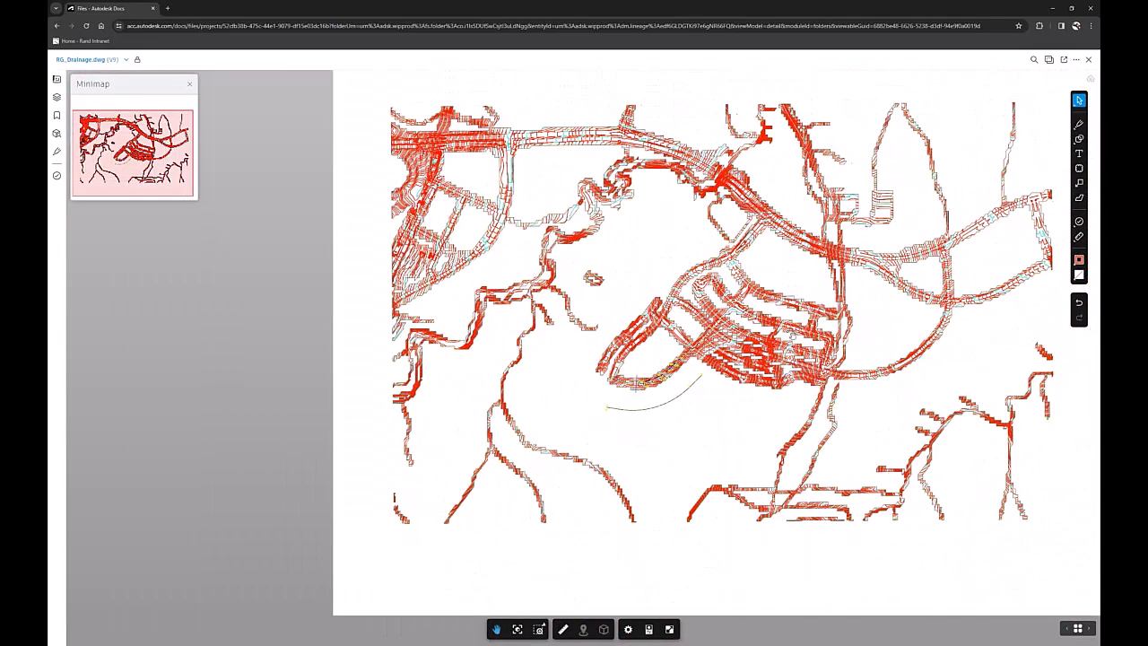
Close the minimap and display the Layout1 sheet of RG_Drainage.dwg with the list of sheets and views open.
left_click(189, 85)
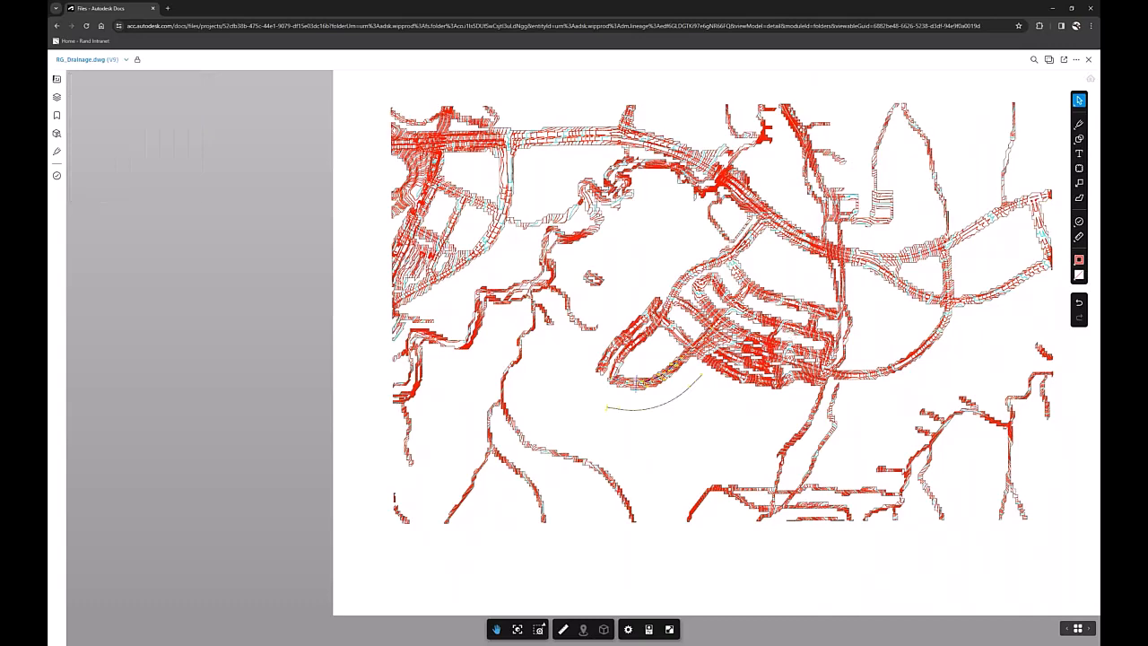
left_click(58, 80)
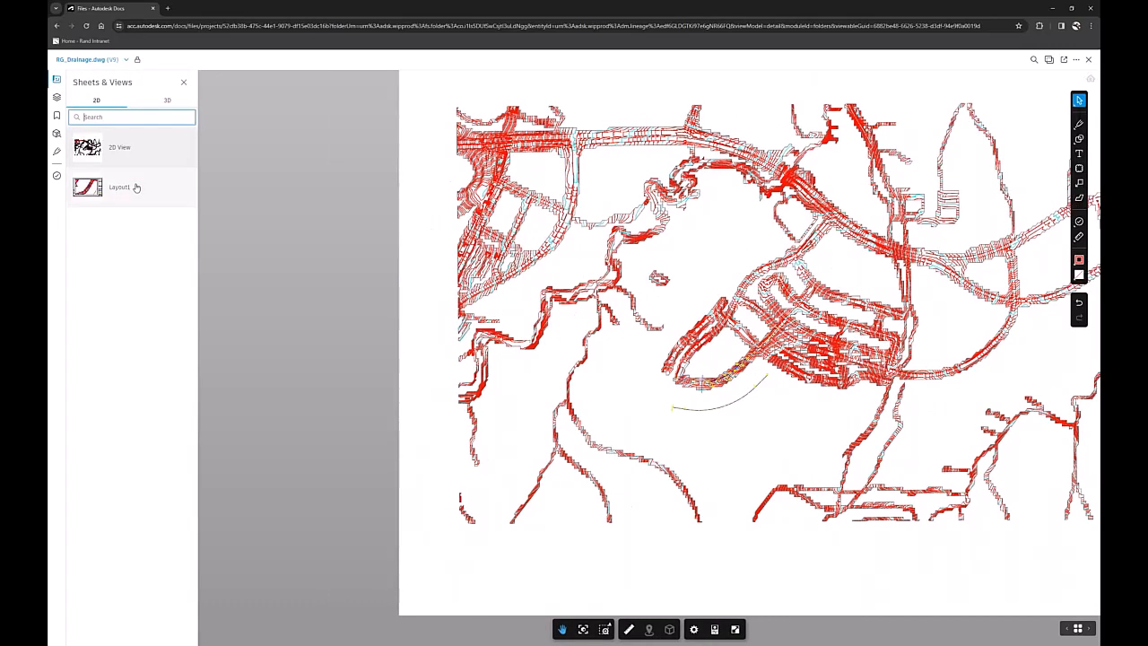
left_click(136, 187)
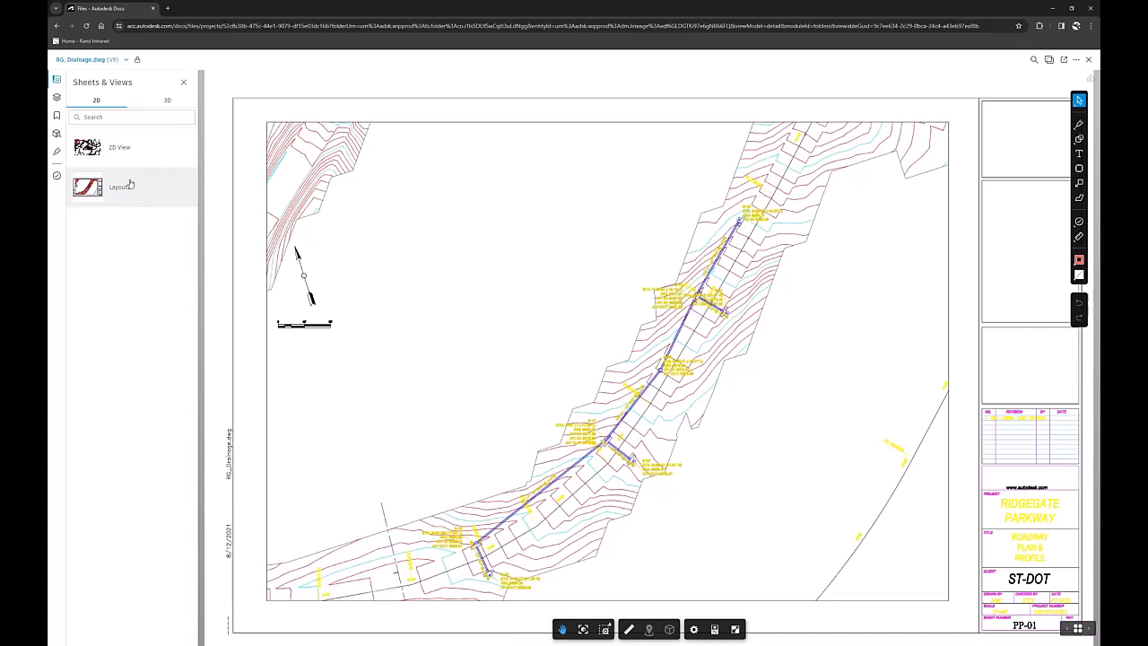
left_click(56, 80)
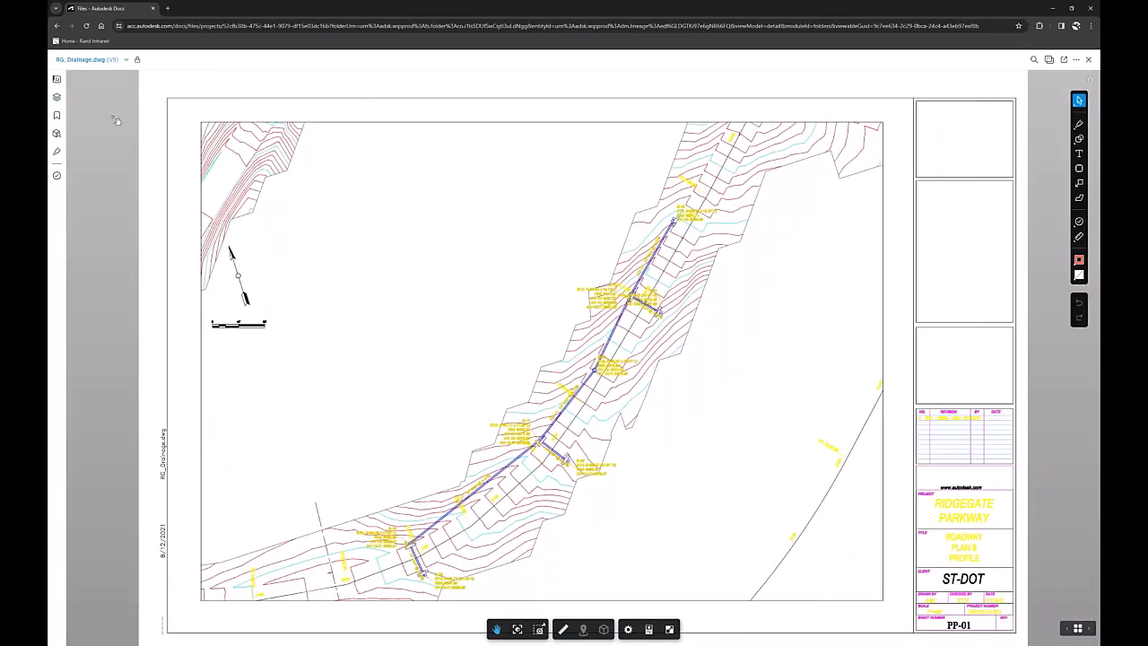
left_click(65, 83)
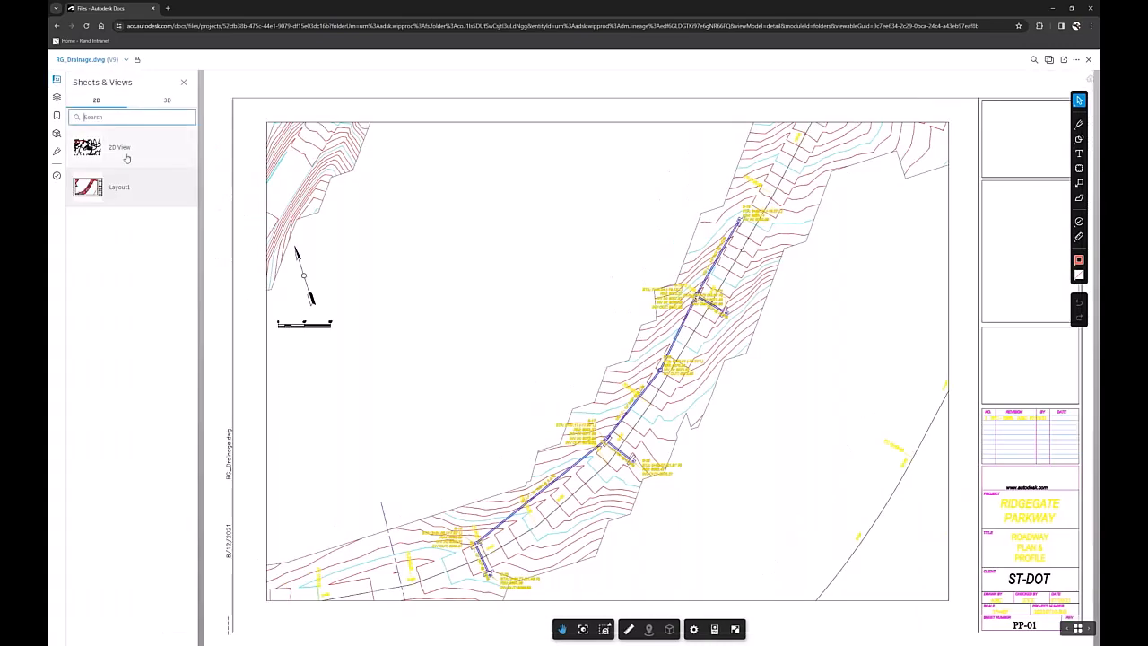
left_click(98, 194)
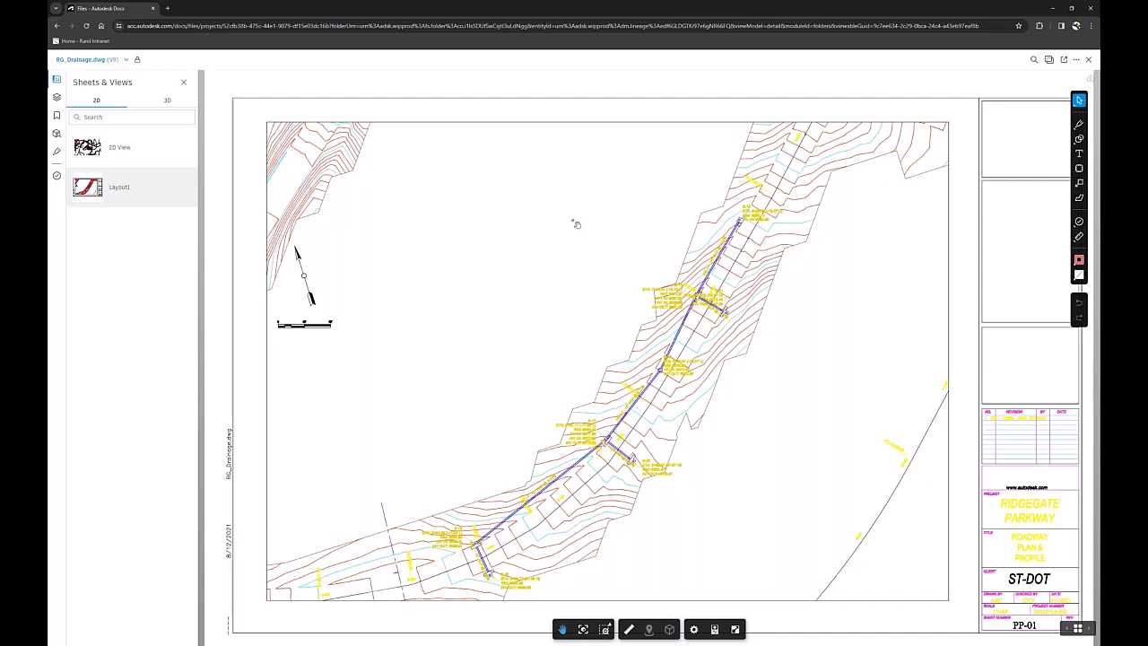
Draw a cloud markup on Layout1 around the pipe run between structures S-16 and S-17, and pull in its upper-left corner.
scroll(596, 183, "down", 3)
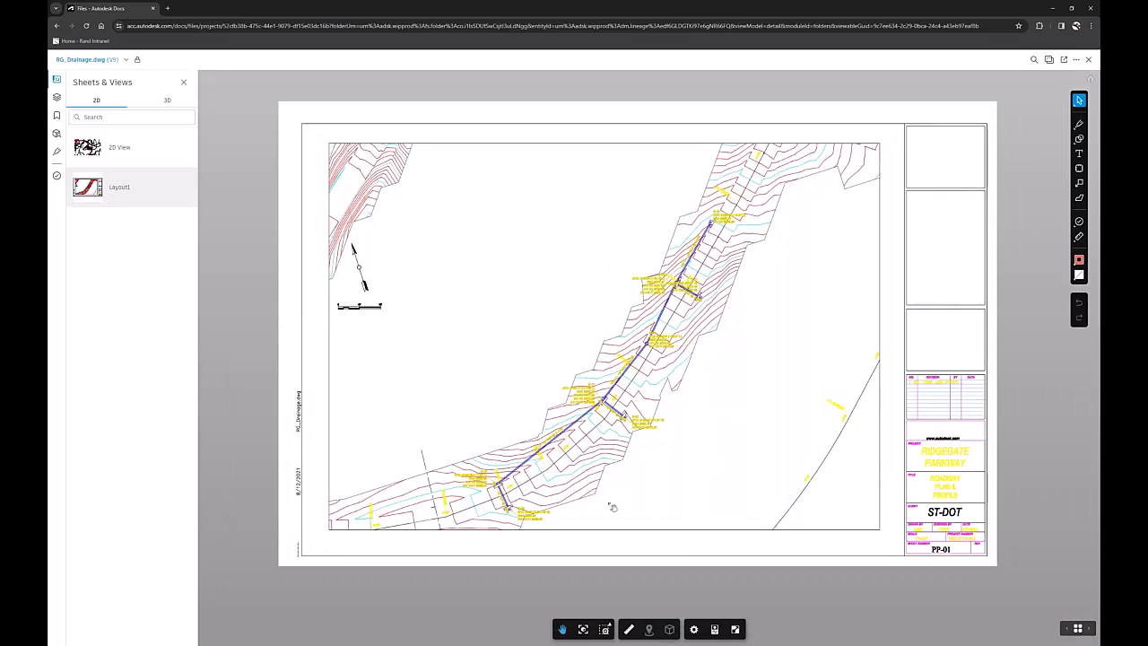
scroll(613, 508, "up", 5)
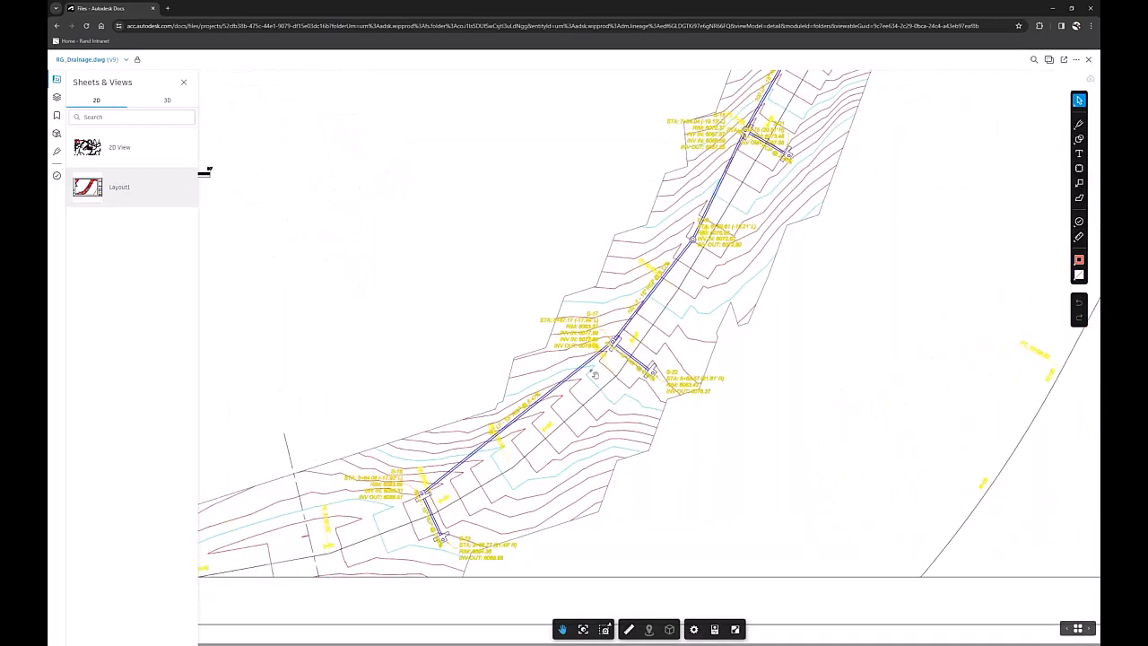
scroll(525, 404, "up", 2)
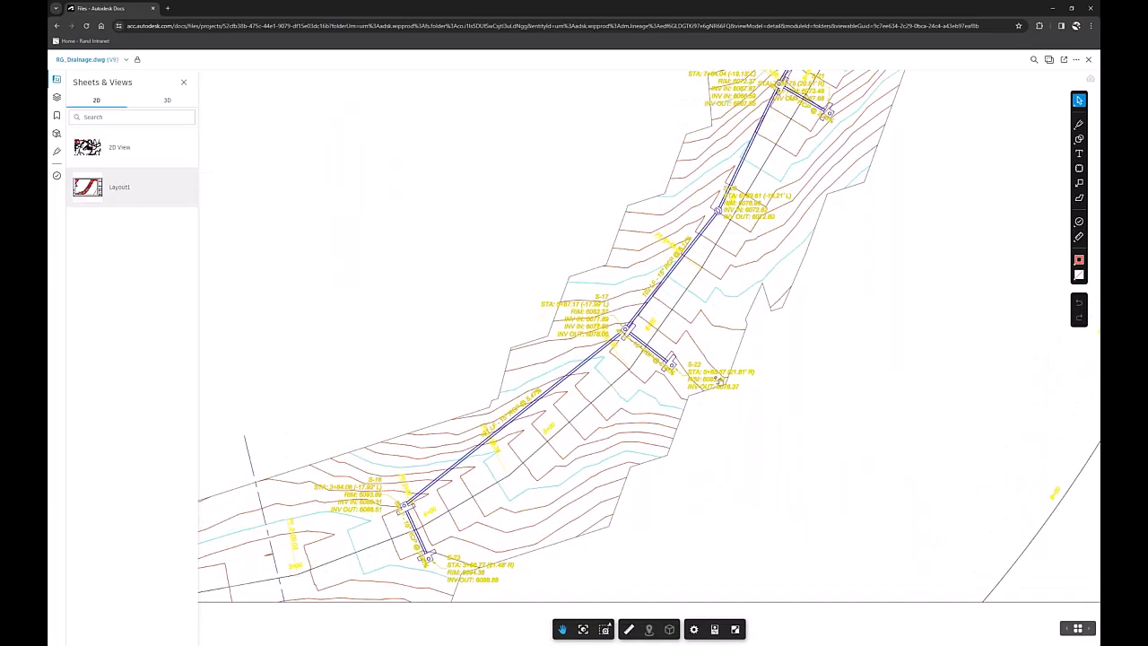
scroll(719, 382, "down", 2)
scroll(986, 239, "down", 1)
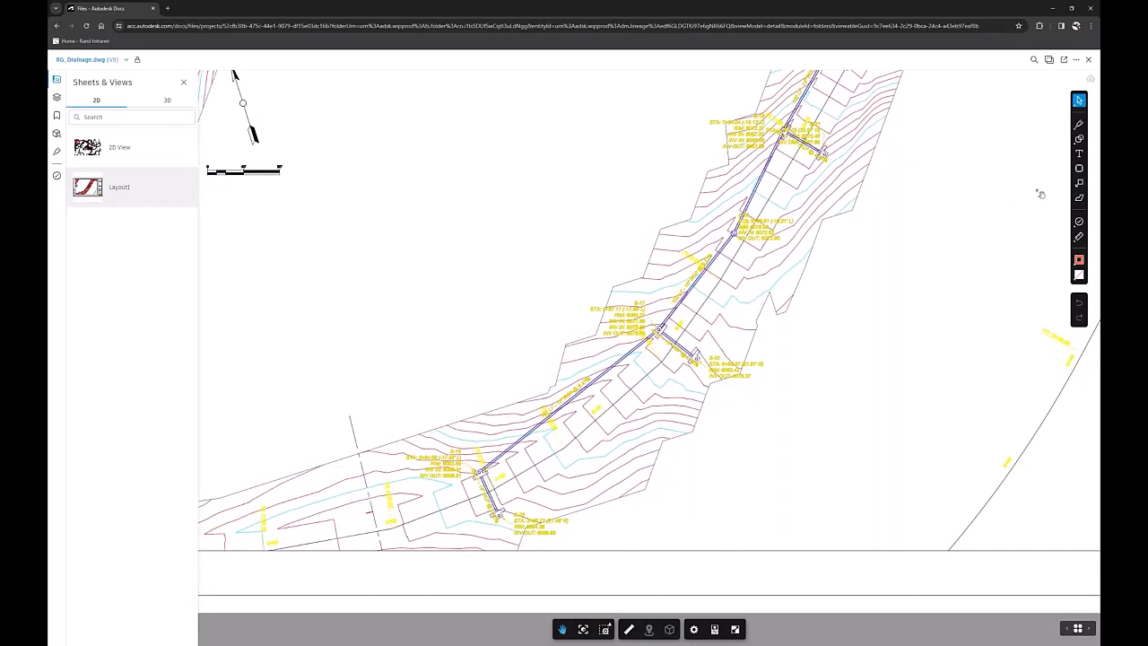
left_click(1080, 167)
mouse_move(462, 327)
left_mouse_down()
mouse_move(638, 429)
mouse_move(655, 467)
left_mouse_up()
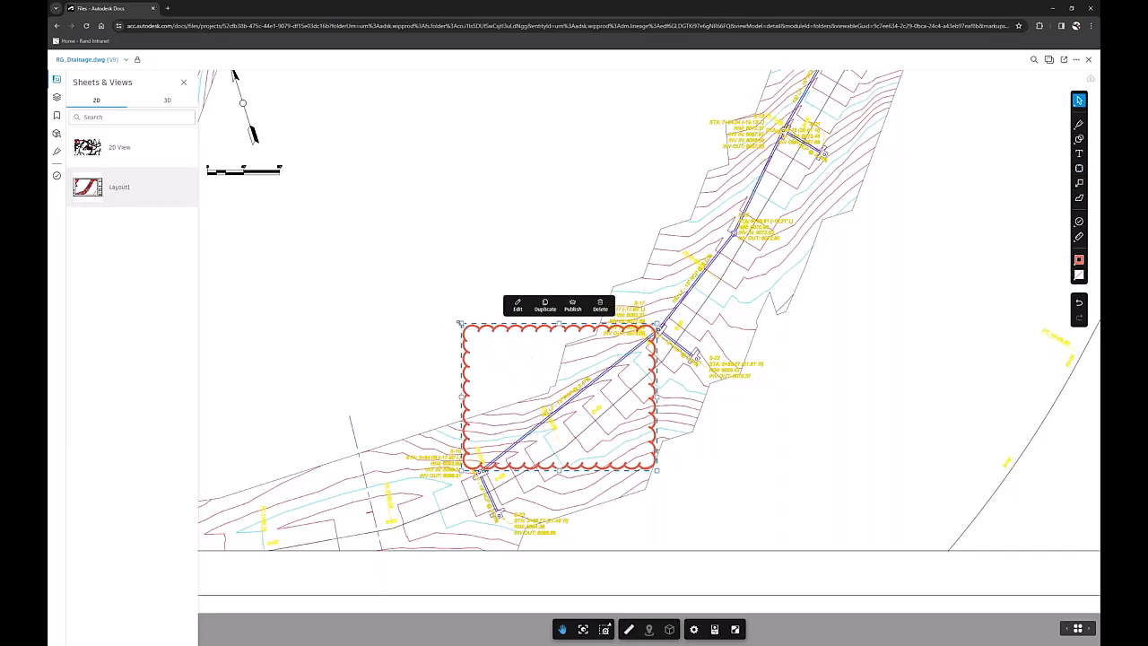
left_click_drag(459, 322, 494, 345)
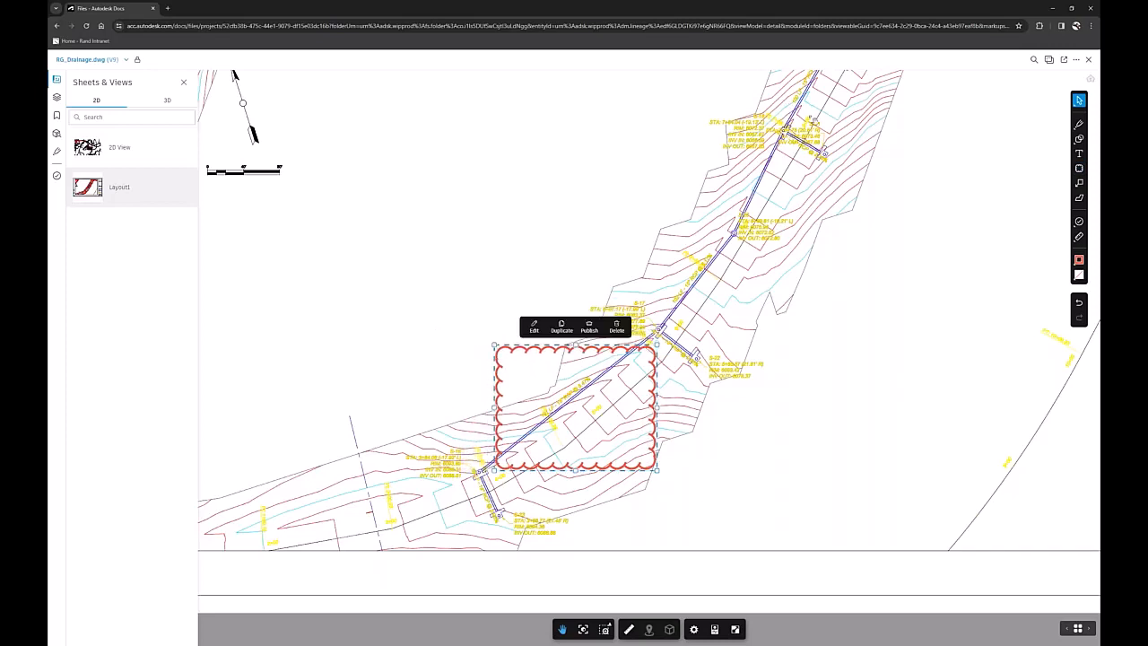
Examine the structures and pipe labels along the drainage run from its upper end down to S-16.
mouse_move(811, 144)
left_mouse_down()
mouse_move(748, 279)
mouse_move(663, 355)
mouse_move(662, 248)
left_mouse_up()
scroll(662, 348, "up", 2)
scroll(662, 348, "up", 1)
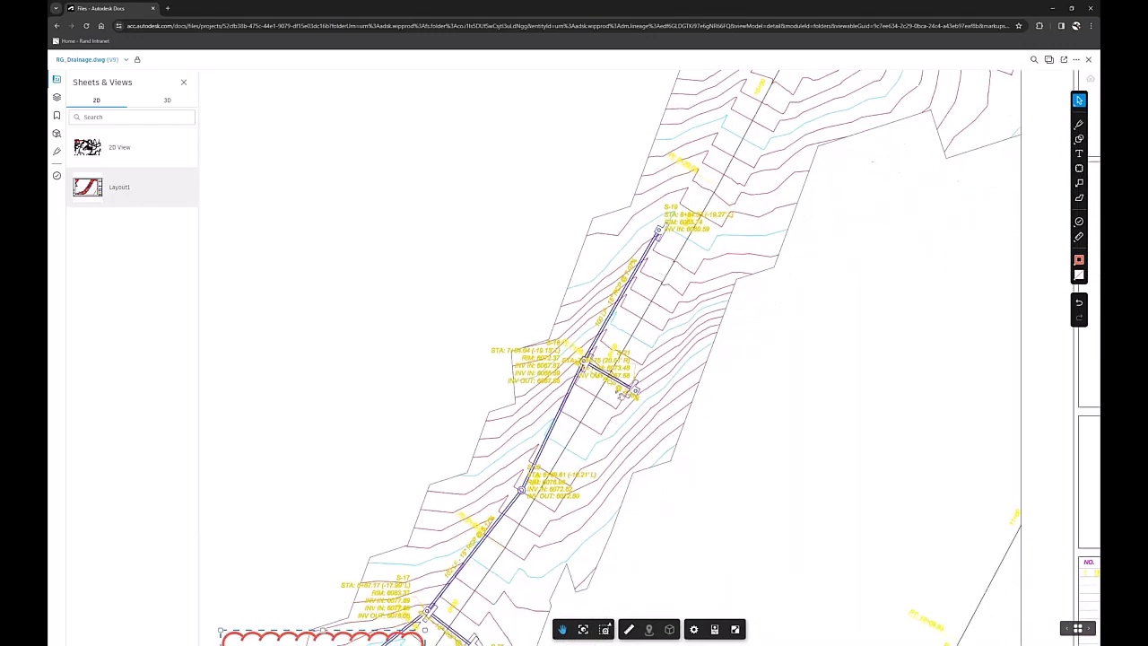
left_click_drag(621, 395, 621, 240)
mouse_move(601, 325)
left_mouse_down()
mouse_move(674, 136)
mouse_move(705, 182)
mouse_move(697, 200)
left_mouse_up()
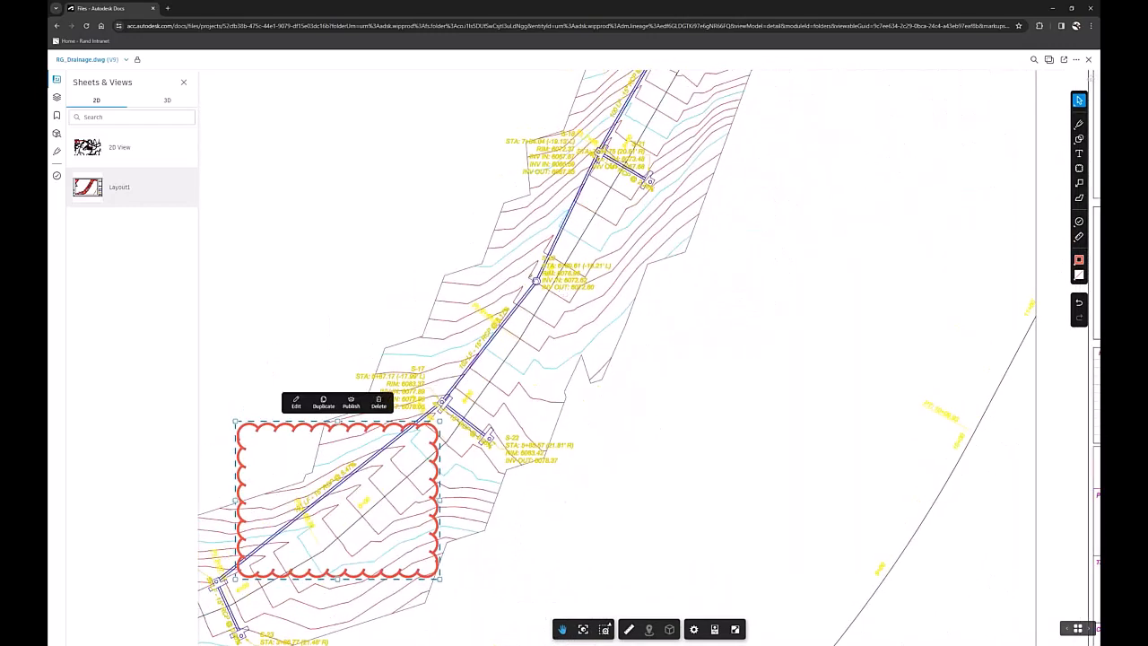
left_click_drag(539, 291, 580, 210)
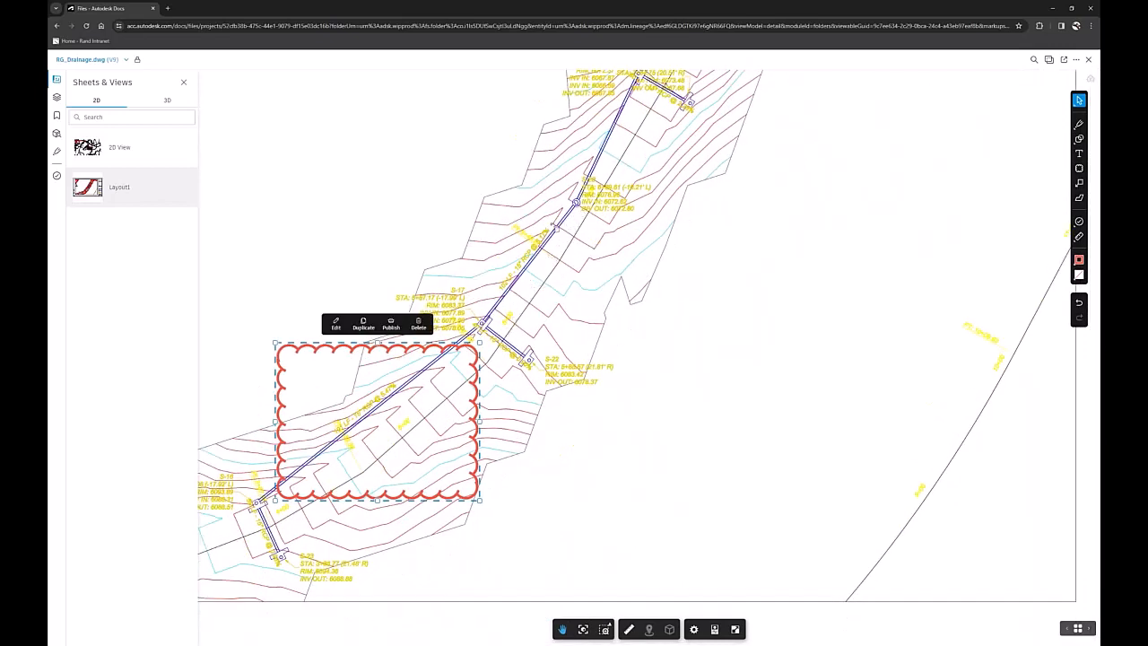
left_click_drag(530, 294, 598, 216)
left_click_drag(590, 296, 677, 185)
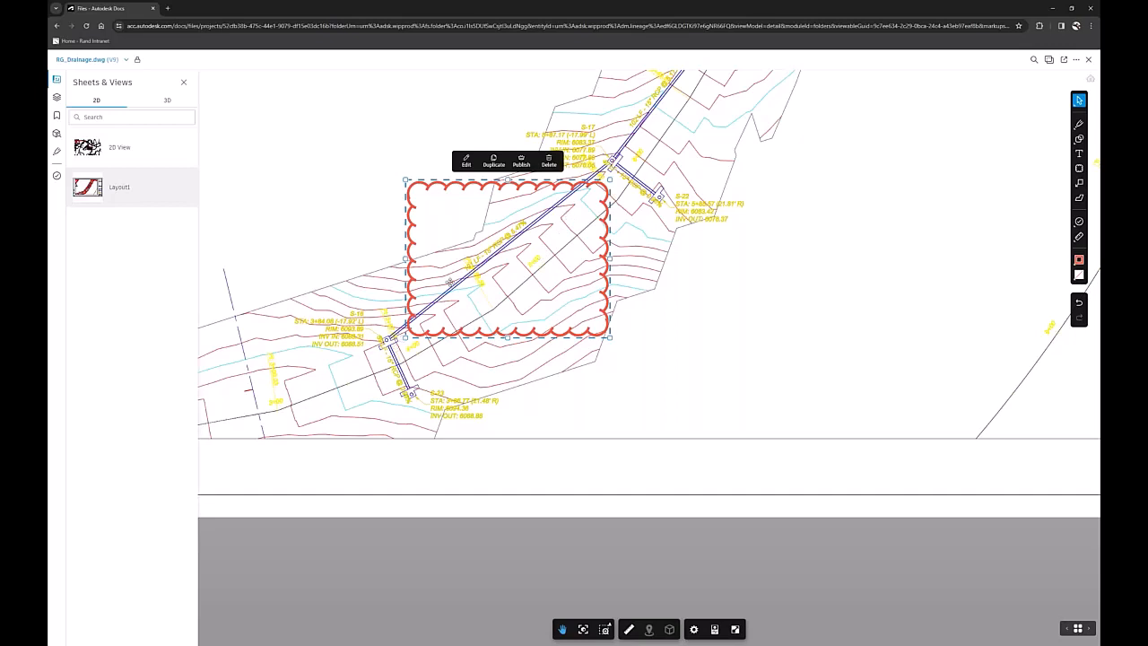
Shrink the cloud from two opposite corners so it encloses only the middle of the pipe run between S-16 and S-17.
scroll(515, 280, "up", 3)
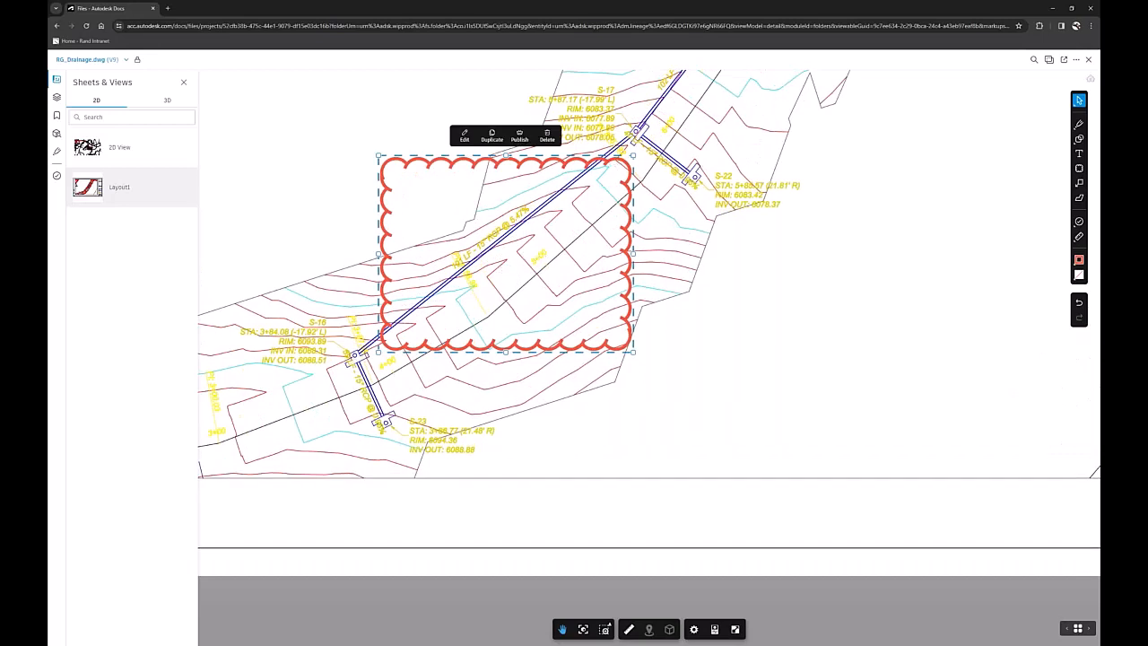
left_click_drag(378, 156, 419, 174)
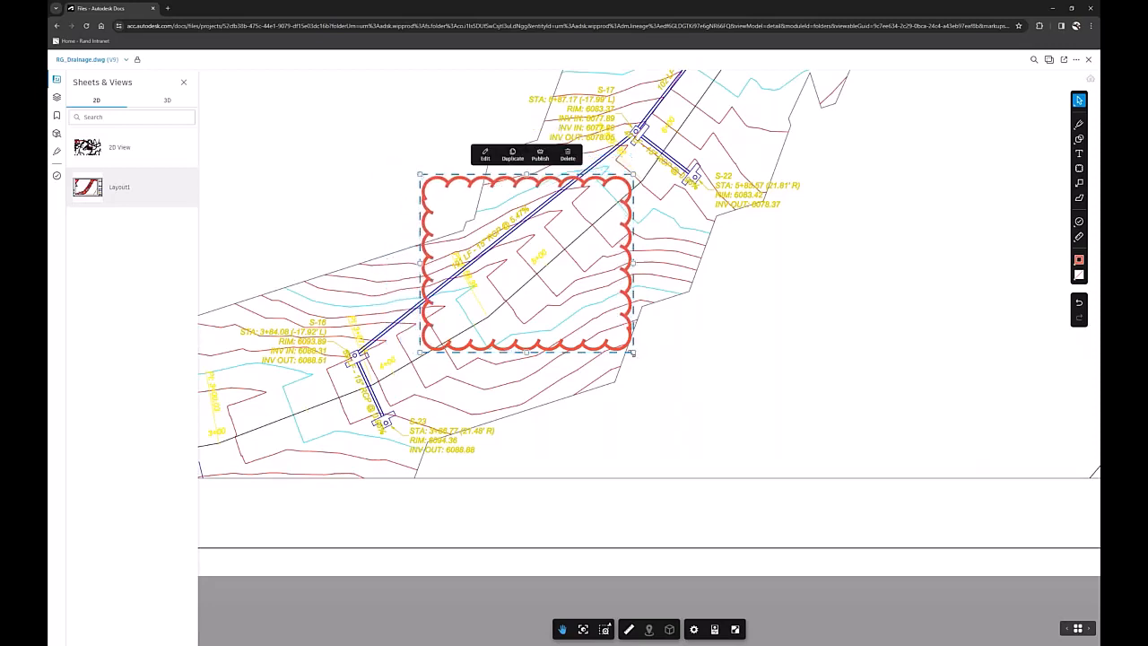
left_click_drag(633, 352, 571, 328)
scroll(571, 328, "down", 1)
left_click_drag(572, 329, 514, 389)
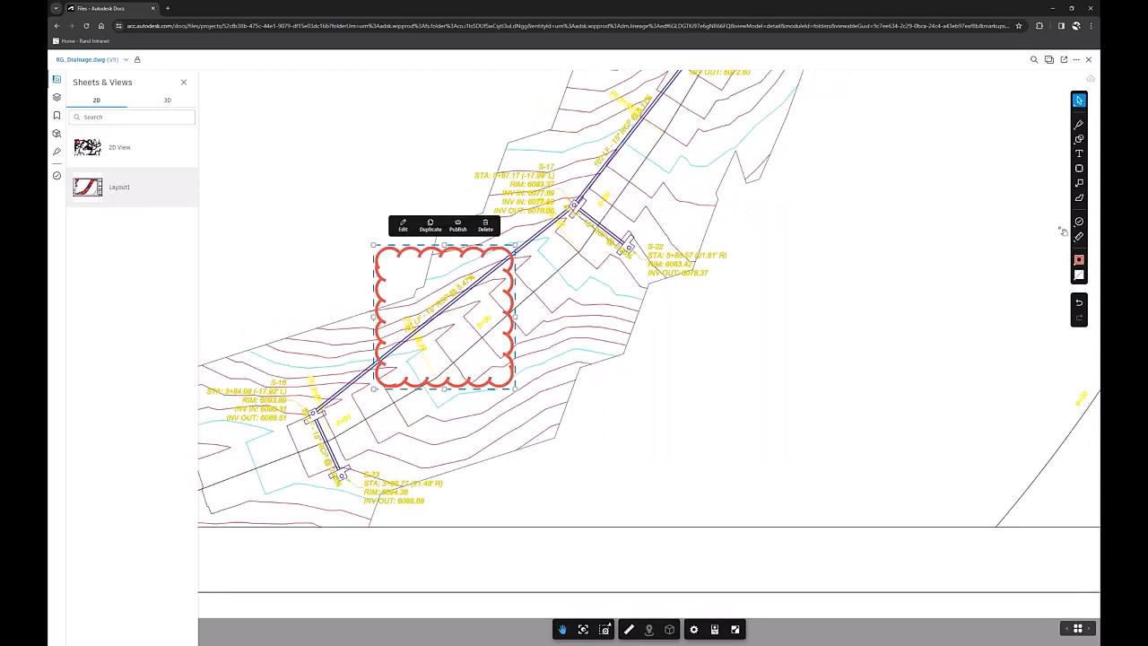
Add a callout pointing at the cloud's right edge with the text "Missing Drain Manhole".
left_click(1079, 183)
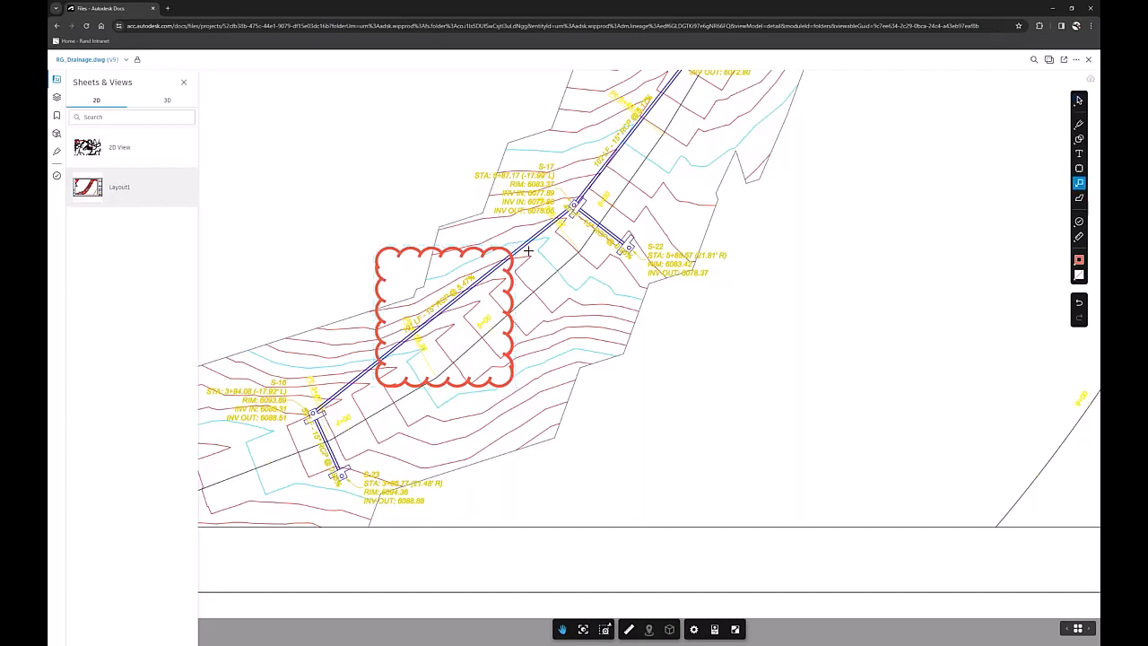
left_click_drag(516, 289, 668, 374)
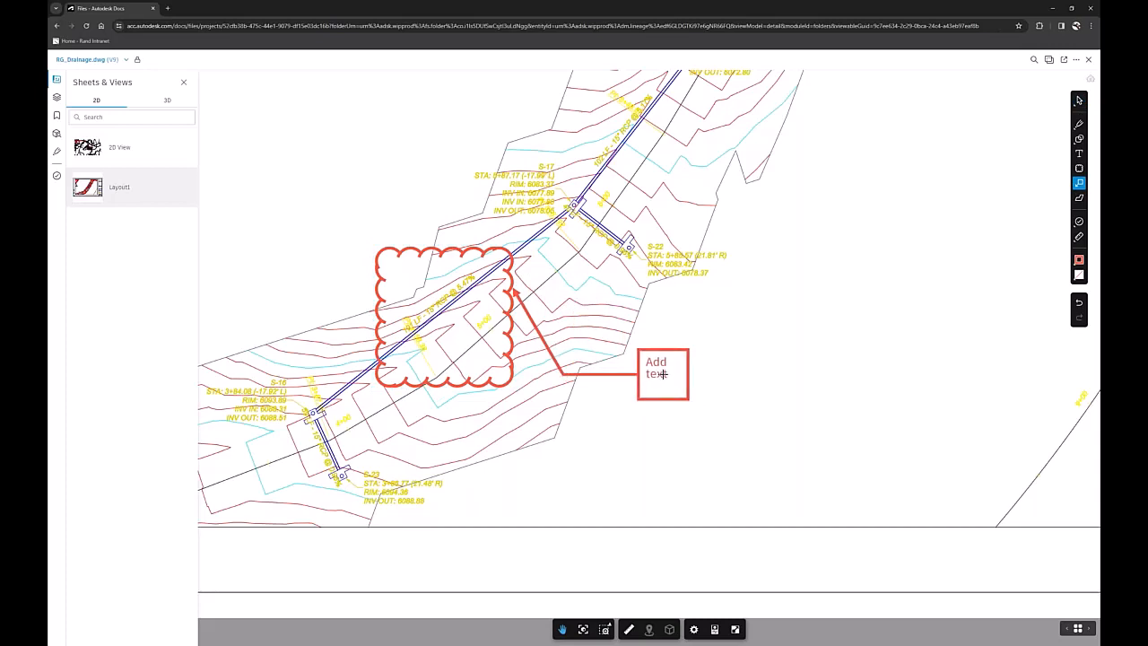
left_click(601, 375)
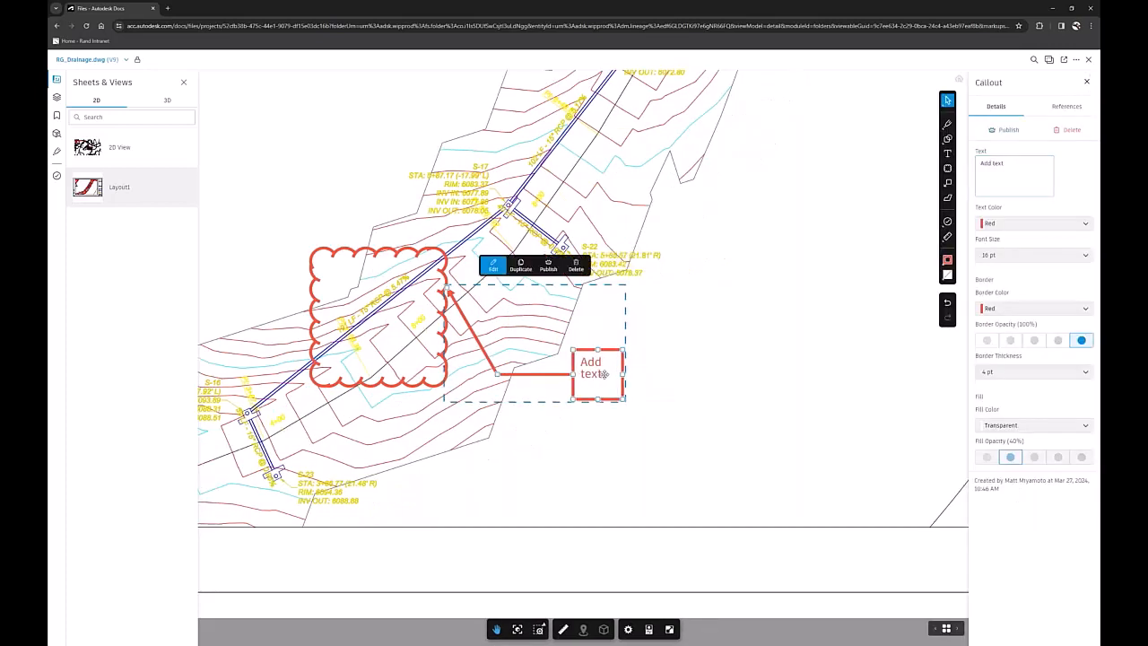
triple_click(1012, 163)
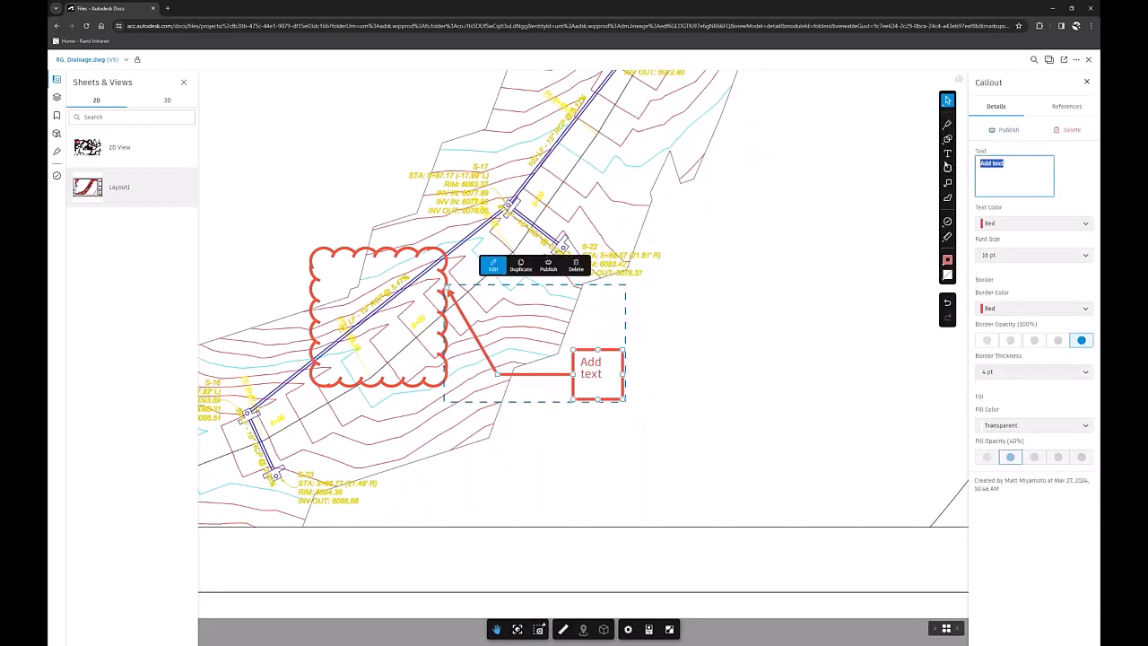
type("Missing")
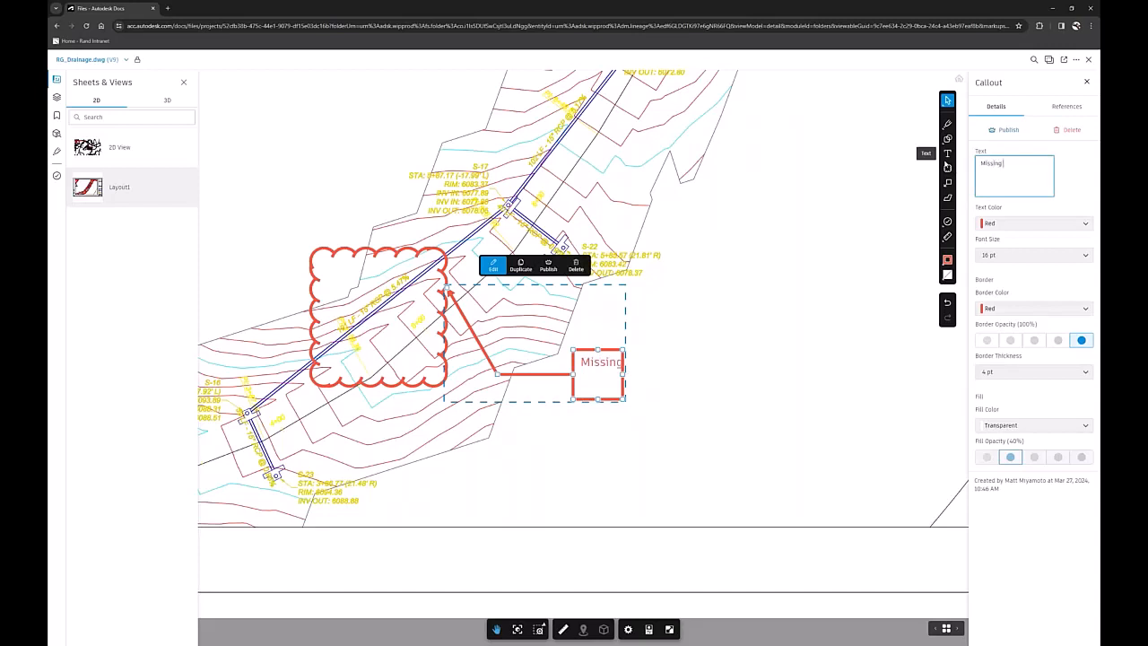
type(" Drain Manhole")
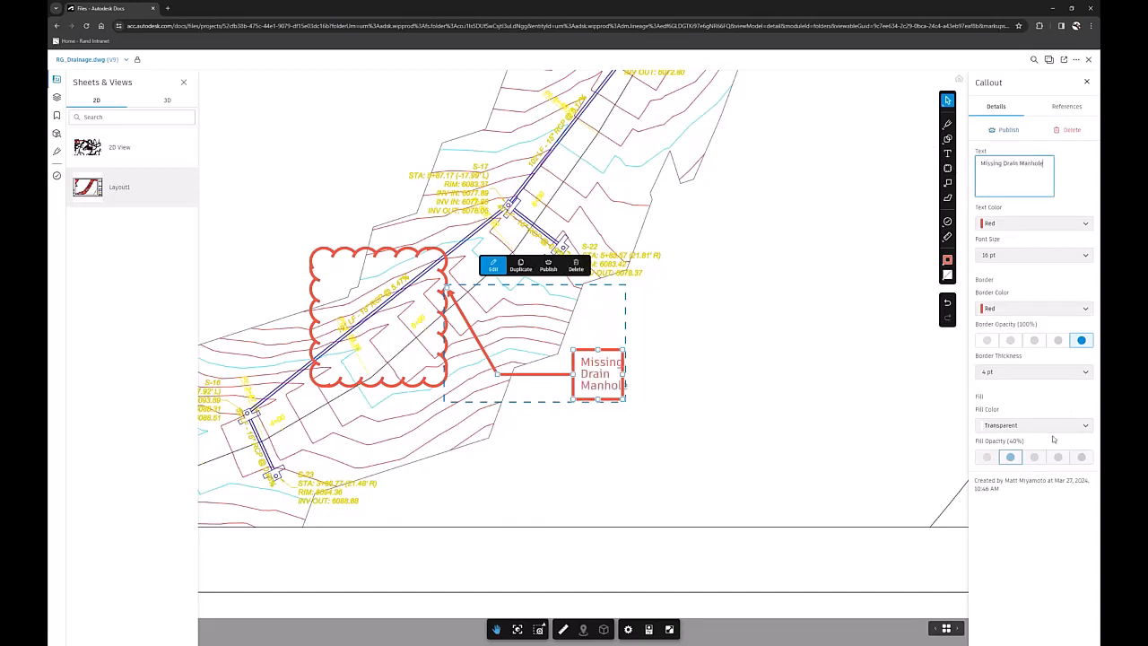
Widen the callout's text box to fit its wording and move the box closer to the cloud.
left_click(665, 380)
left_click(688, 379)
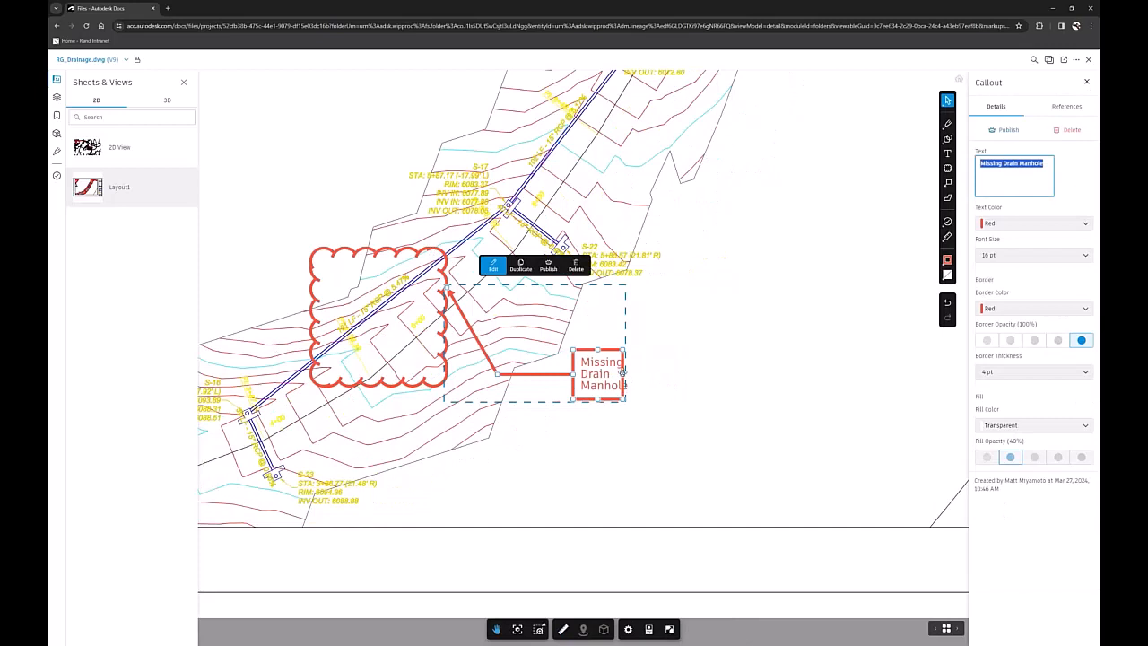
left_click_drag(622, 371, 645, 372)
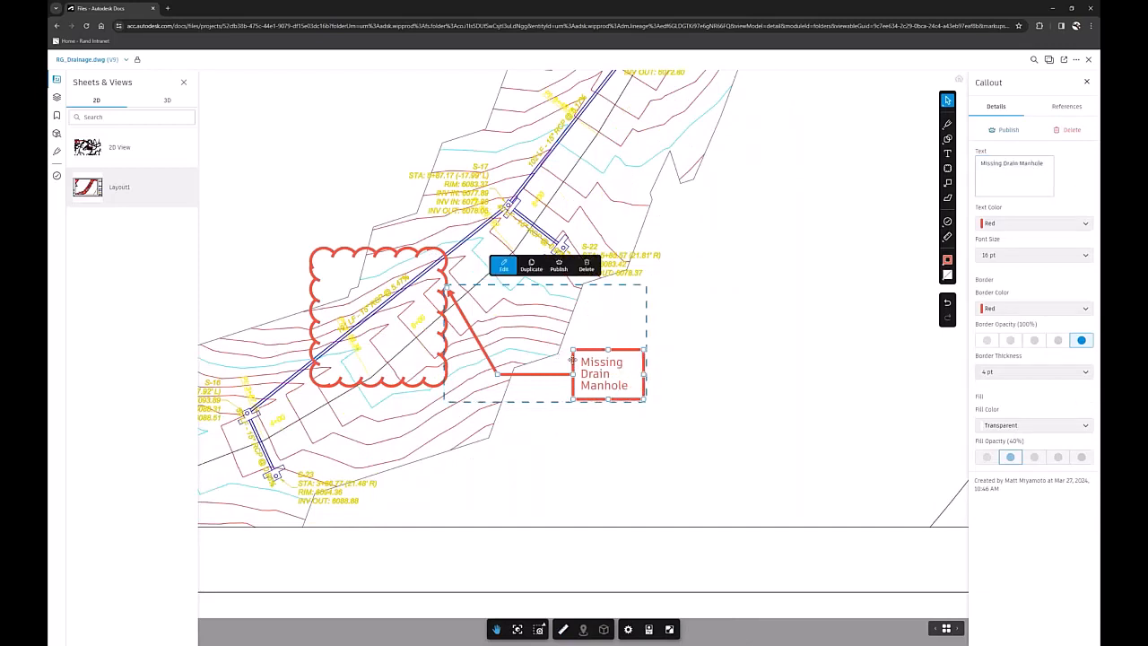
left_click_drag(571, 360, 517, 360)
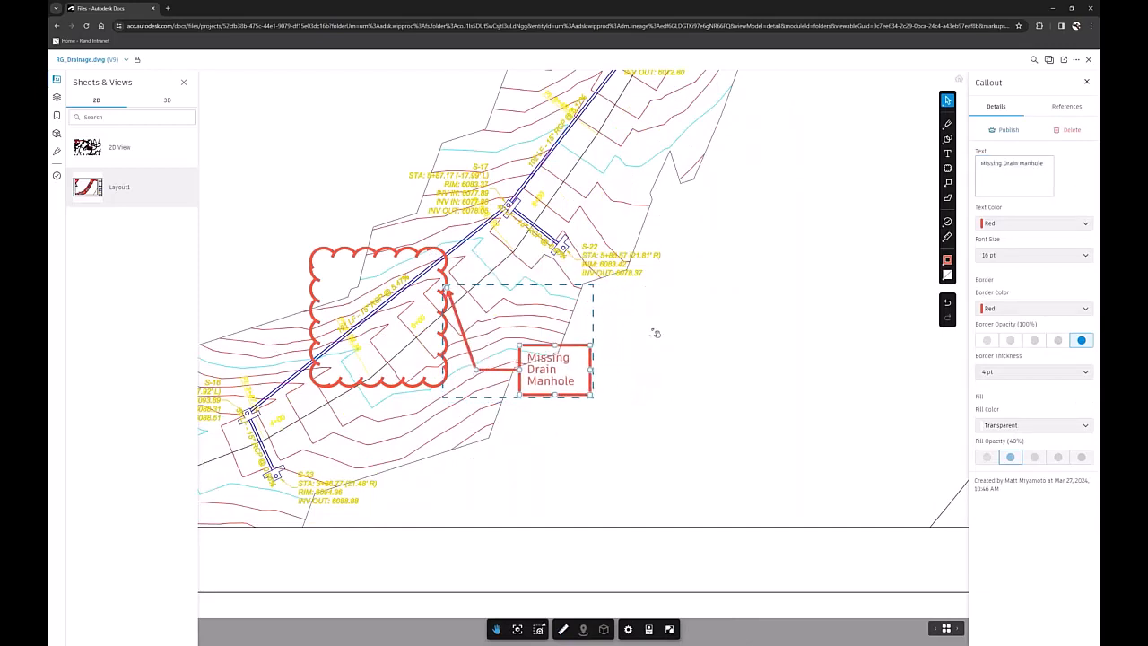
Publish the "Missing Drain Manhole" callout and the cloud markup it points to.
left_click(656, 333)
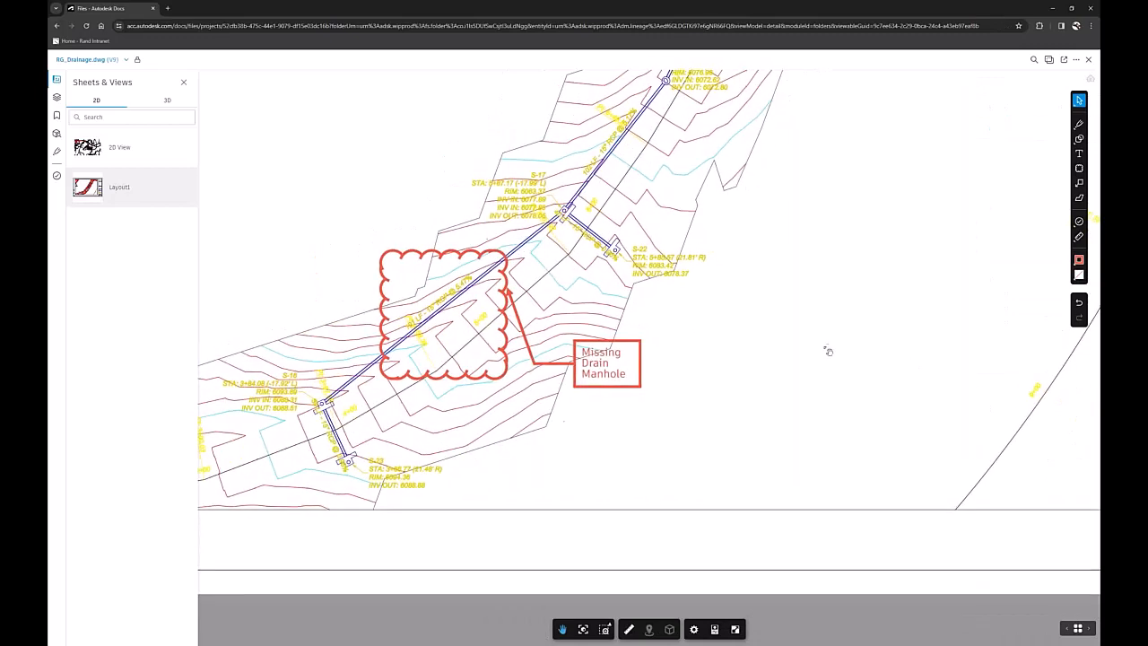
scroll(828, 350, "down", 1)
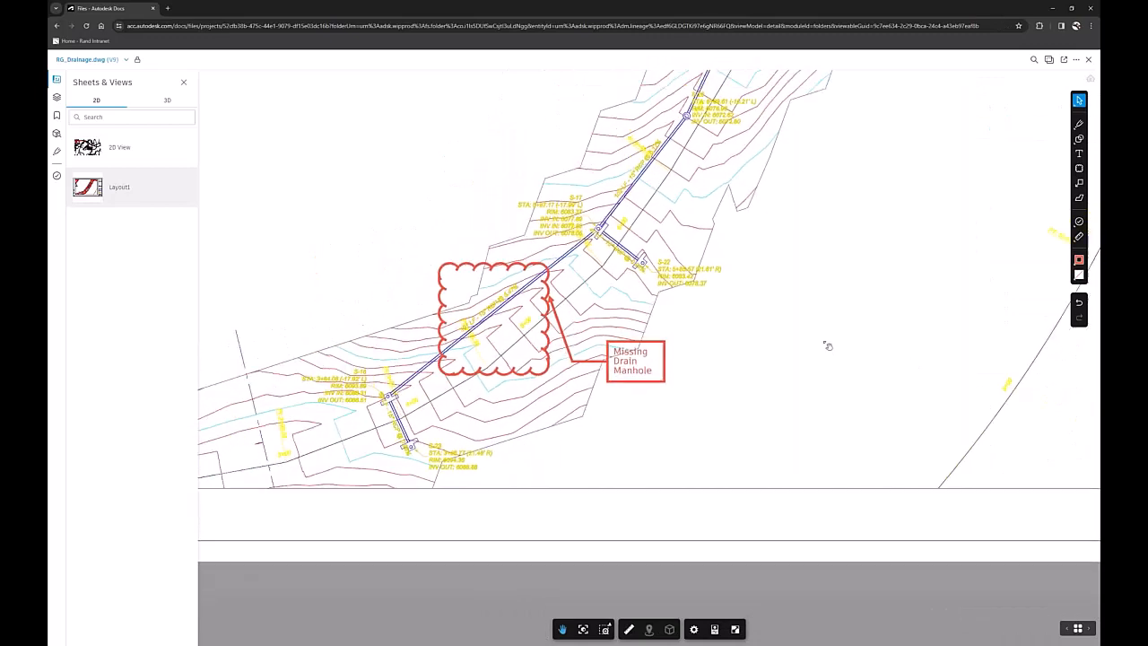
left_click(641, 349)
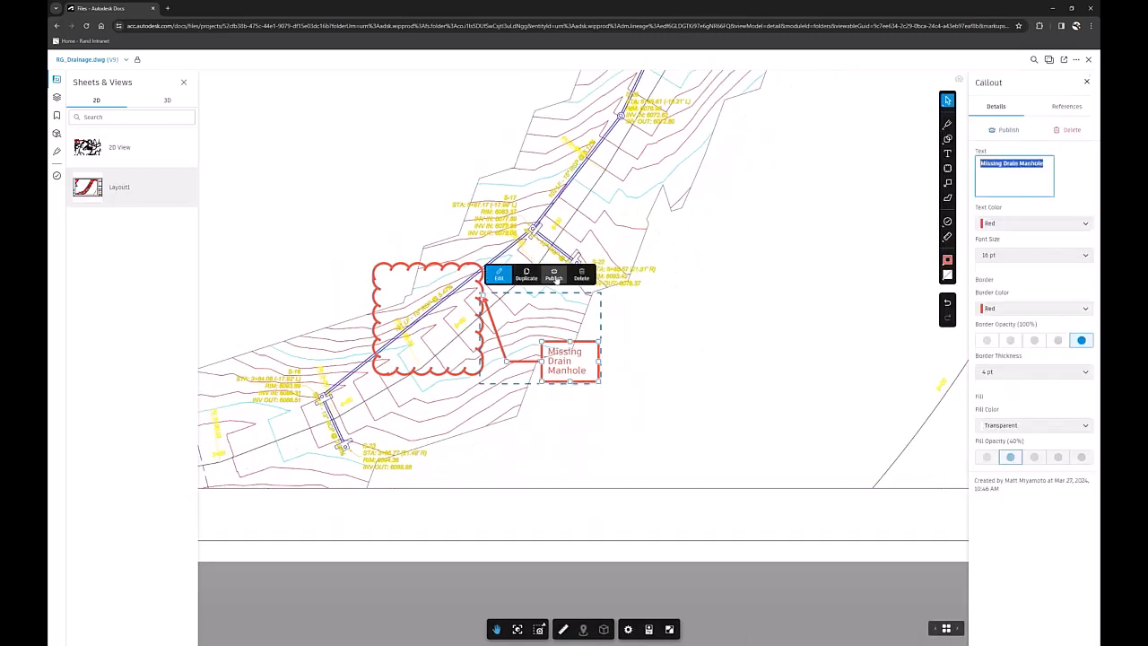
left_click(727, 323)
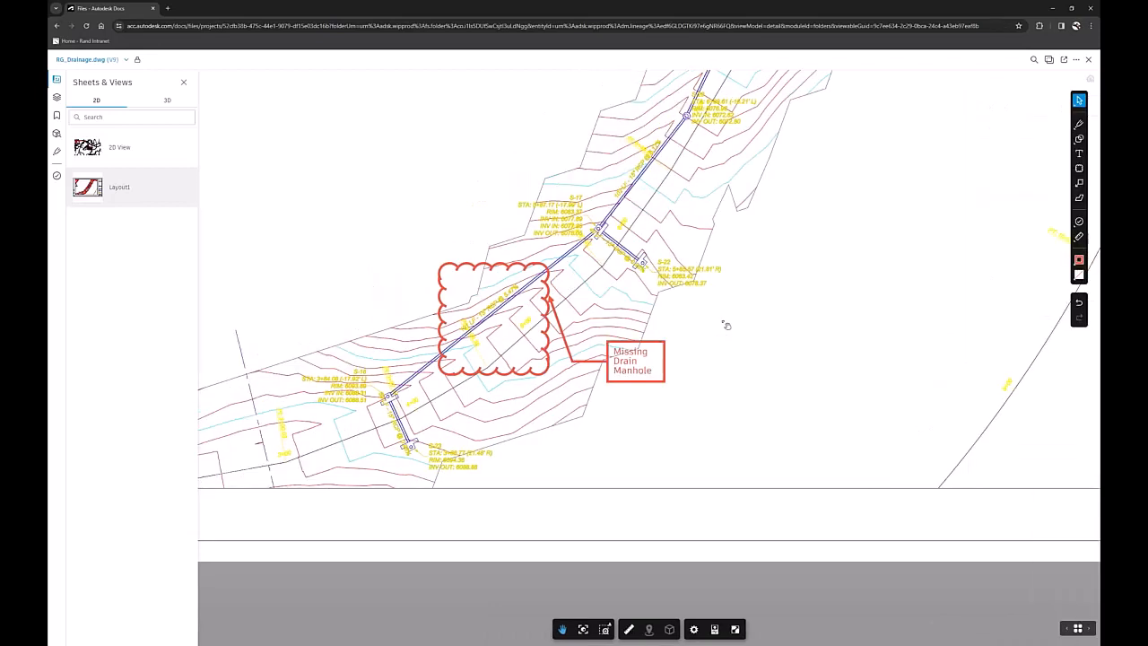
left_click(651, 346)
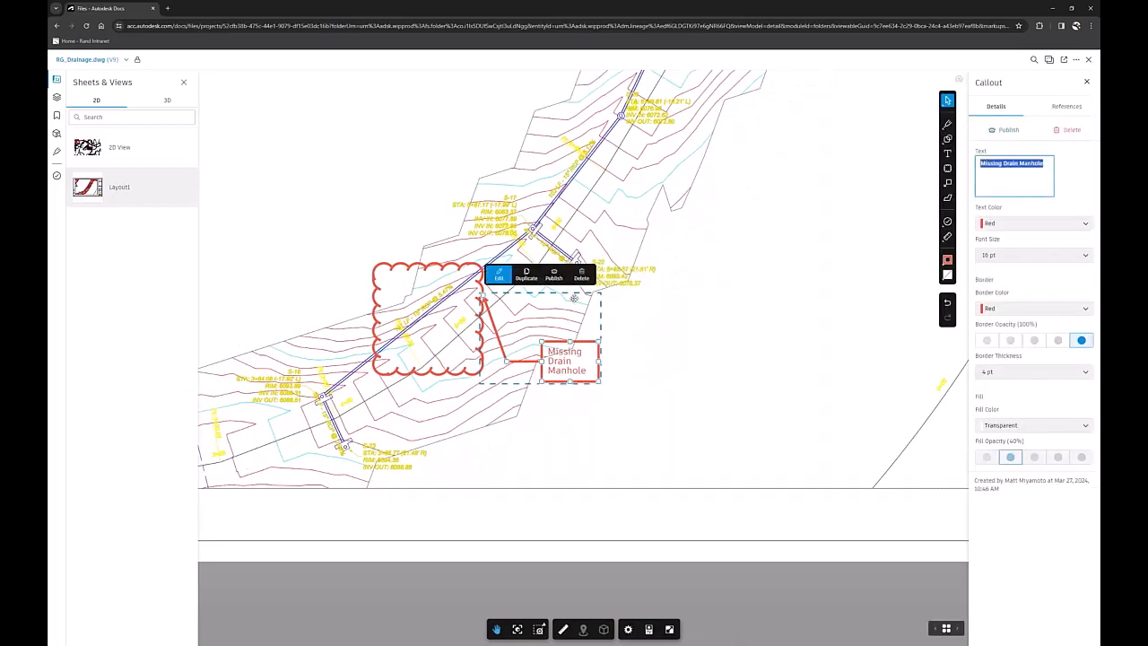
left_click(448, 272)
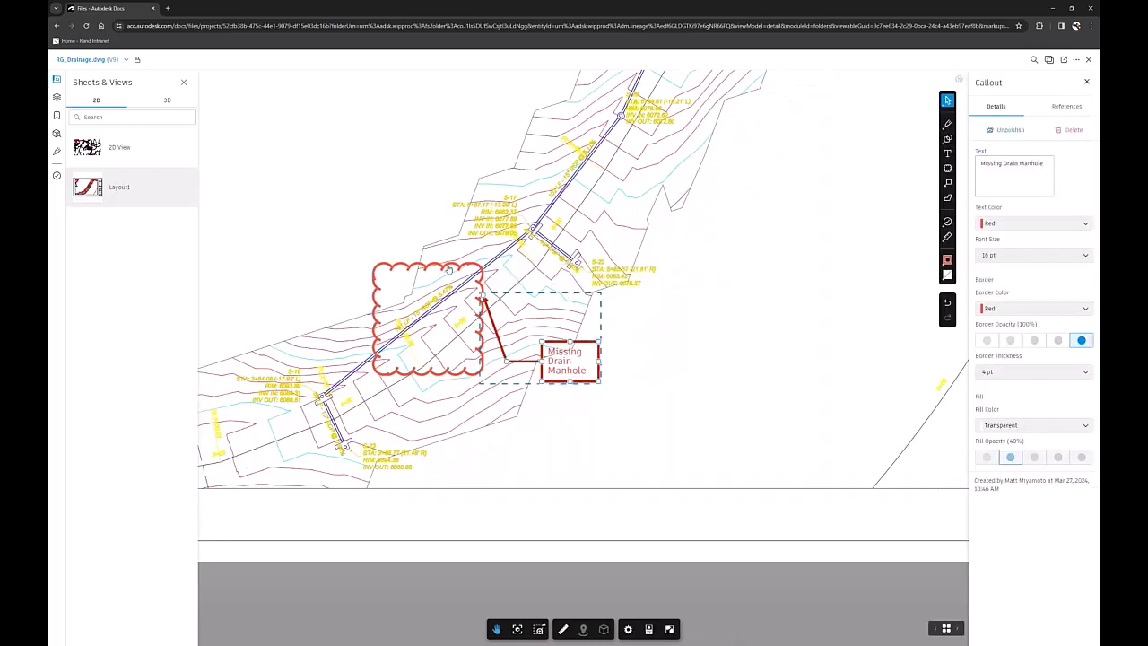
left_click(441, 244)
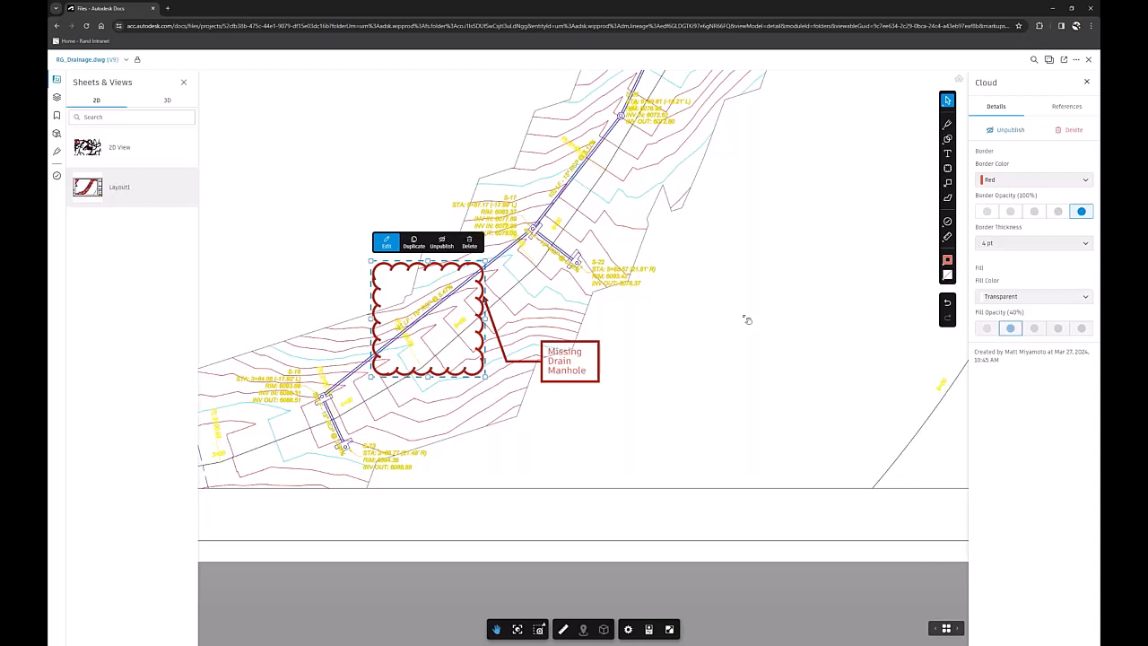
left_click(758, 331)
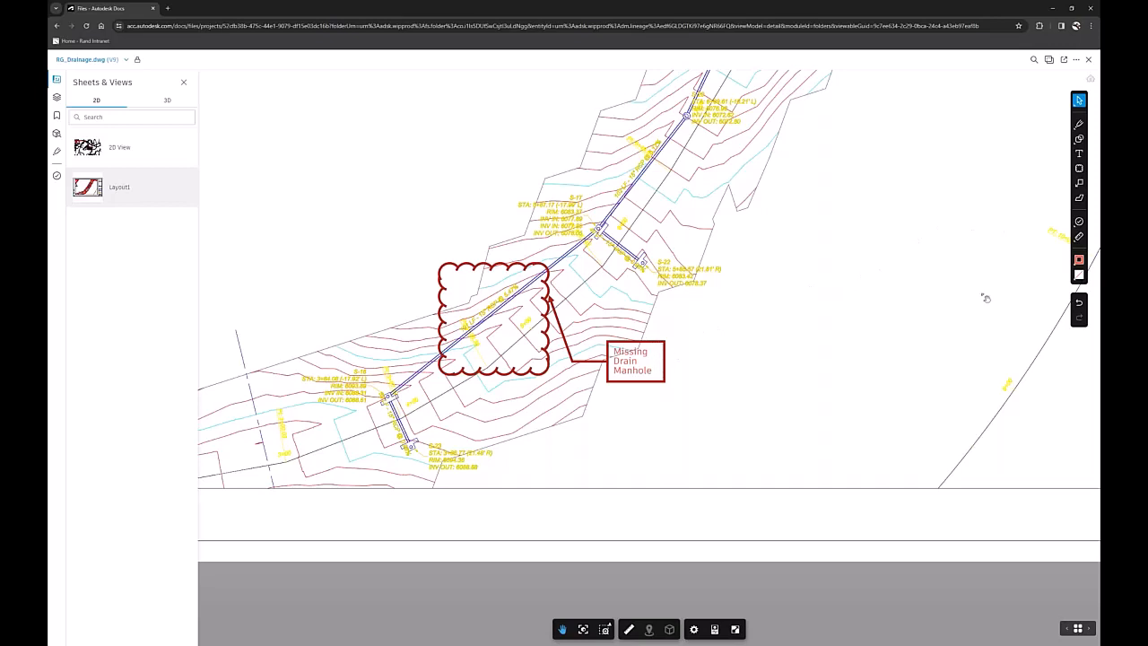
Place a General issue pin on the cloud's right edge, near the callout's arrowhead.
left_click(1079, 225)
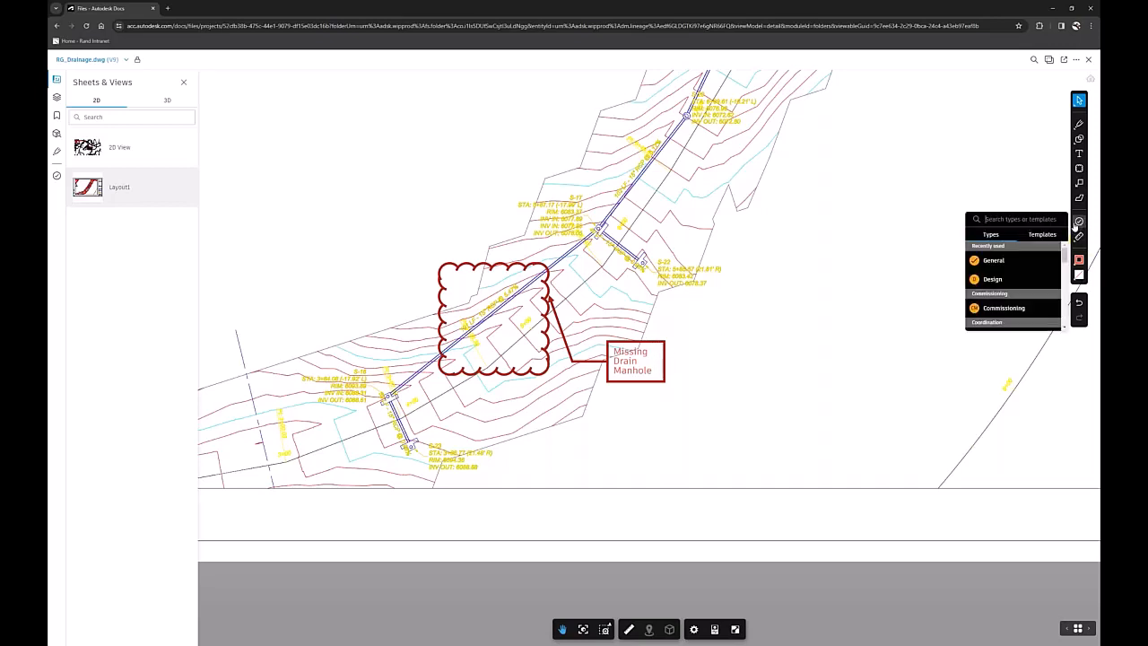
left_click(1007, 262)
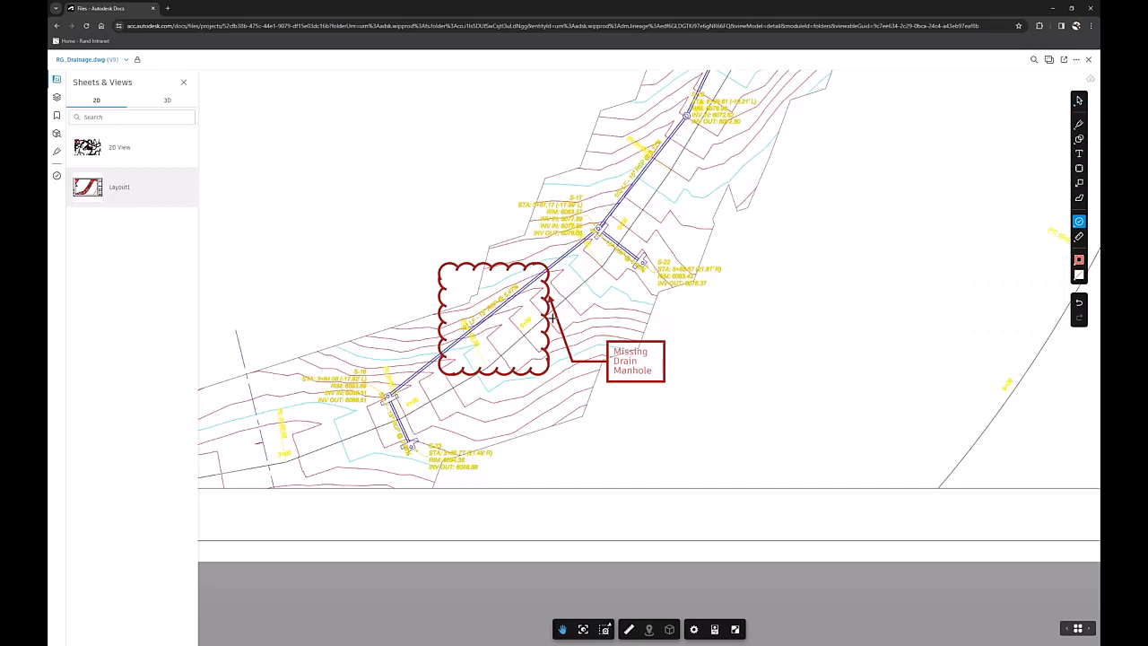
left_click(550, 309)
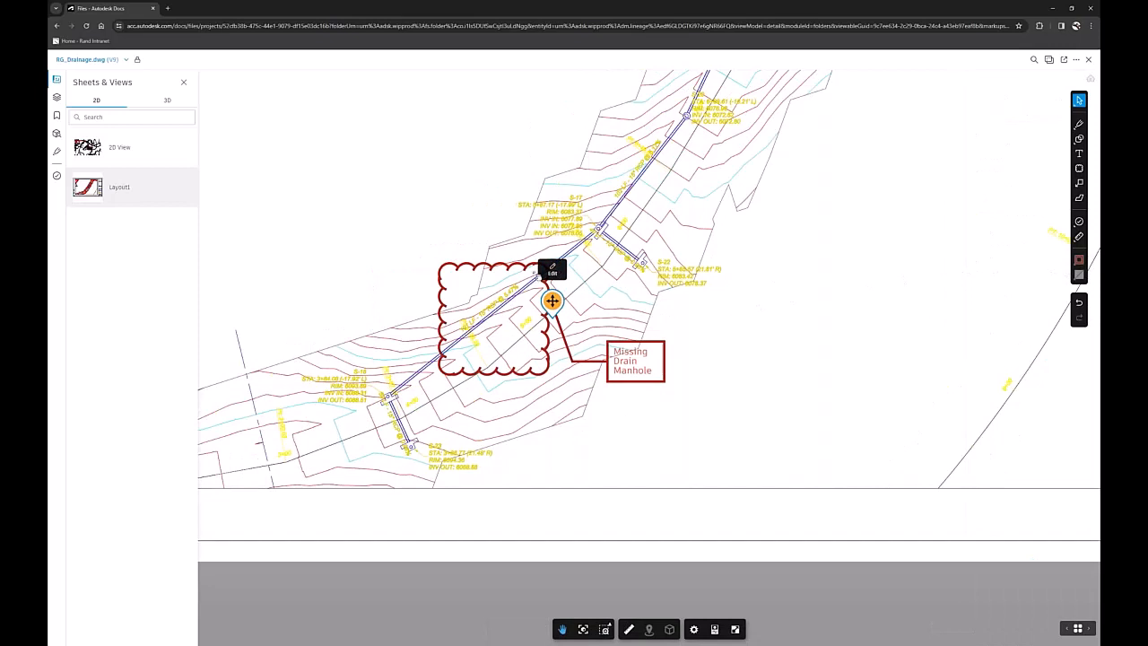
Open the new issue's details and title it "Missing Drain Manhole".
left_click(552, 269)
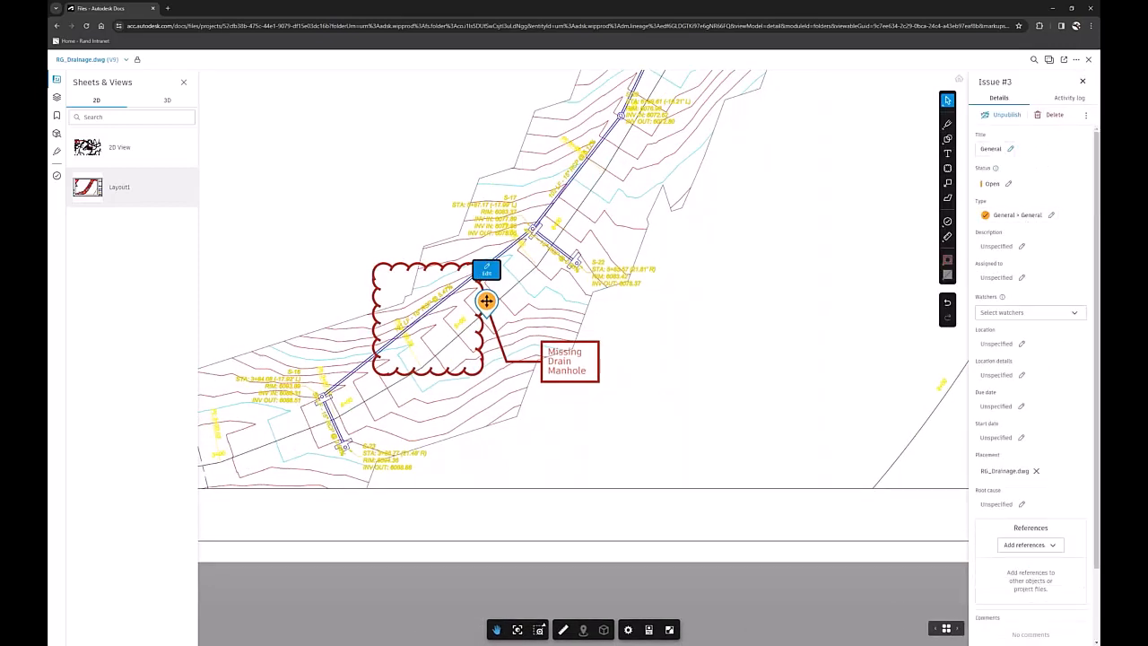
left_click(1010, 149)
key("ctrl+a")
type("Mis")
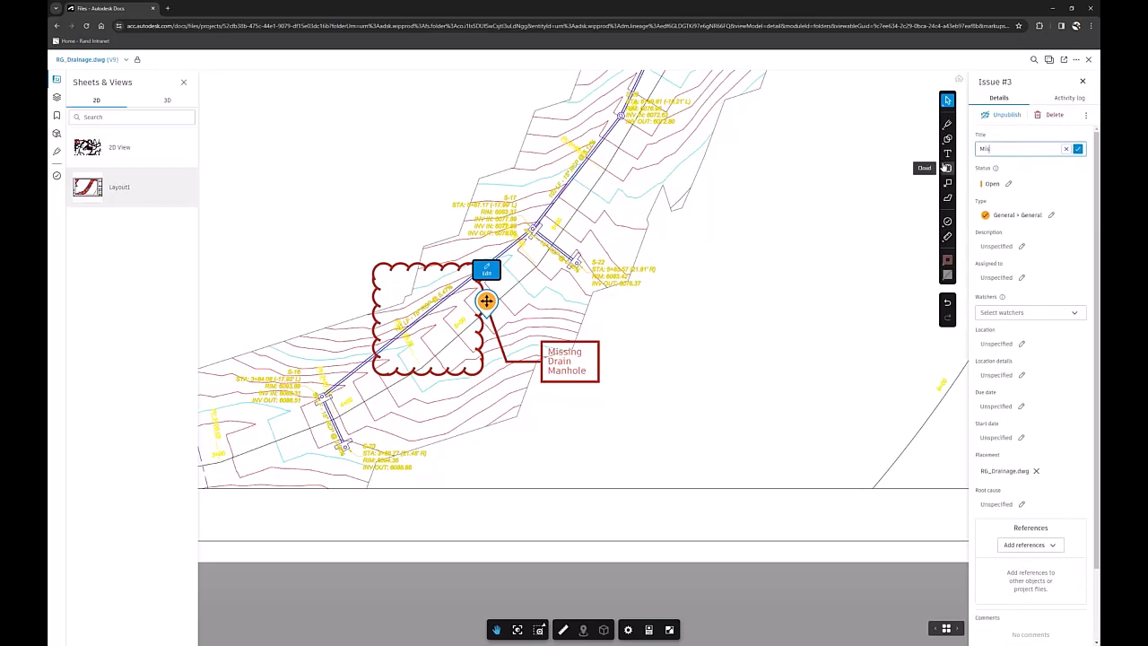
type("sing Drain Manhole")
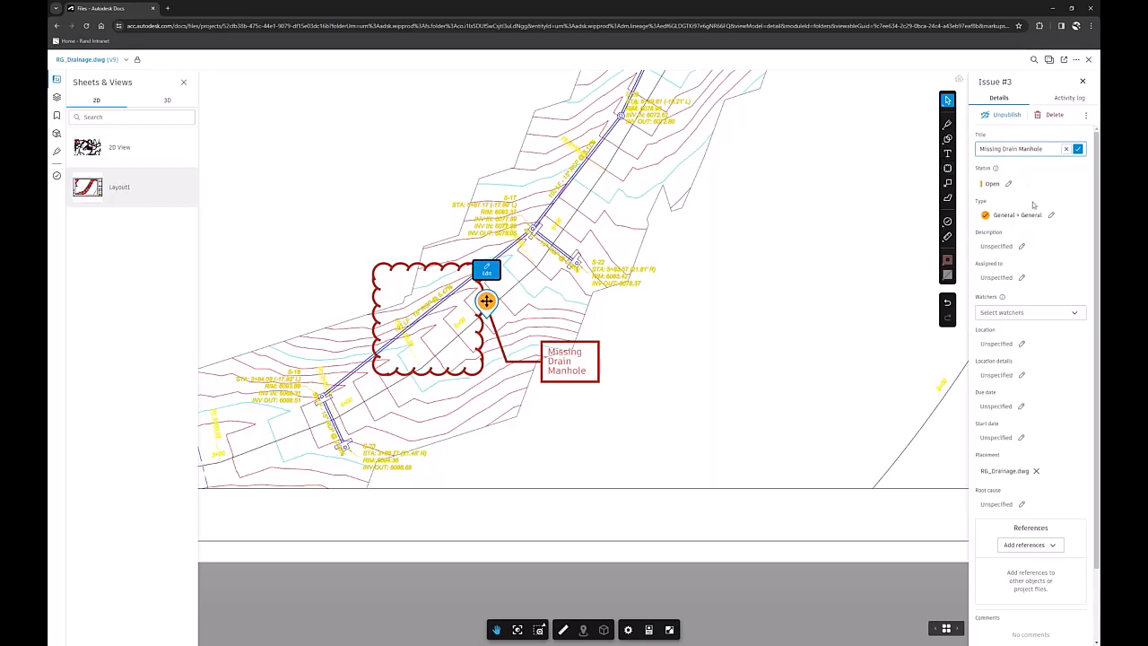
Enter the issue description "Please add manhole to roadway".
left_click(1023, 248)
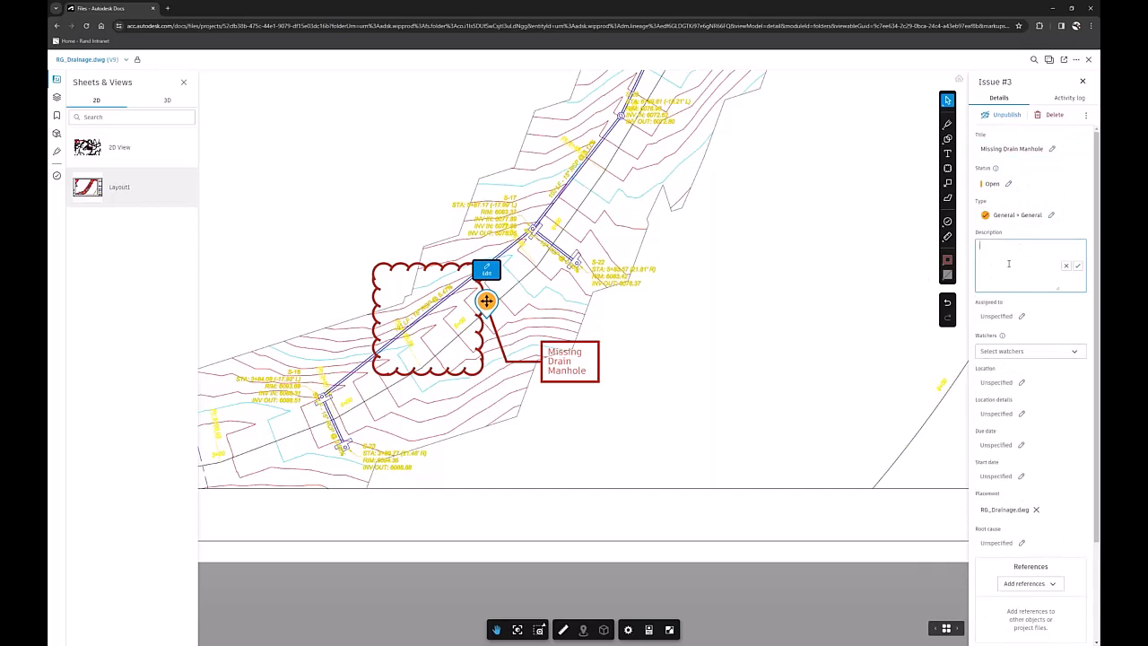
type("Please add manhole to roadway")
left_click(1078, 266)
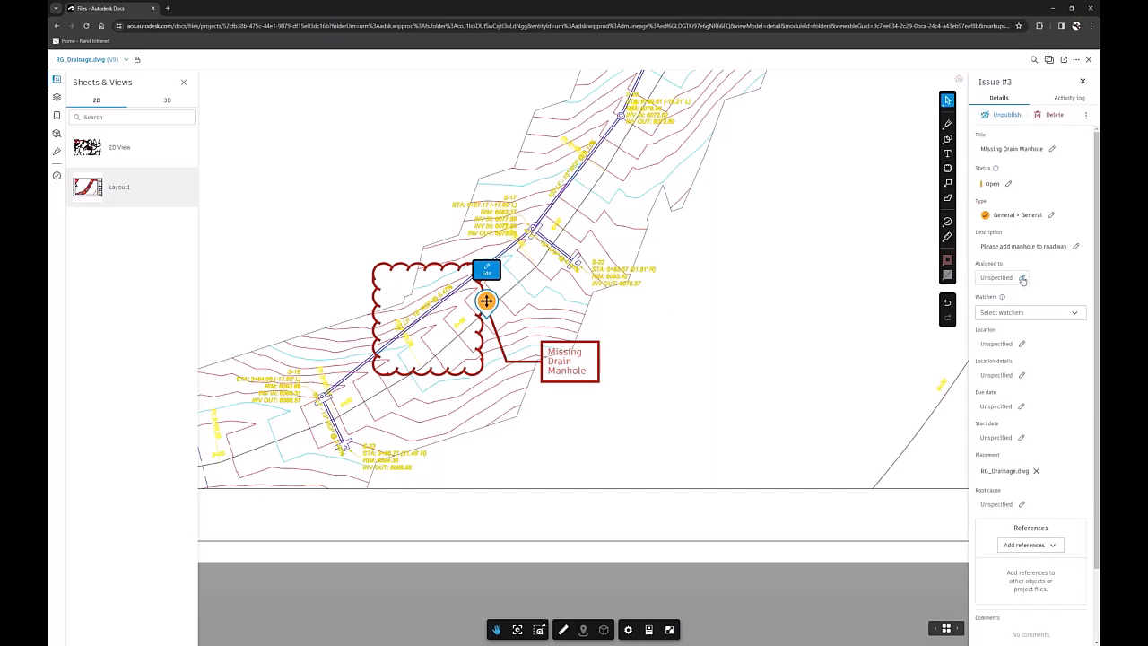
Assign the issue to the last listed project member and set its due date to Mar 29, 2024.
left_click(1022, 279)
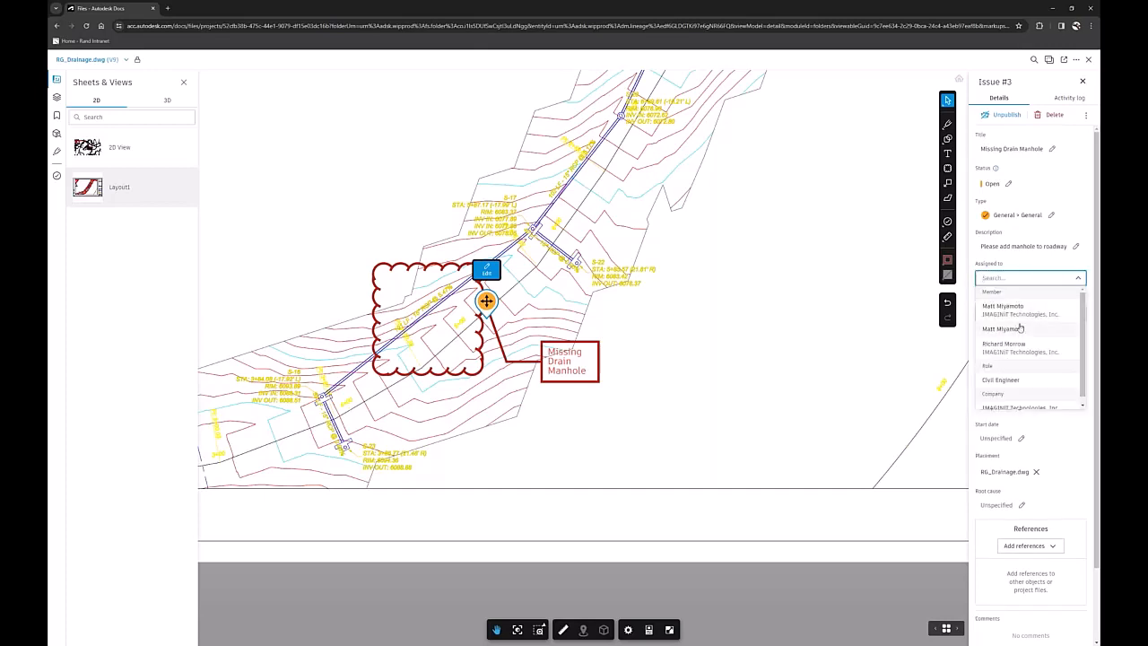
left_click(1019, 348)
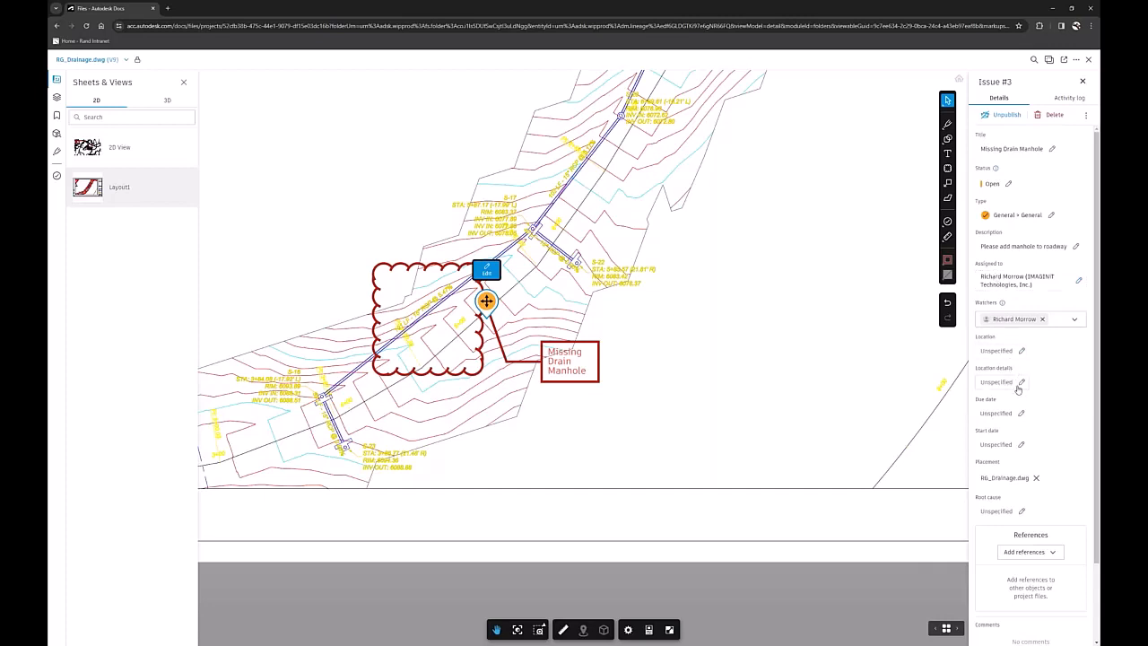
left_click(1021, 414)
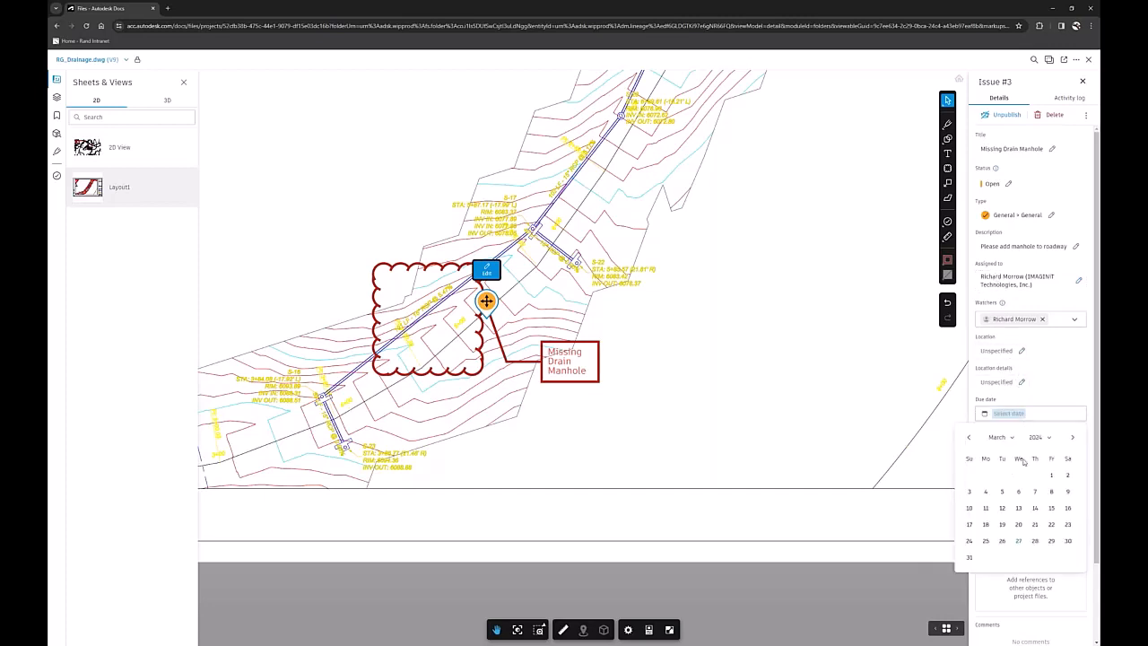
left_click(1052, 541)
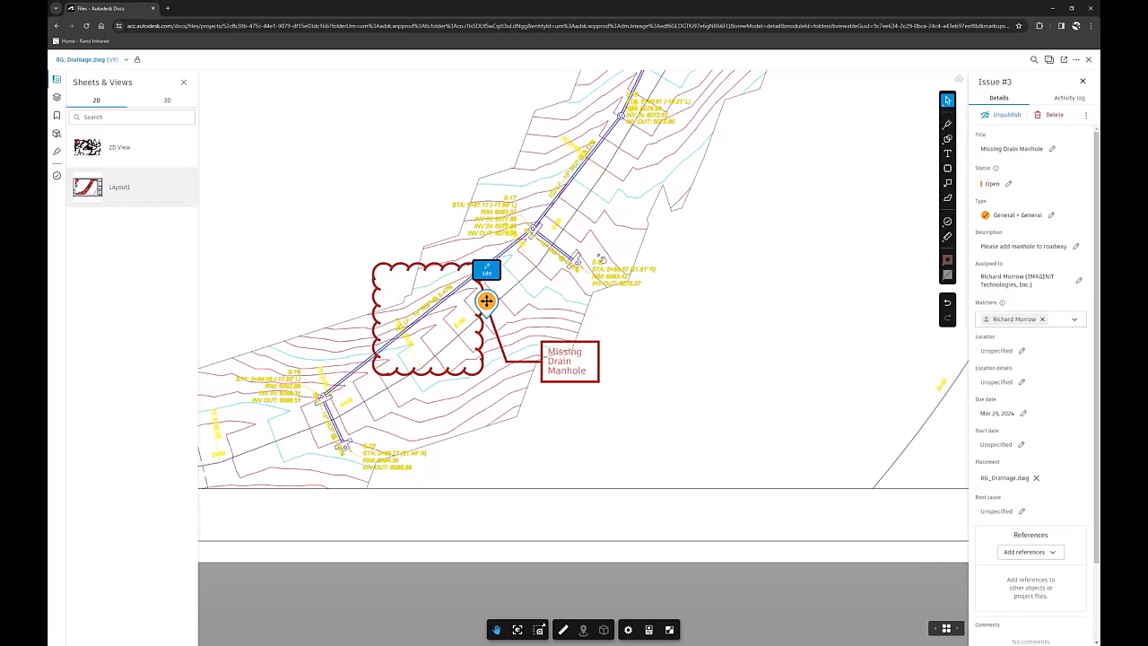
left_click(752, 255)
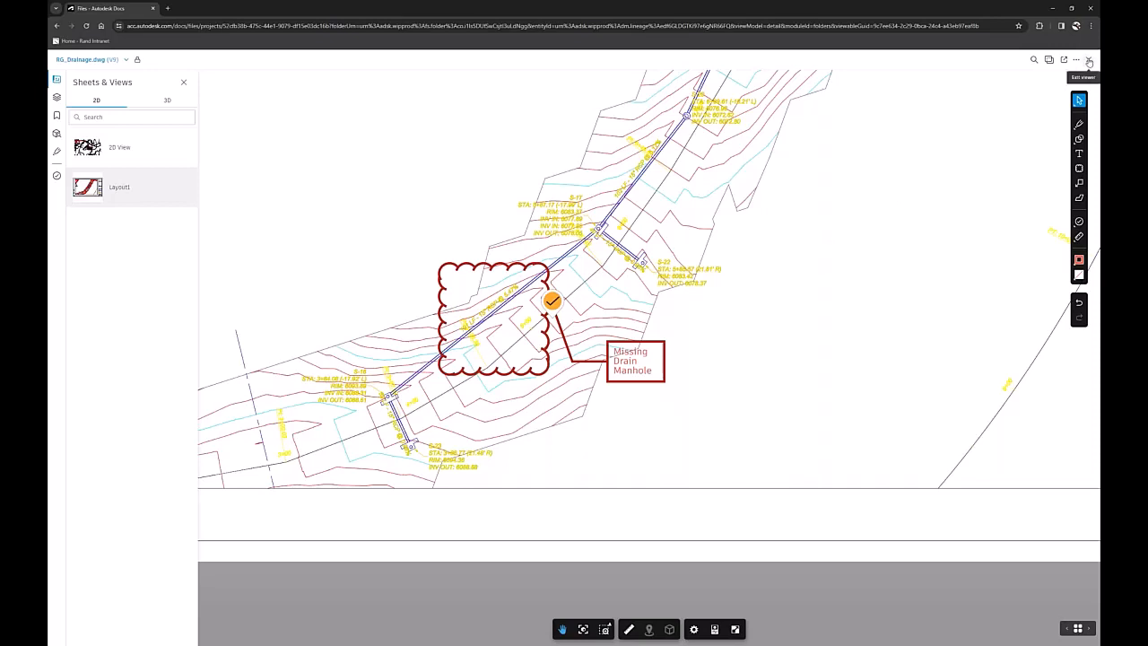
Review the issue in the drawing's issue list, and in the project-wide Issues list after closing the drawing.
left_click(57, 178)
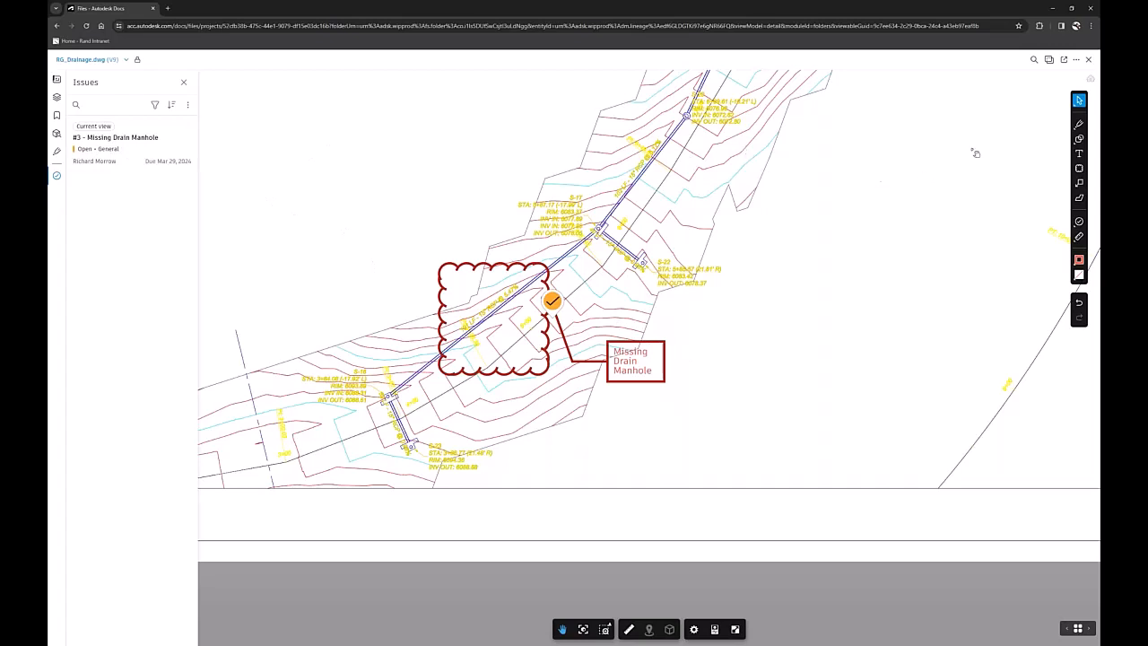
left_click(1088, 59)
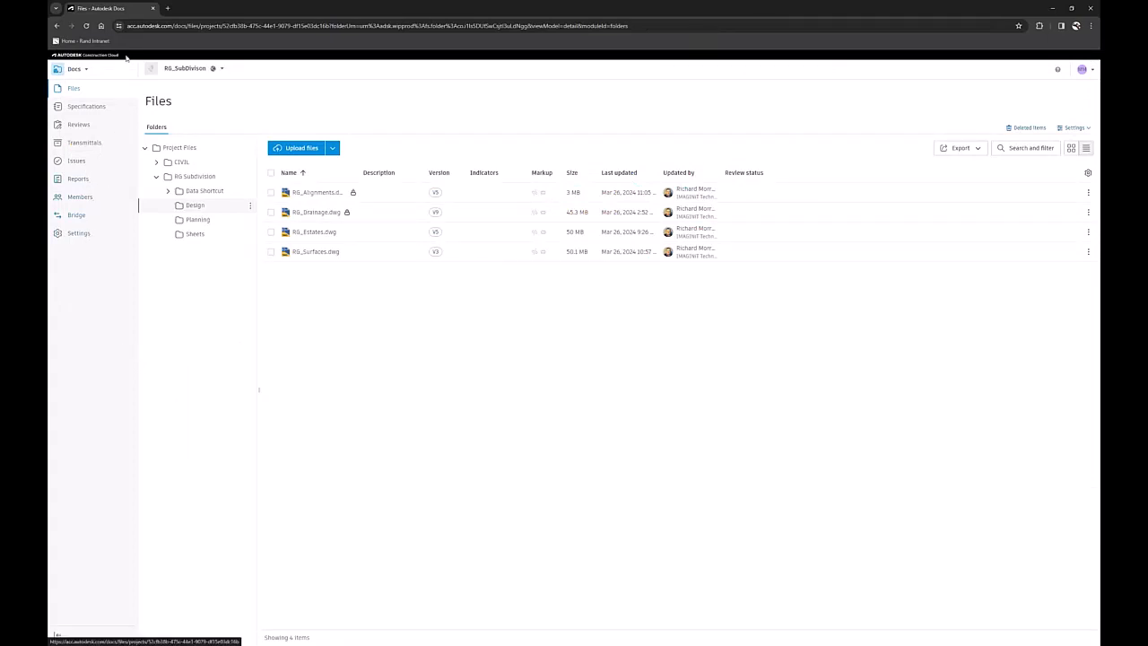
left_click(77, 163)
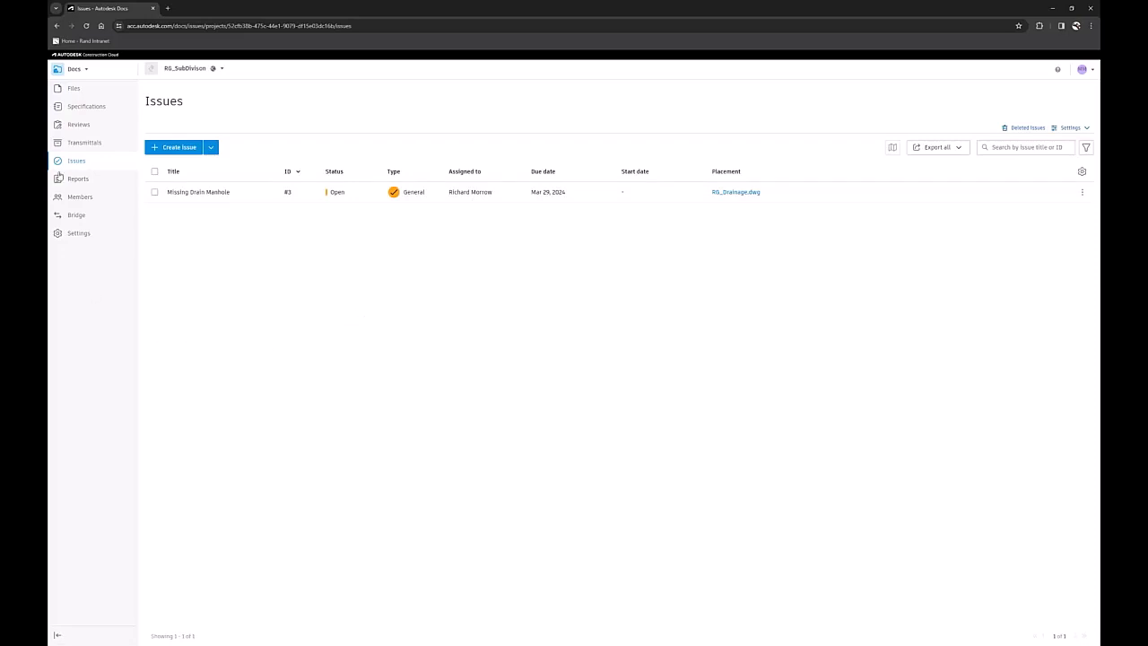
Return to the project files and open the Design folder inside RG Subdivision.
left_click(75, 89)
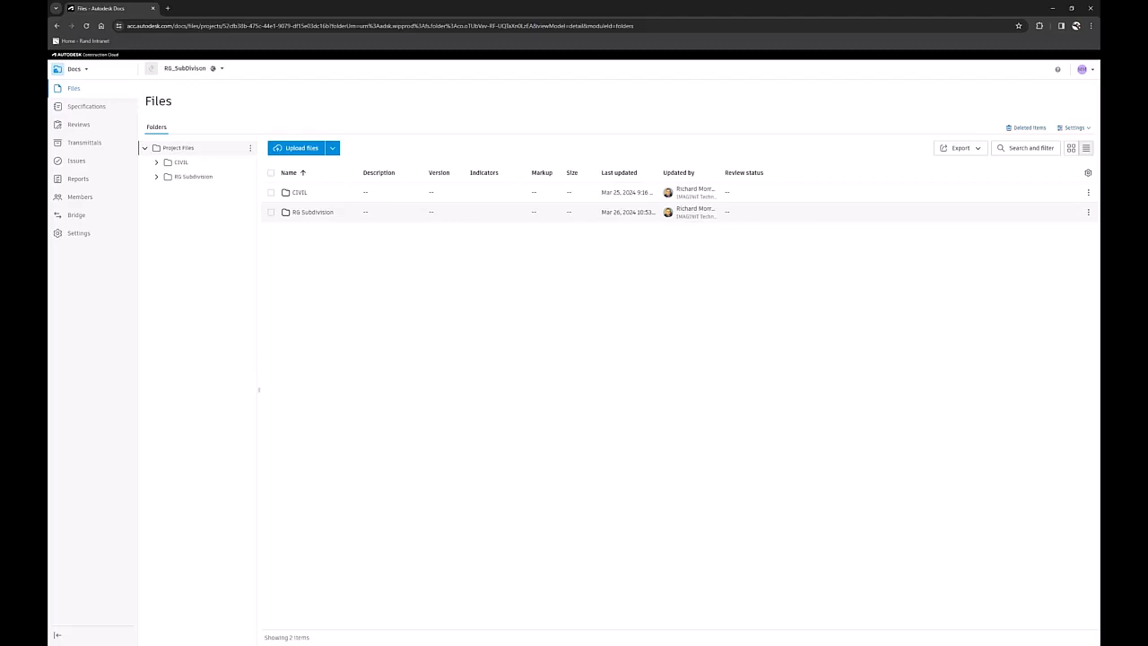
left_click(311, 212)
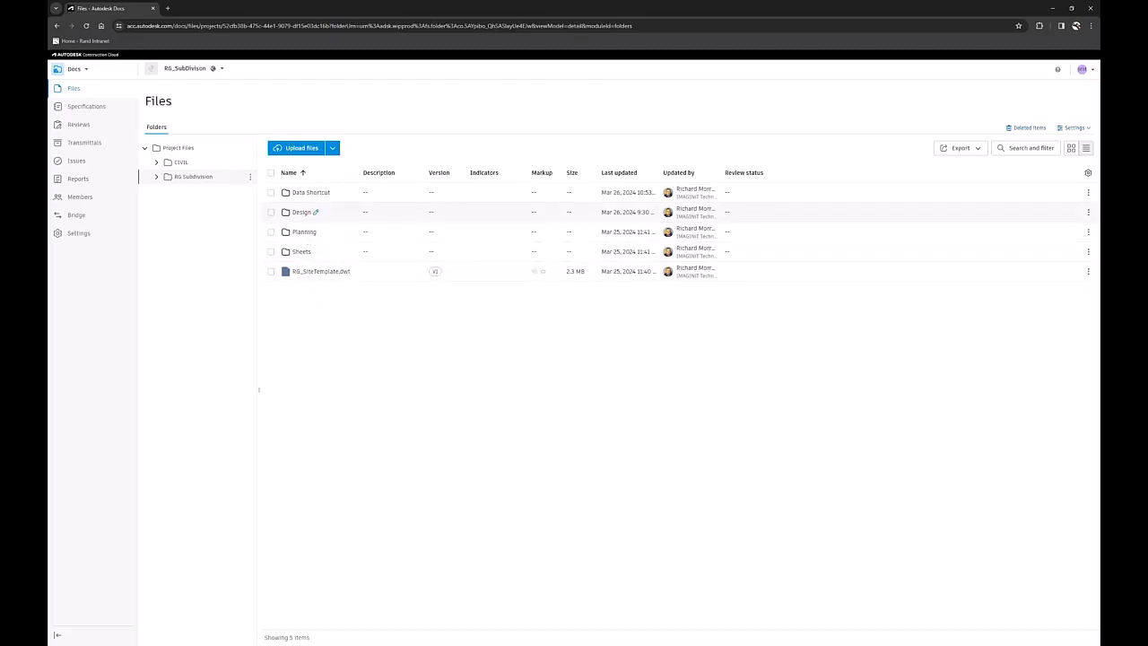
left_click(303, 213)
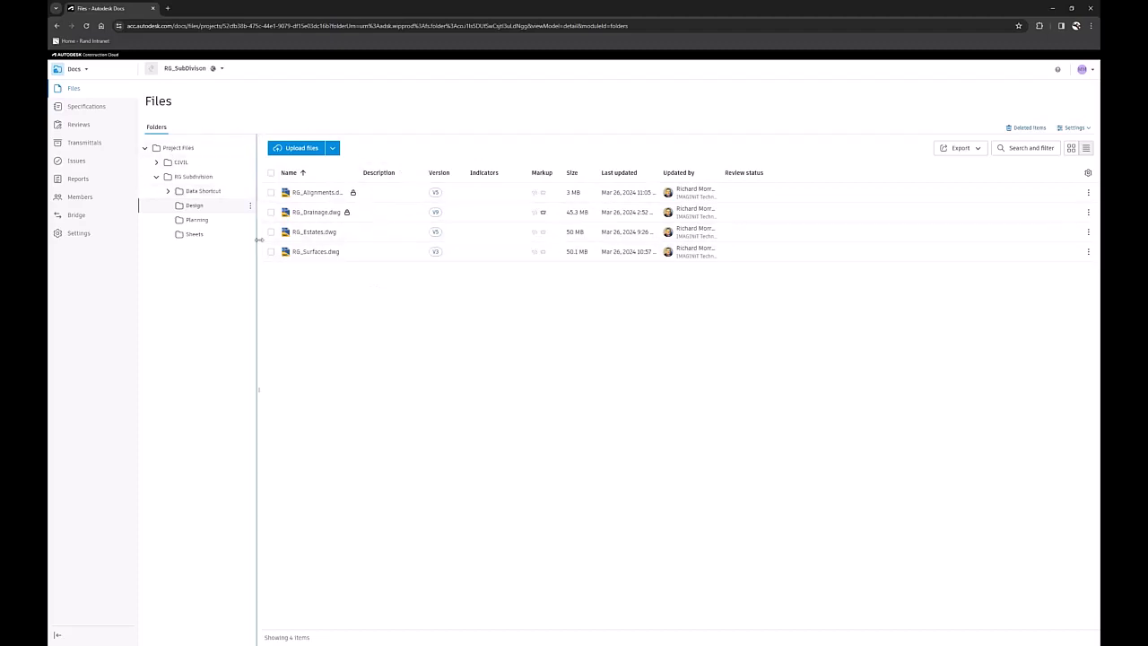
Subscribe to change notifications for the Design folder with the option "This folder only".
left_click(251, 209)
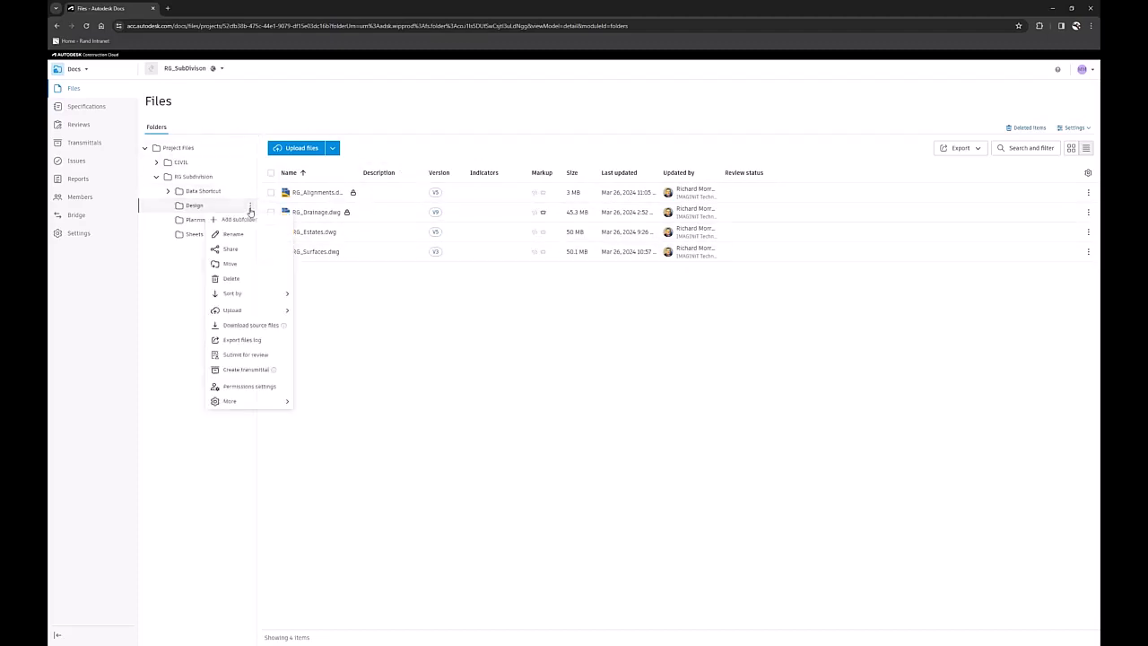
mouse_move(252, 405)
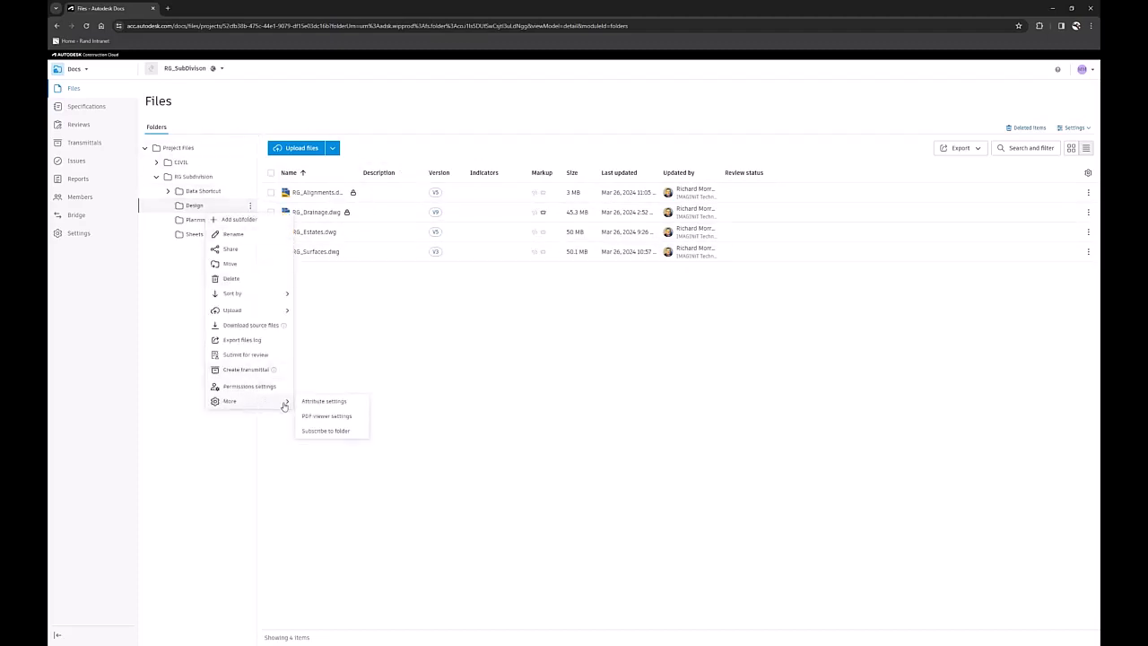
left_click(333, 433)
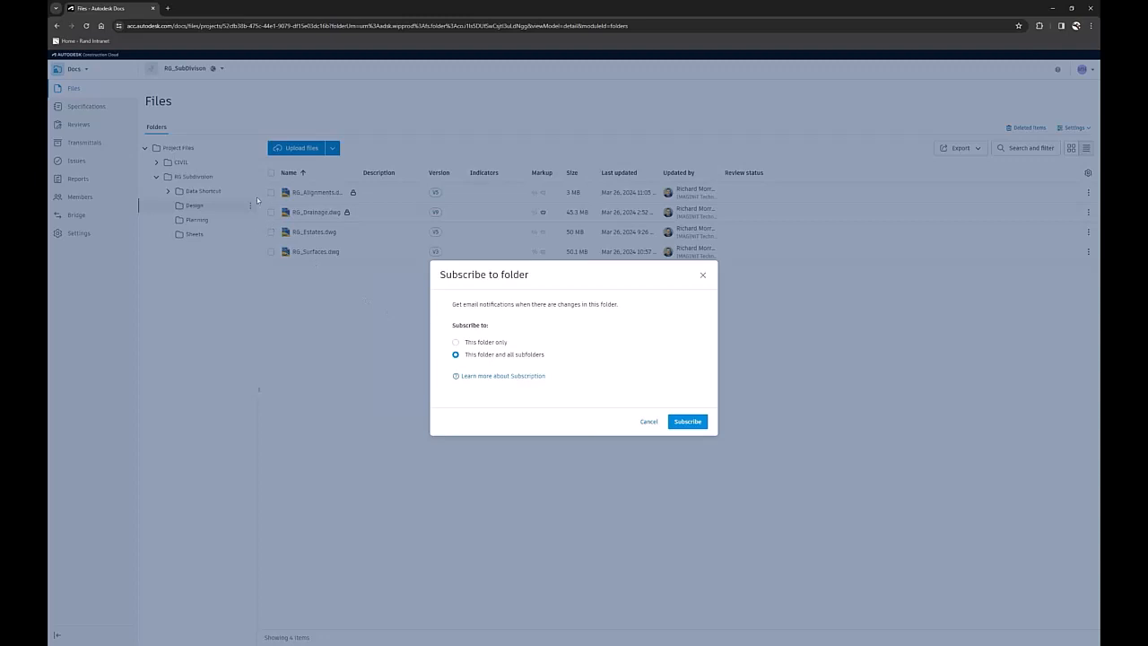
left_click(491, 344)
left_click(690, 423)
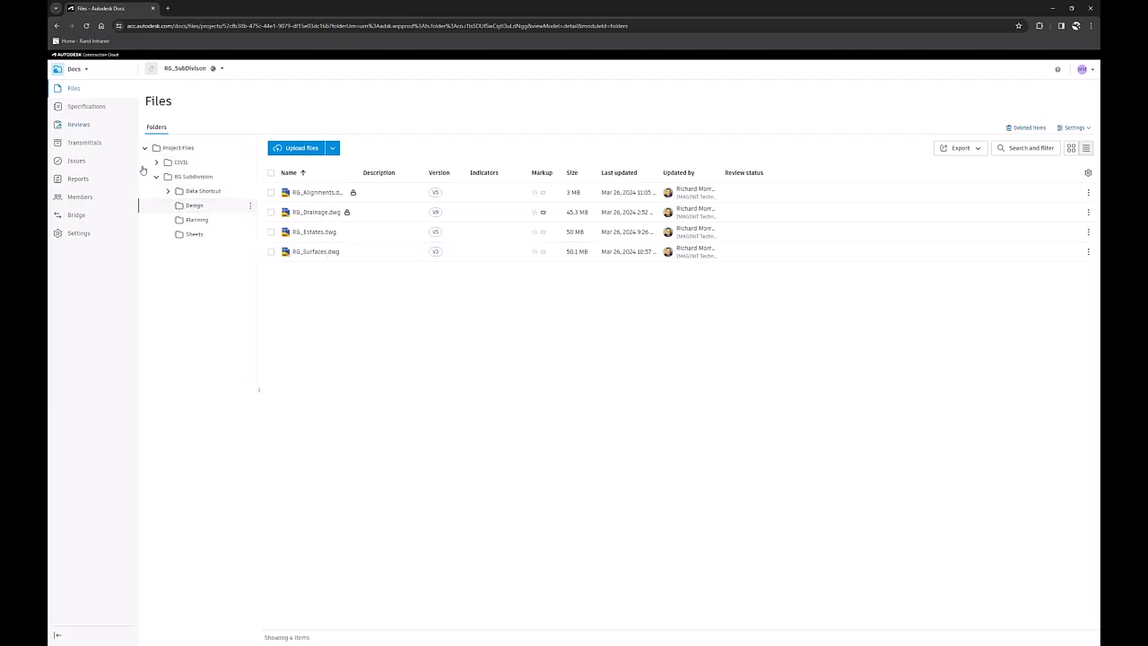
Reopen RG_Drainage.dwg in the viewer, focus on the subdivision's road network and close the minimap.
left_click(318, 215)
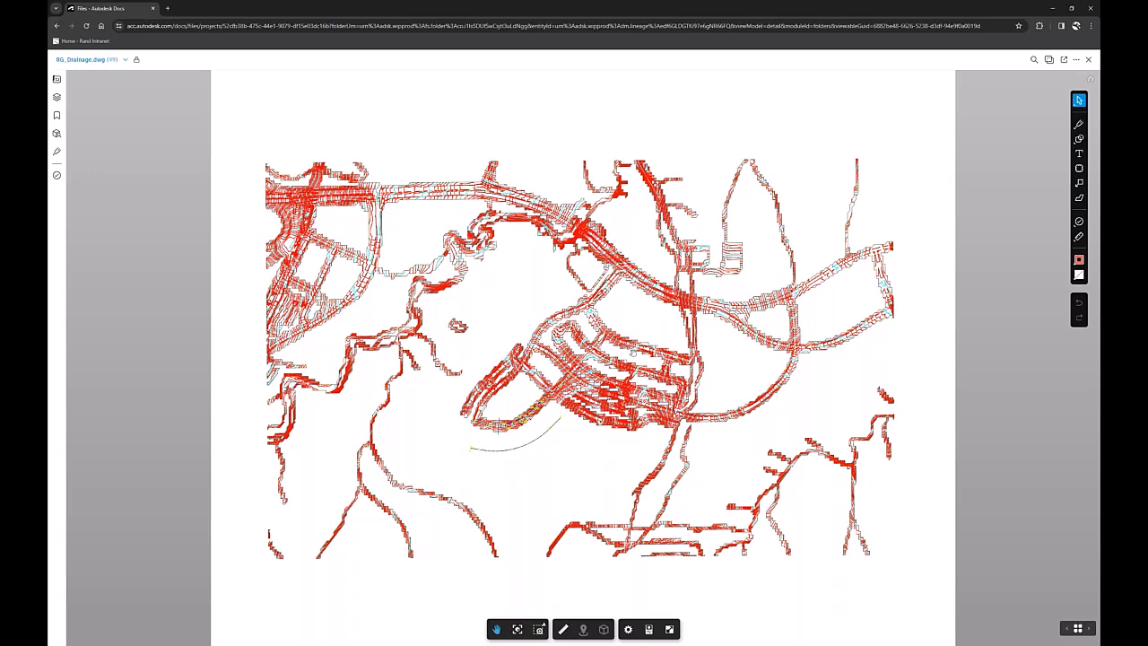
scroll(520, 431, "up", 4)
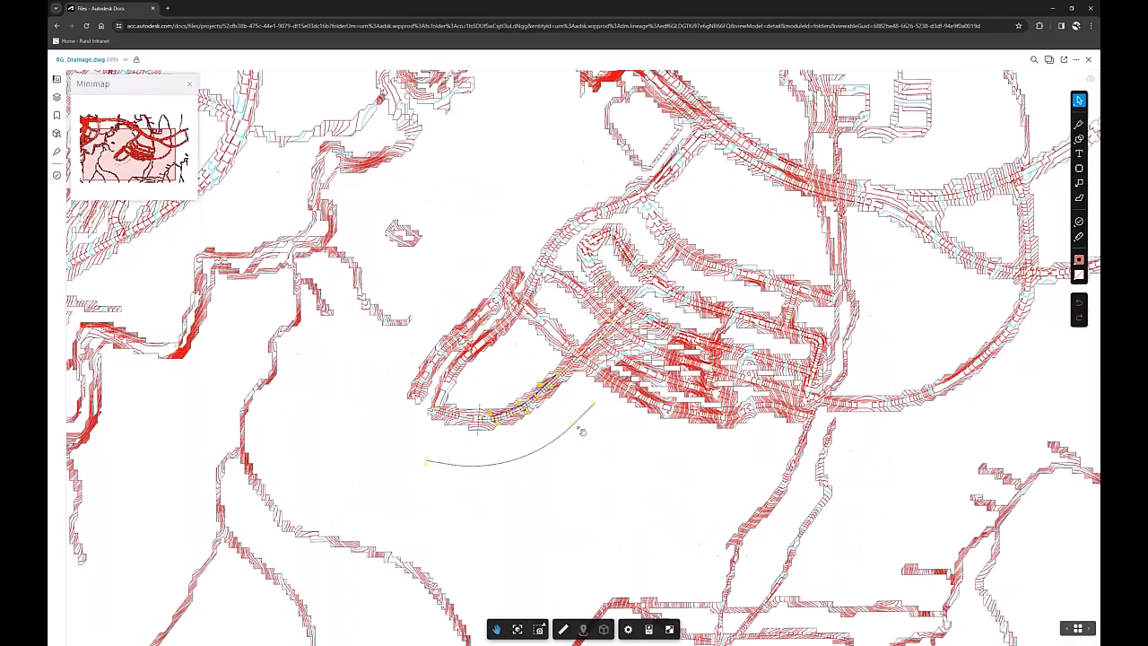
scroll(516, 425, "up", 1)
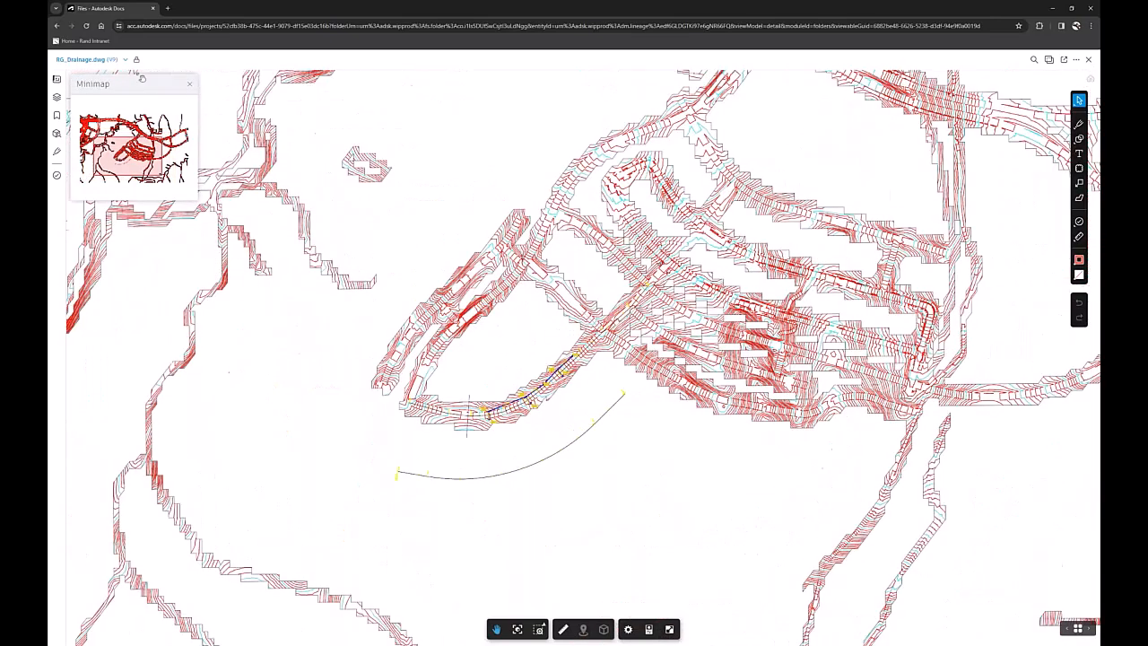
left_click(189, 83)
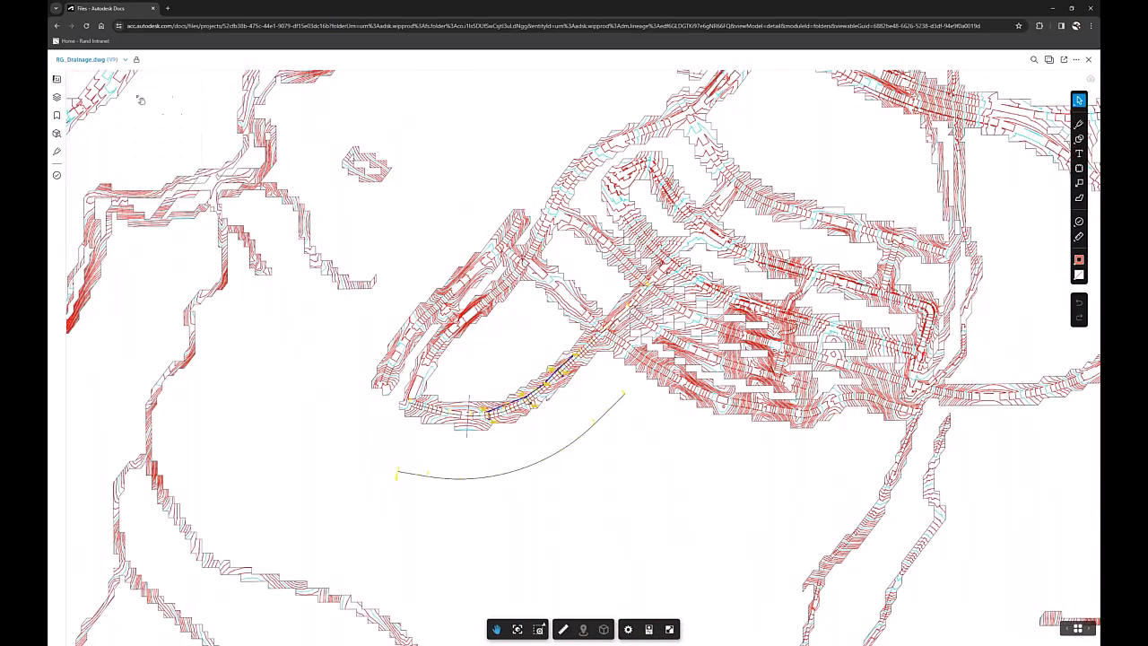
Open the Layout1 sheet of RG_Drainage.dwg, examine the "Missing Drain Manhole" markup and exit the viewer.
left_click(57, 81)
left_click(115, 184)
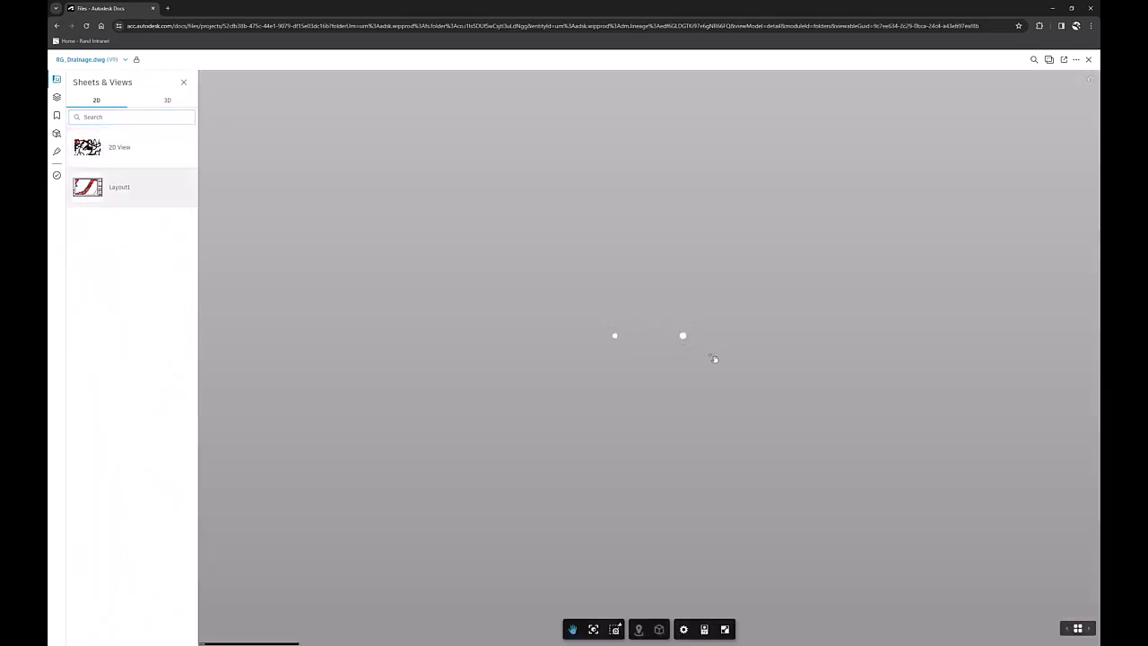
scroll(587, 549, "up", 2)
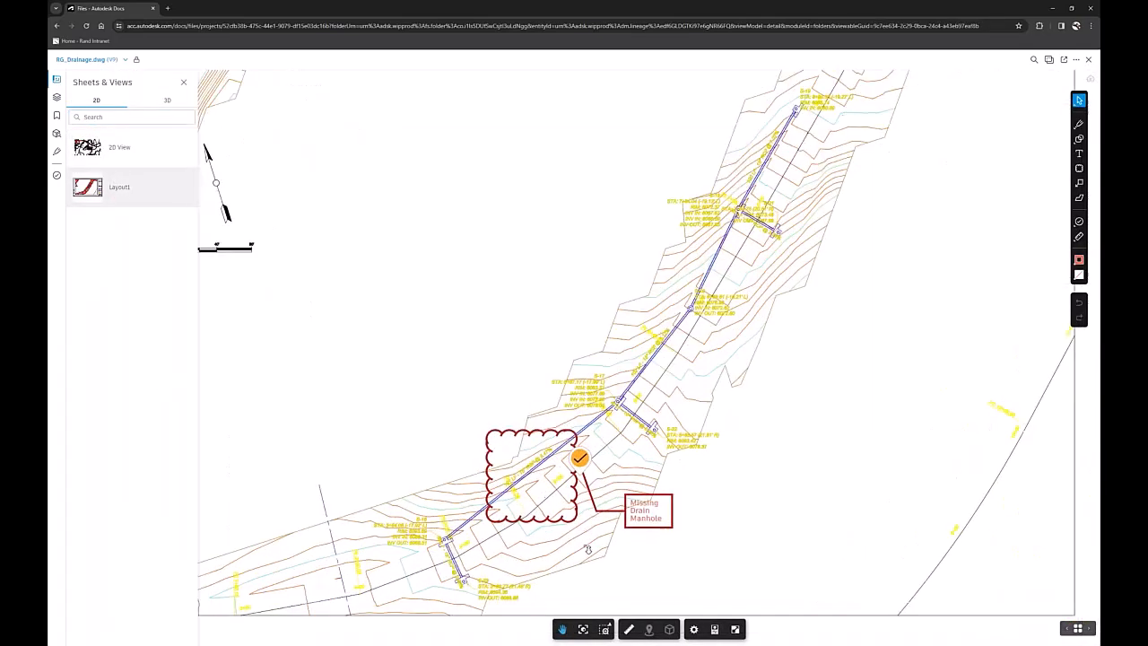
scroll(588, 549, "up", 1)
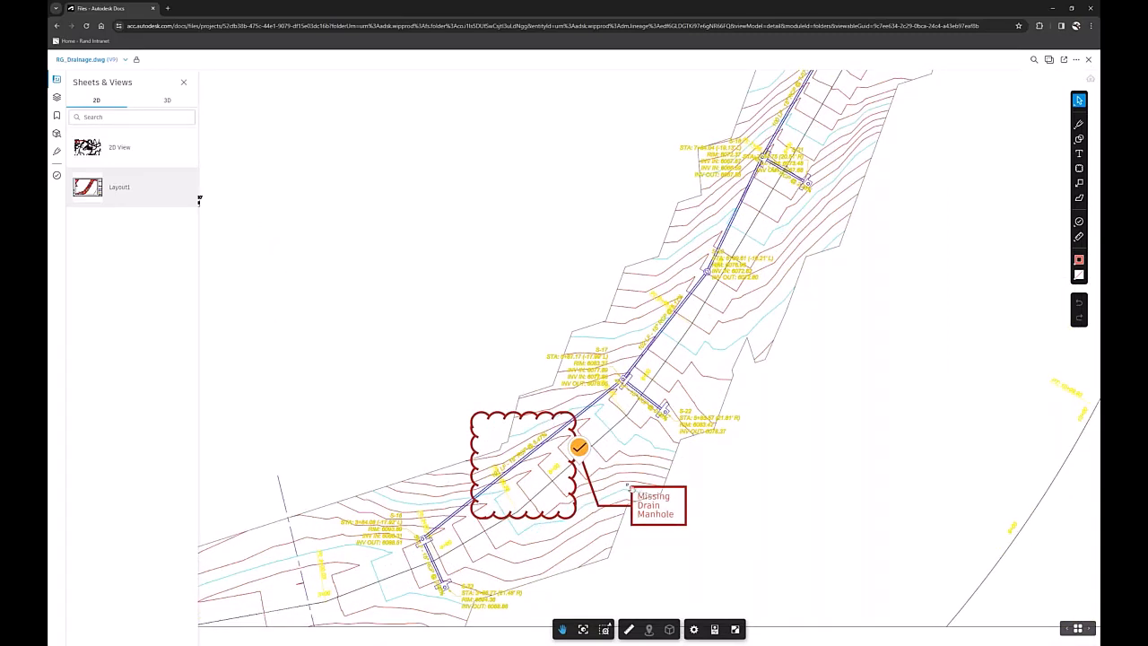
scroll(629, 490, "down", 1)
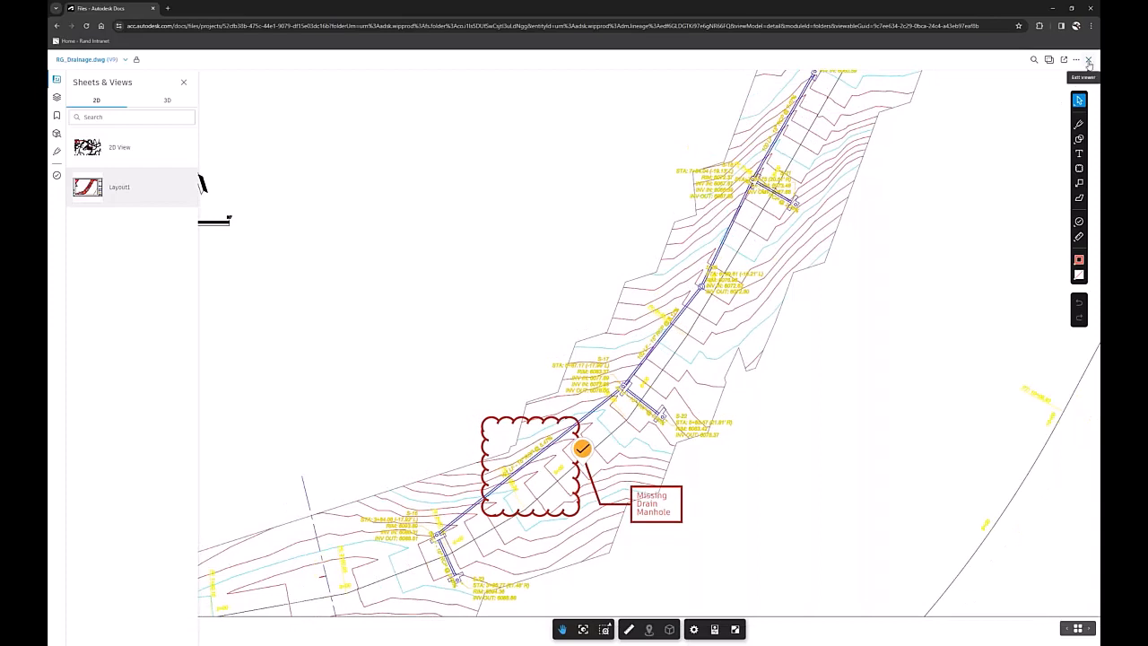
left_click(1088, 60)
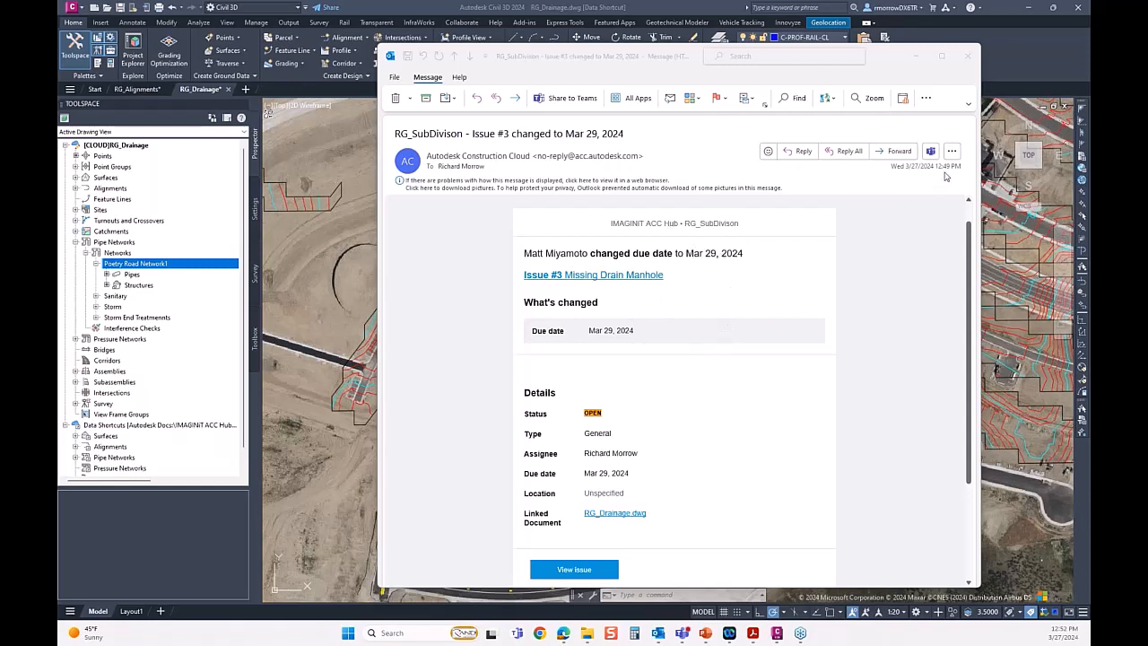
Follow the issue email's linked document, open RG_Drainage.dwg and inspect the "Missing Drain Manhole" markup on its Layout1 sheet.
left_click(617, 514)
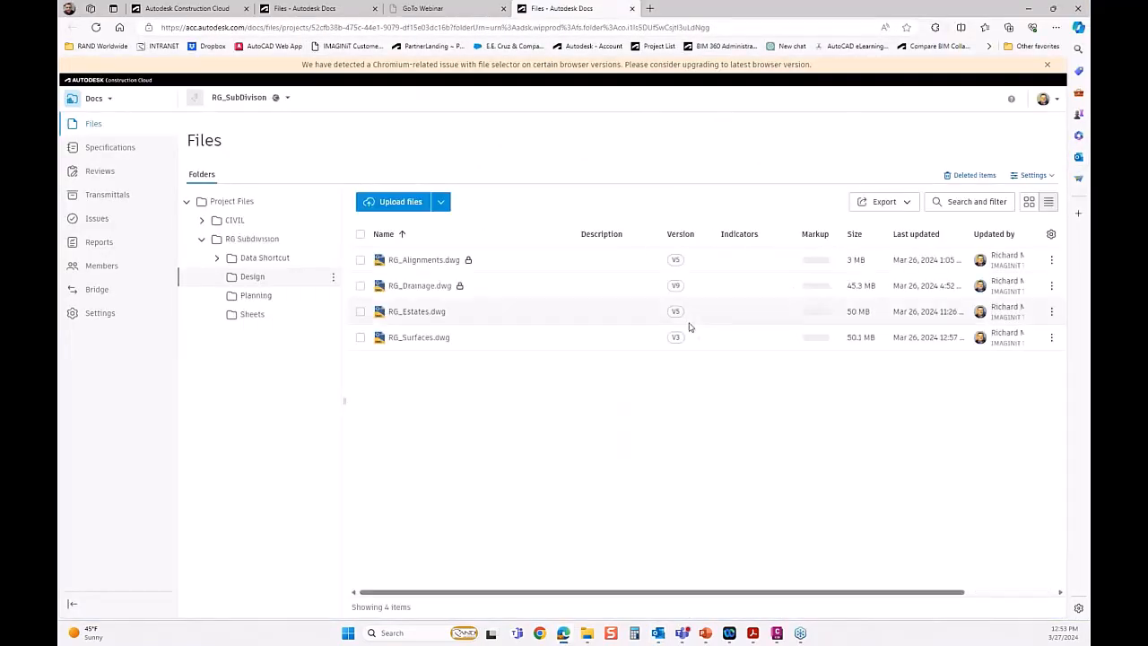
left_click(411, 288)
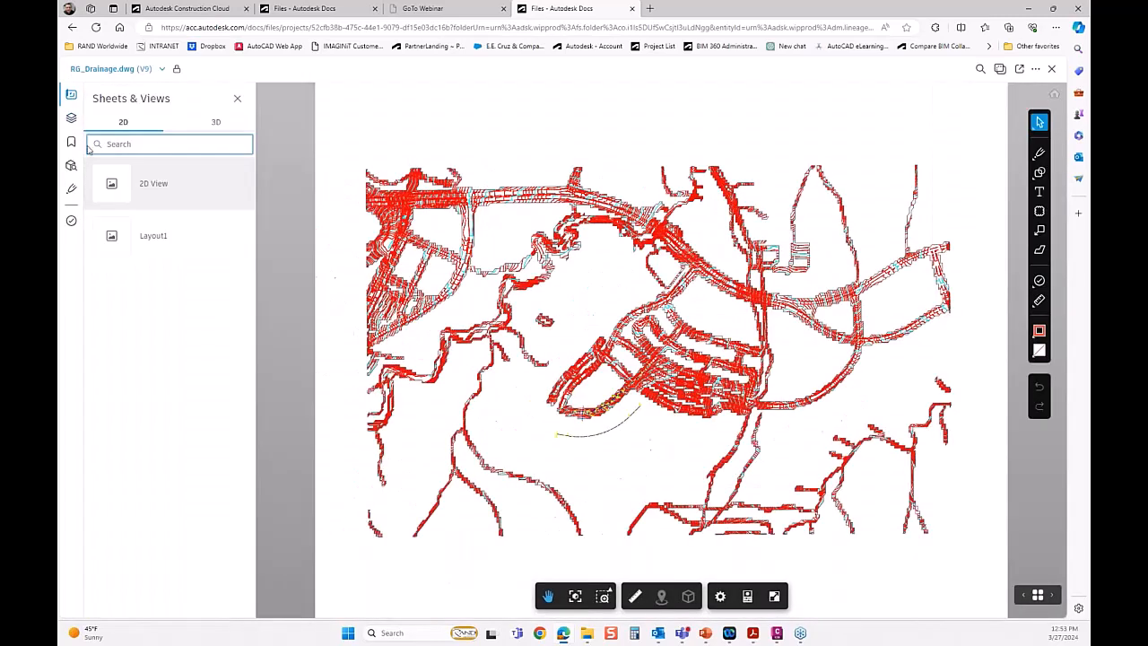
left_click(119, 238)
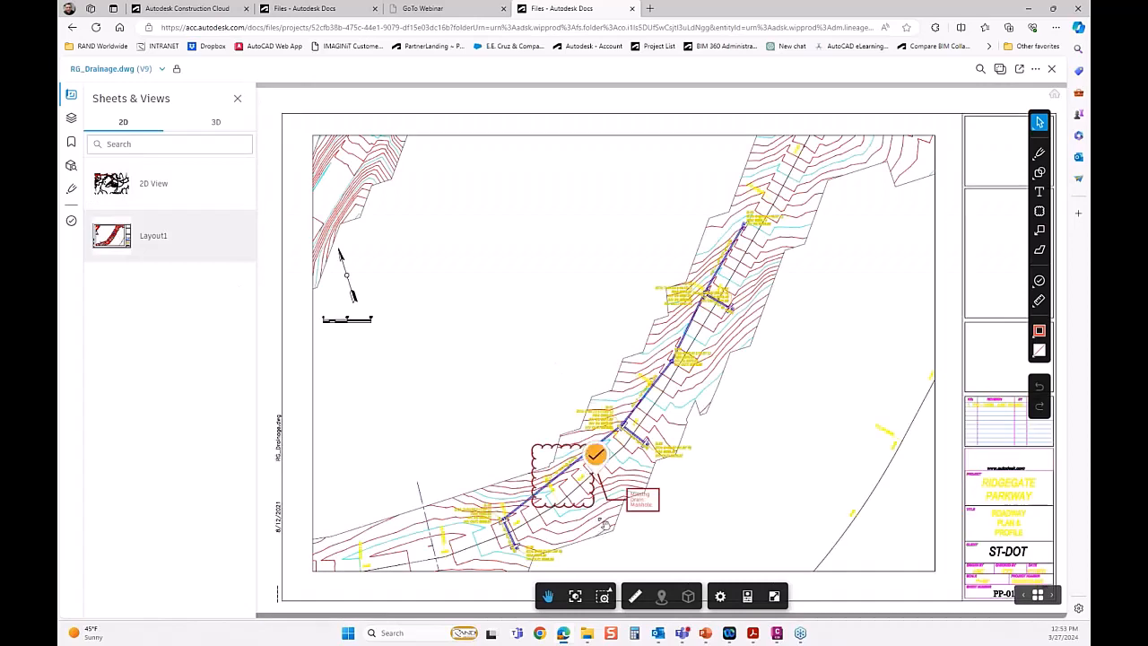
scroll(595, 491, "up", 5)
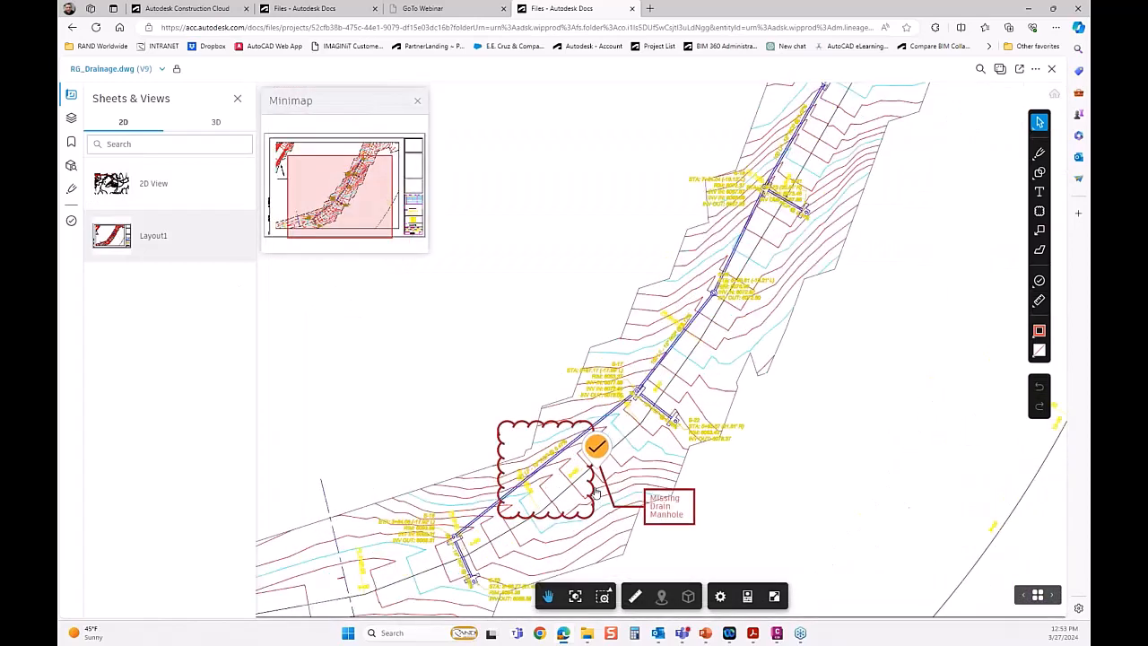
scroll(595, 492, "up", 2)
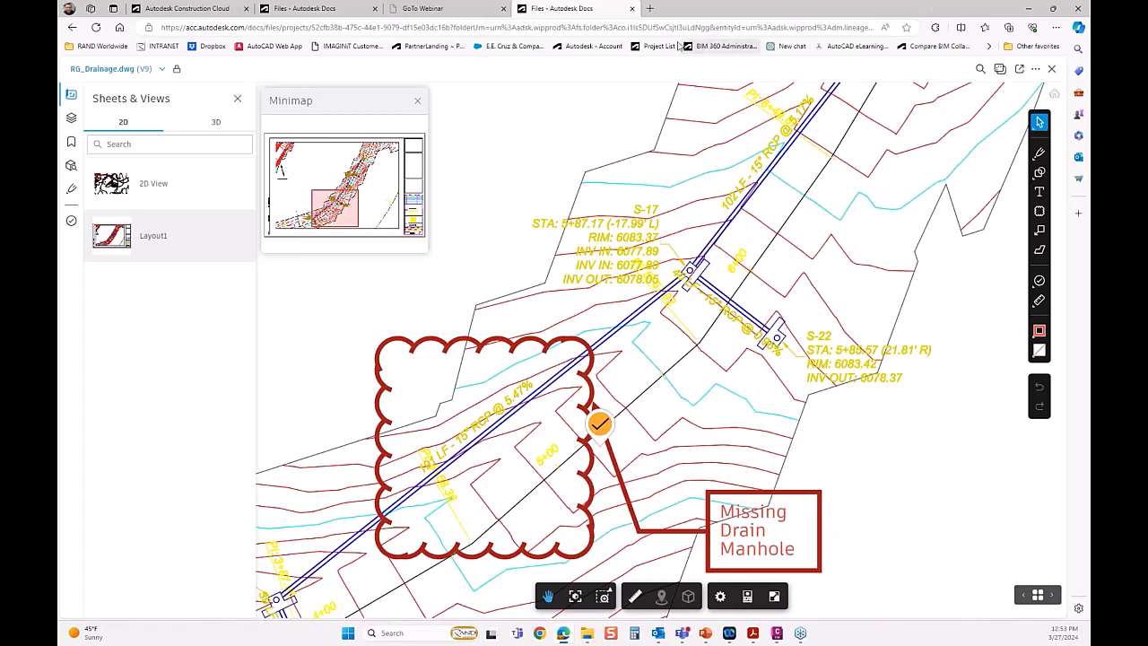
Return to Civil 3D, close the issue email and open Poetry Road Network1 for editing.
left_click(1029, 12)
left_click(965, 56)
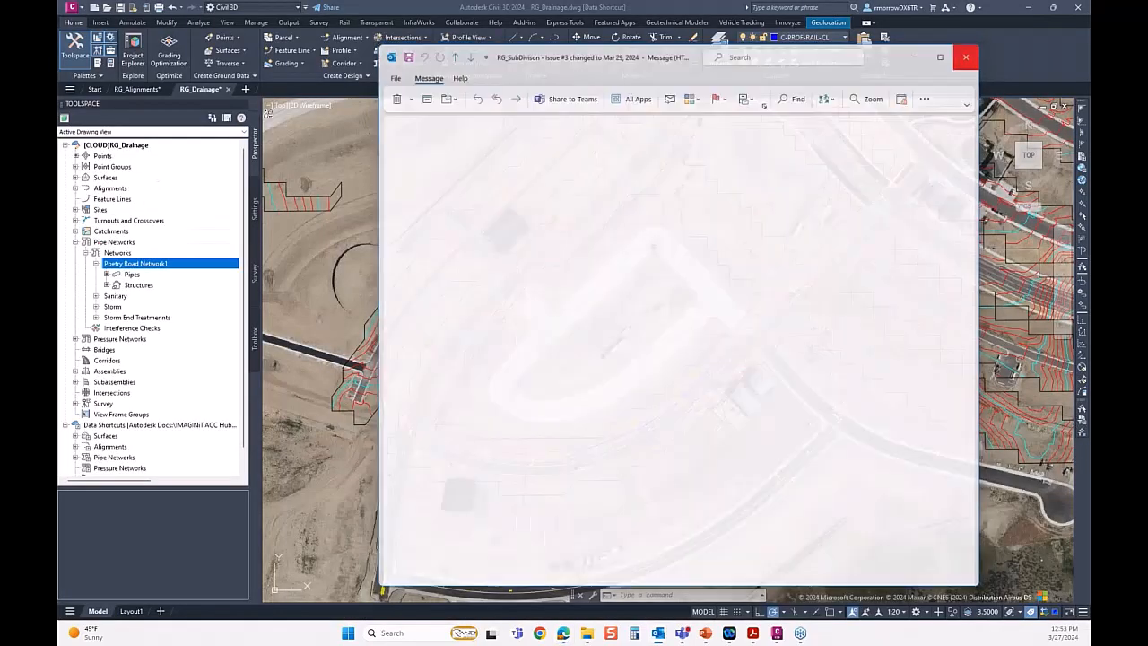
scroll(614, 454, "up", 2)
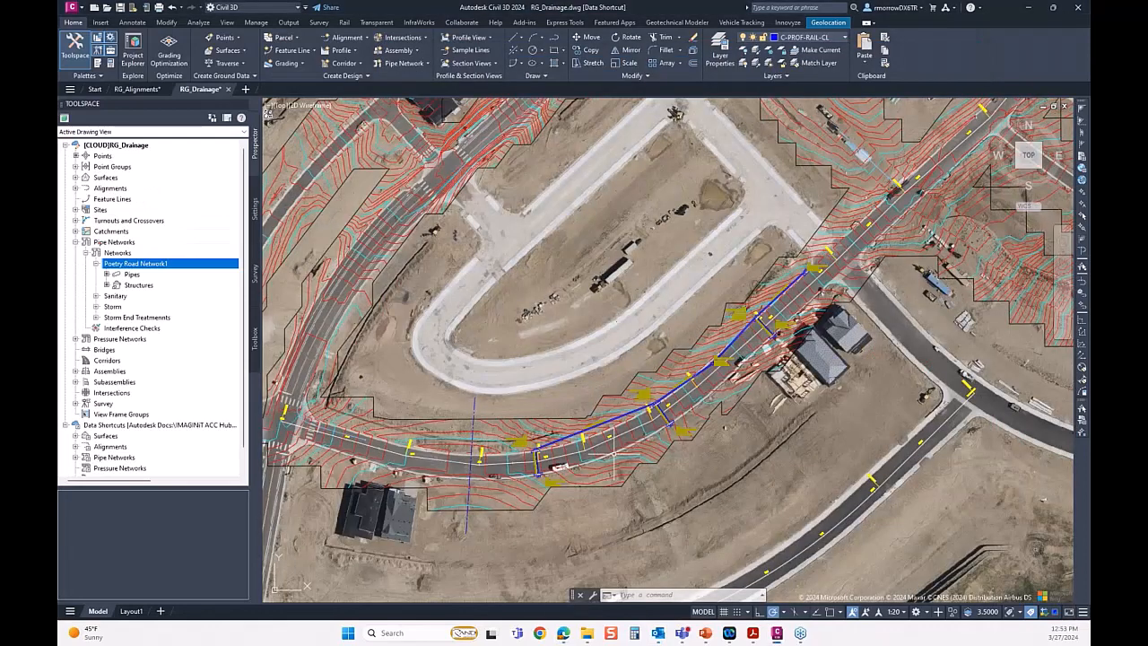
scroll(613, 454, "up", 3)
right_click(147, 264)
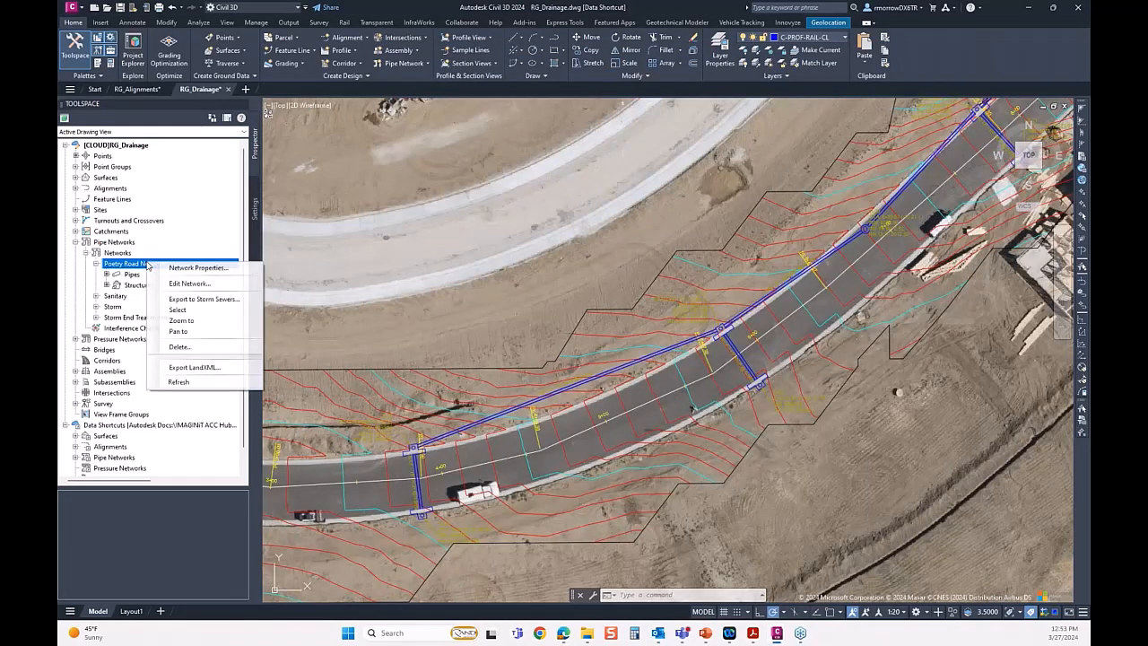
left_click(188, 284)
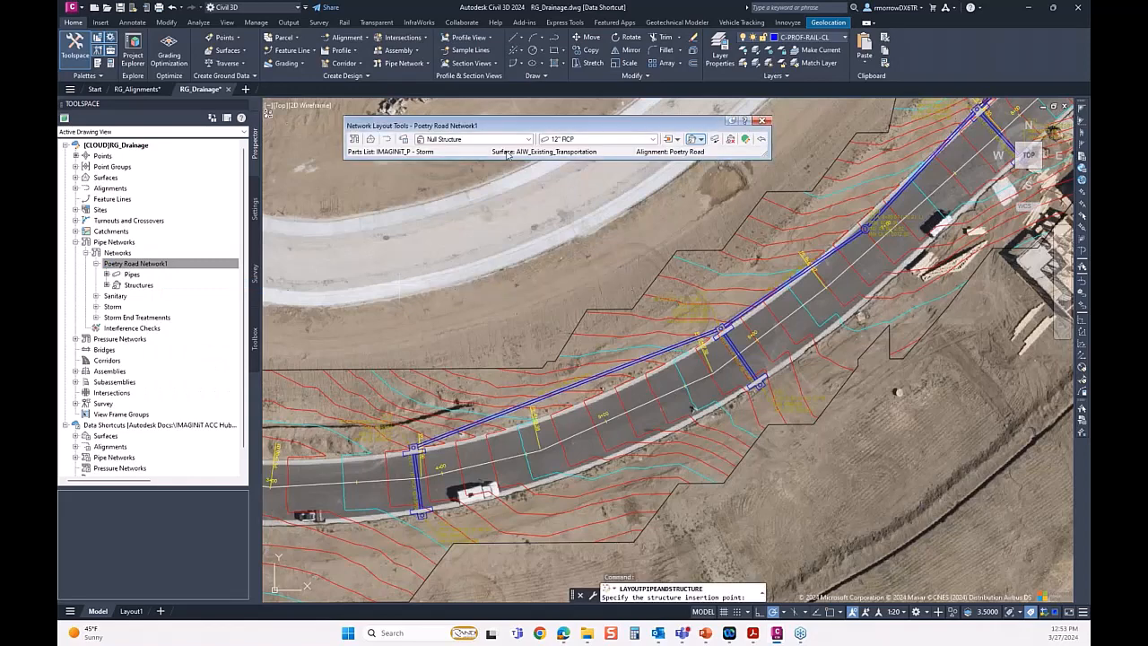
Insert a 4' Concentric MH using Structures Only on the storm pipe along the road, between stations 4+00 and 5+00.
left_click(528, 139)
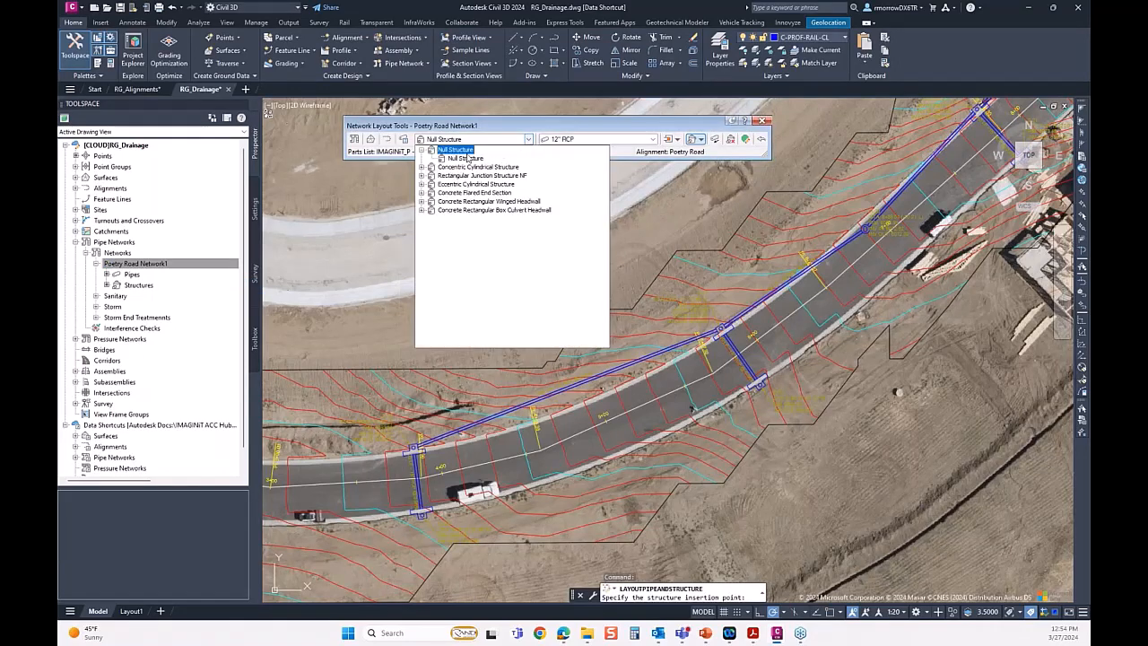
left_click(421, 167)
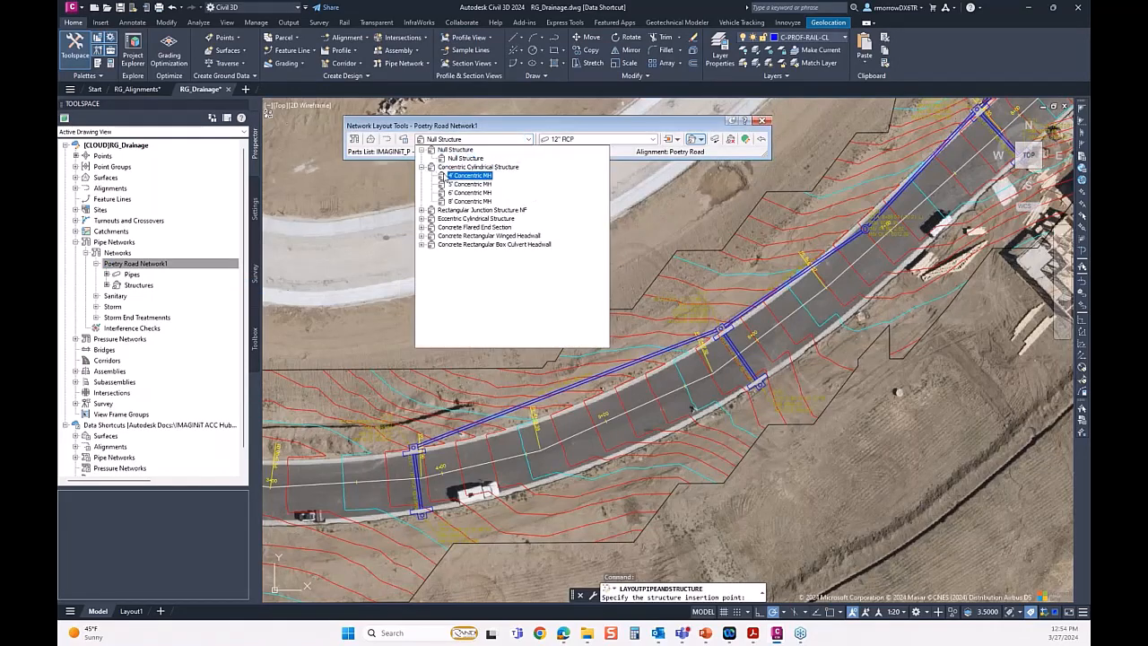
left_click(447, 176)
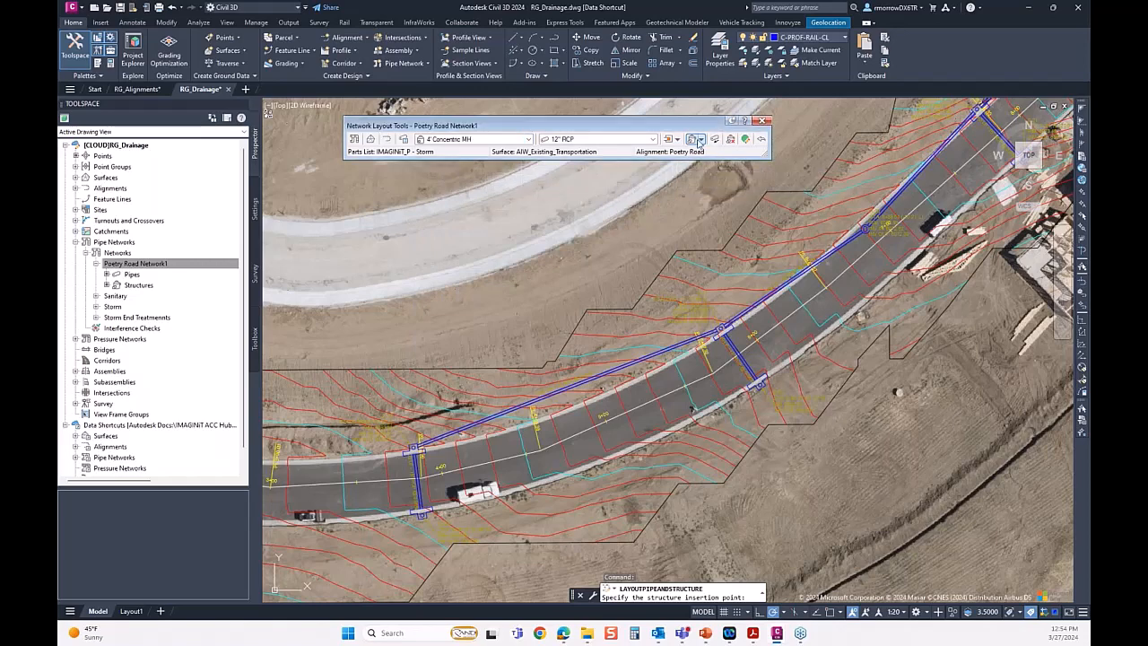
left_click(701, 140)
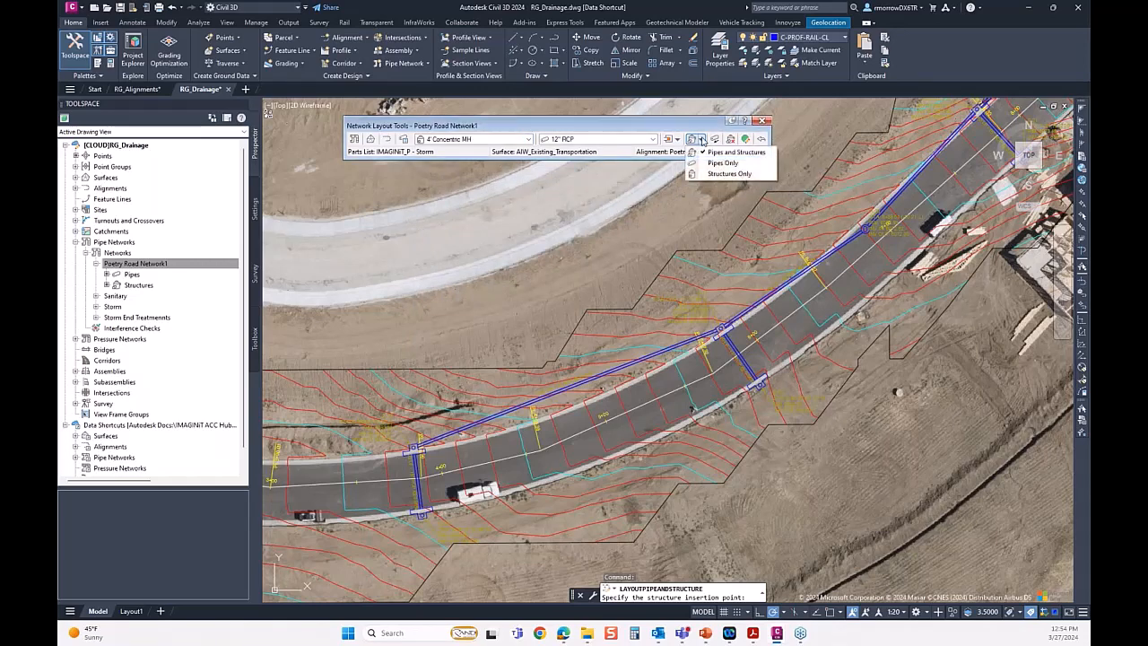
left_click(701, 175)
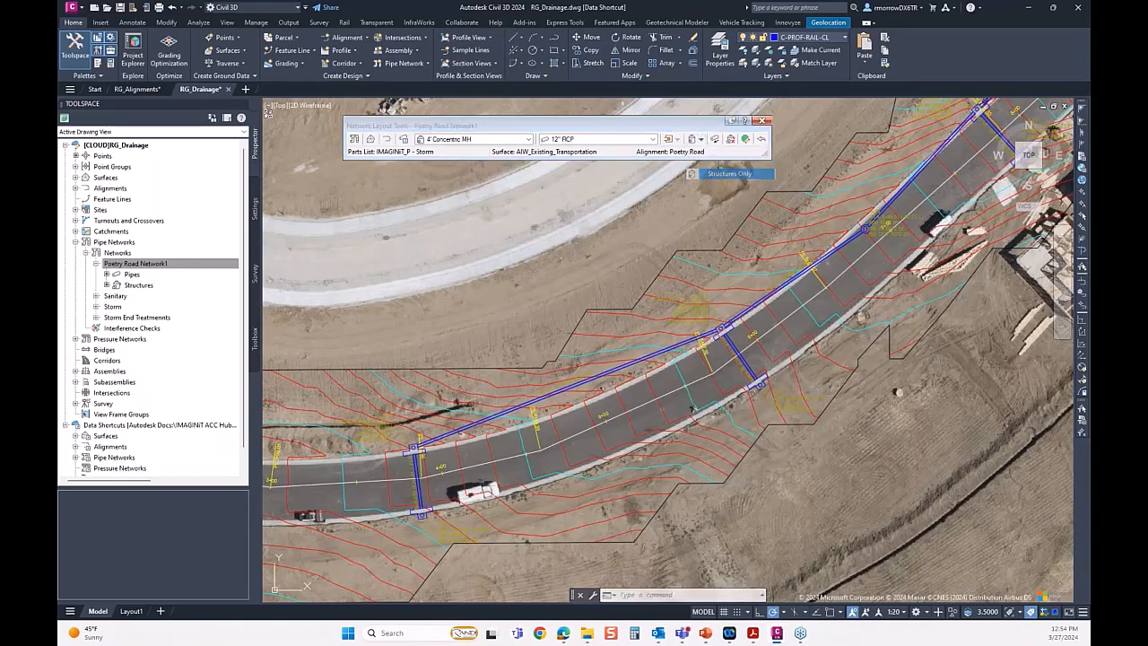
left_click(568, 388)
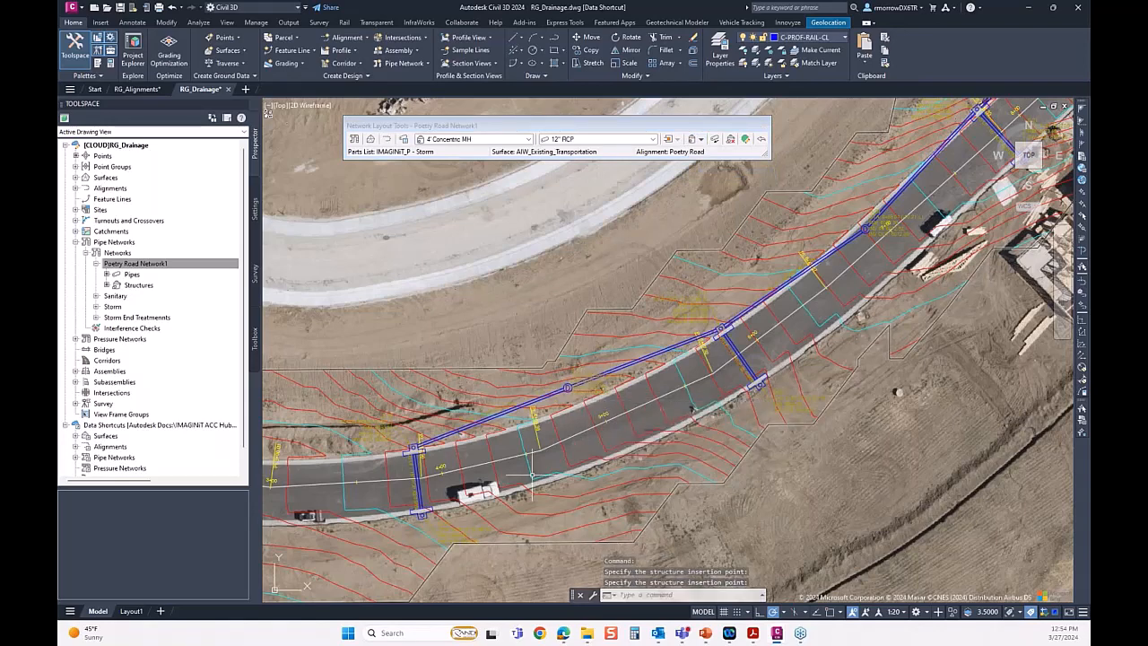
scroll(532, 475, "up", 4)
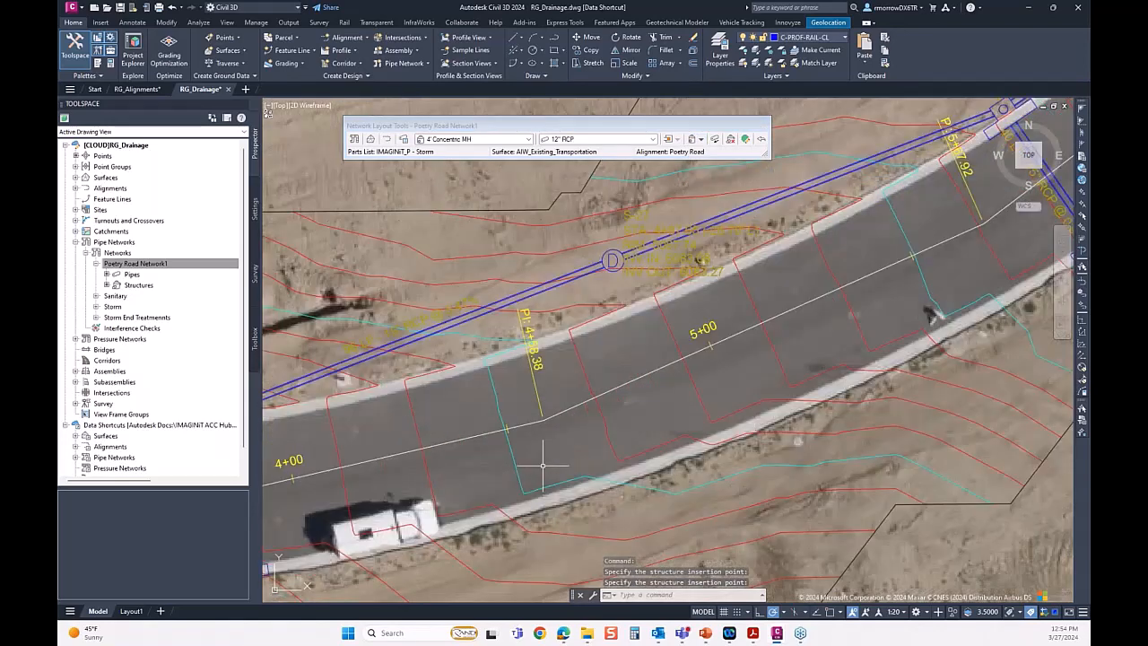
key("Escape")
Move the new manhole off the straight pipe run to the road's near curb line and close the Network Layout Tools.
left_click(613, 260)
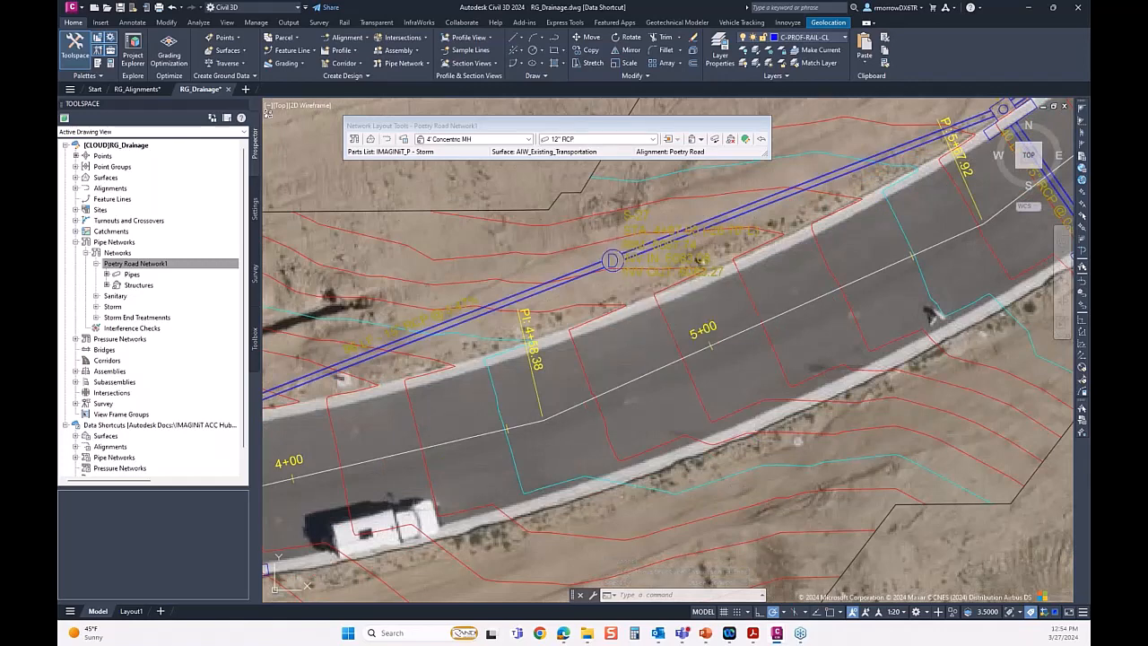
left_click(613, 260)
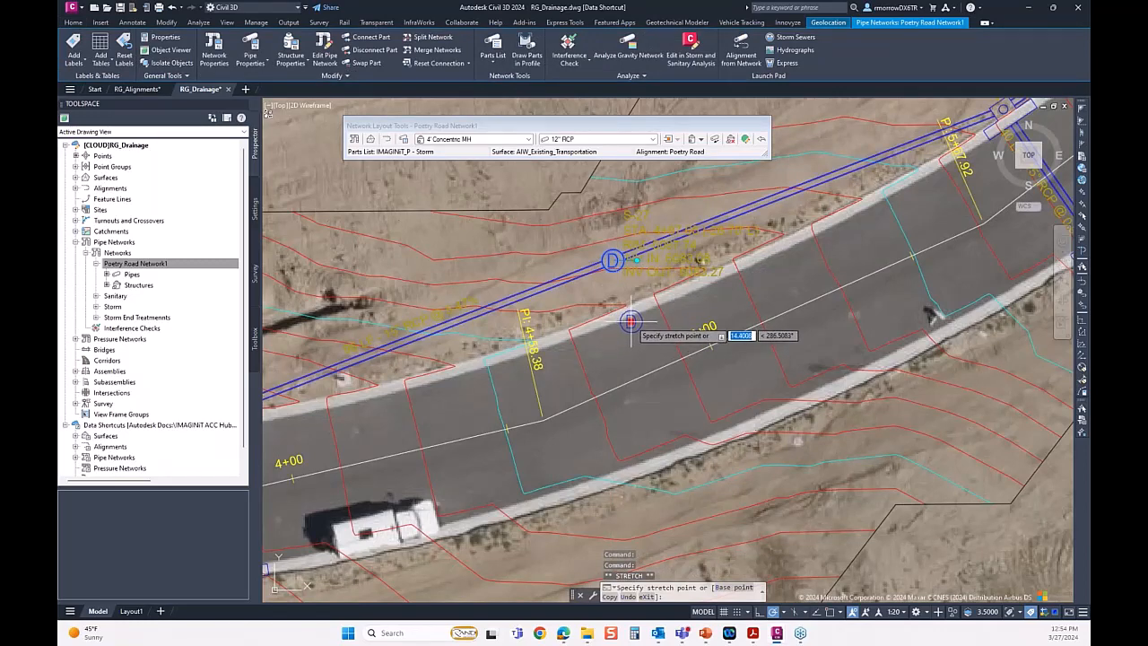
left_click(632, 326)
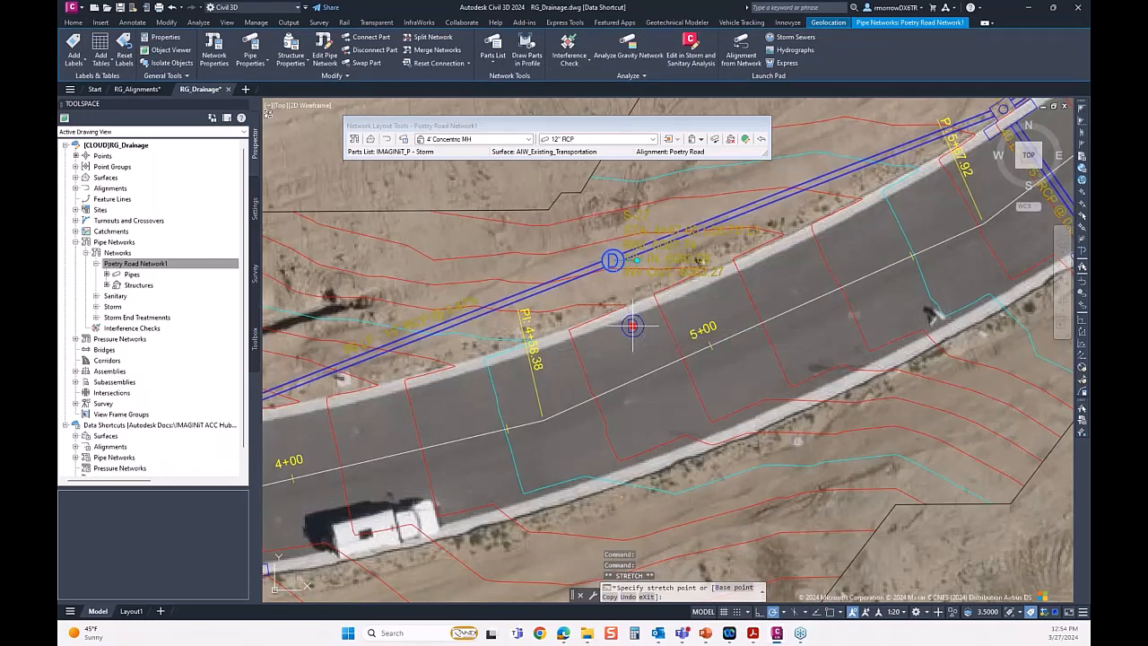
scroll(565, 352, "down", 2)
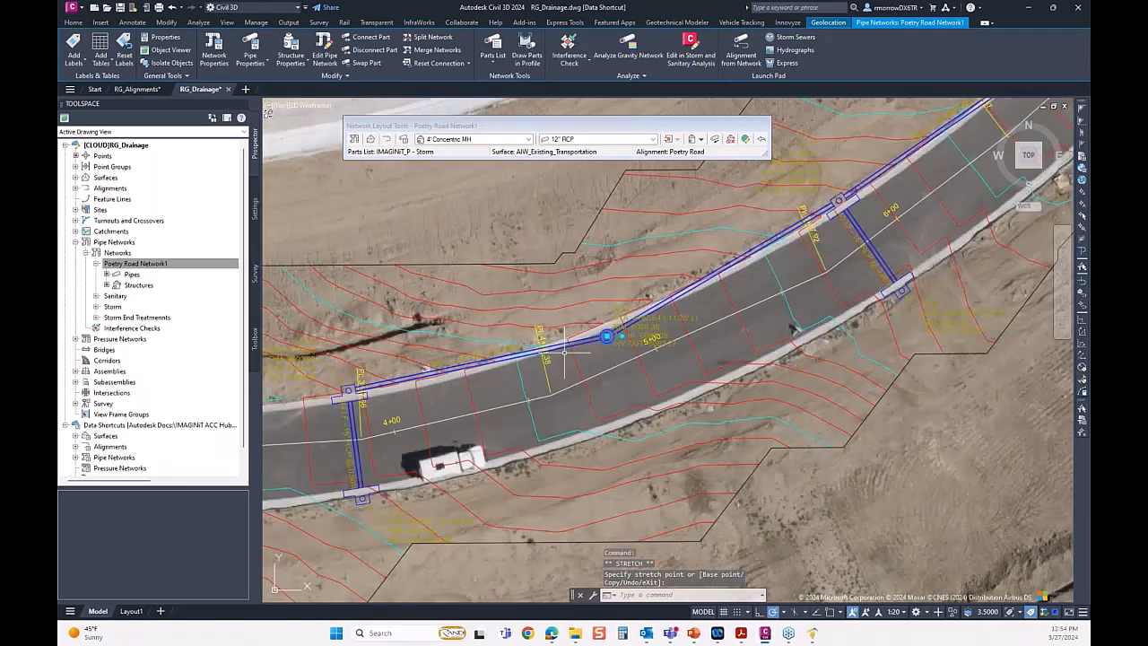
scroll(564, 351, "down", 2)
left_click(766, 125)
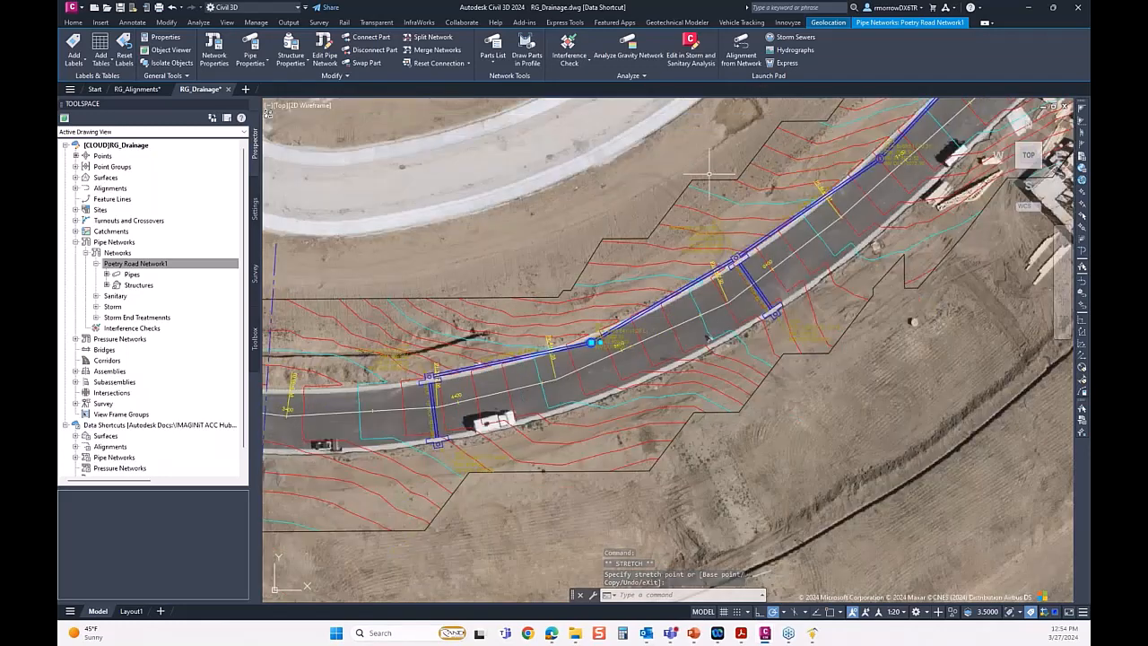
scroll(662, 236, "down", 2)
scroll(691, 239, "up", 2)
left_click_drag(685, 243, 605, 320)
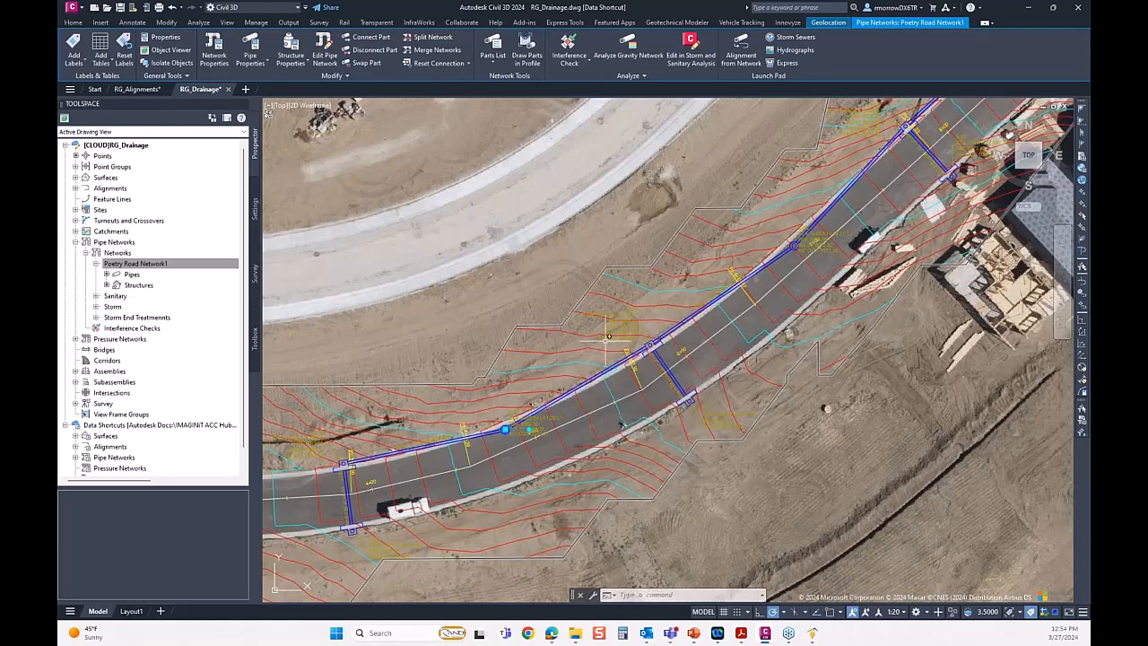
scroll(614, 342, "down", 3)
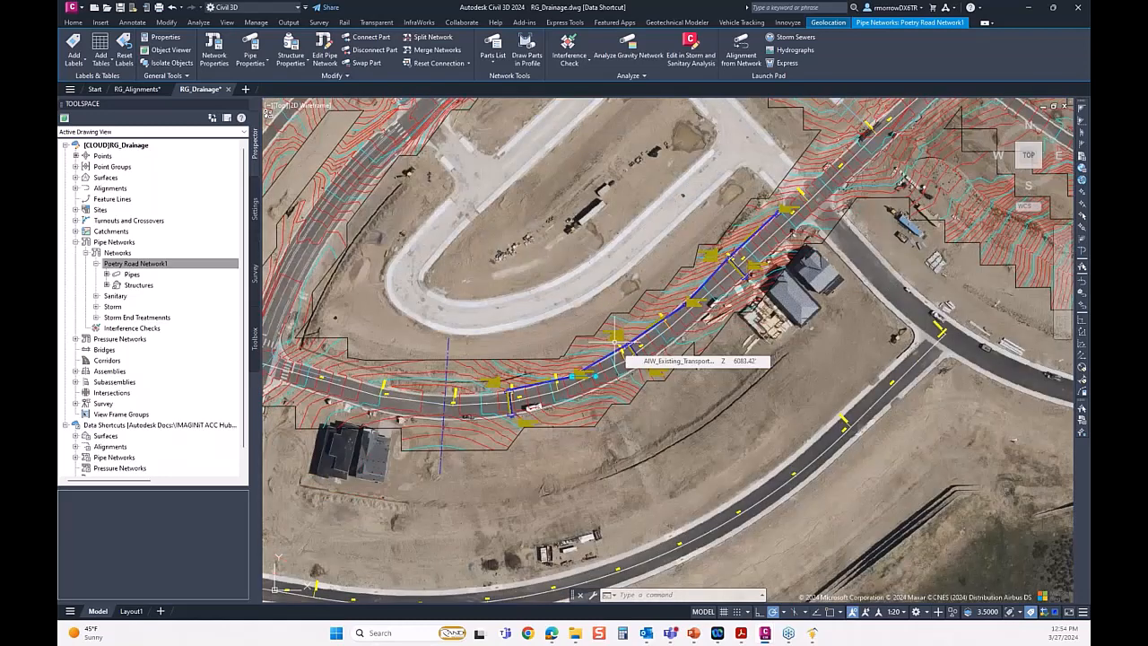